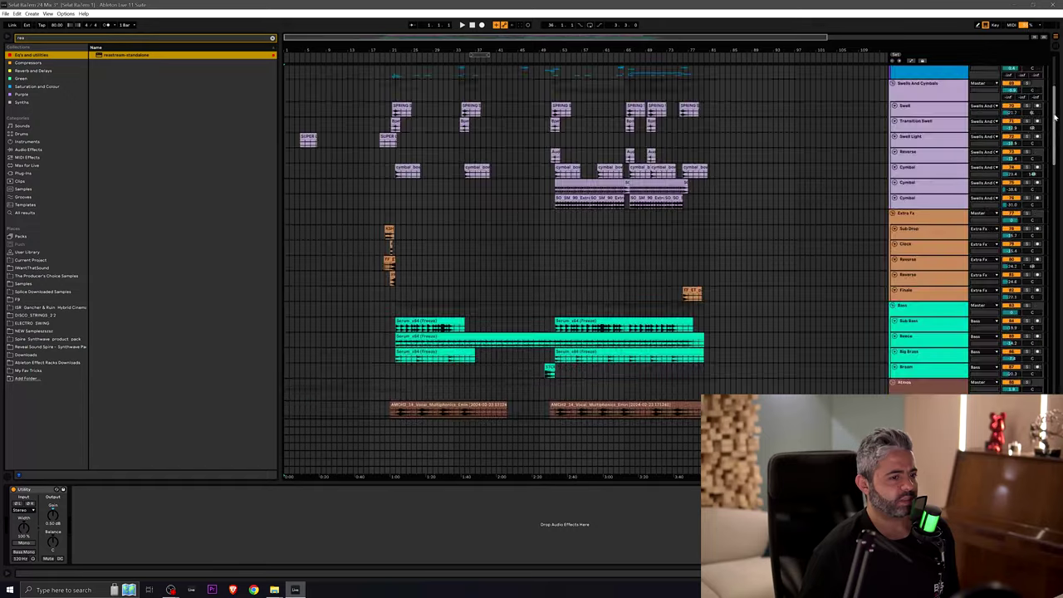
# Step: Collapse all track groups in the arrangement and play the song from bar 46
pyautogui.scroll(-6, 585, 241)
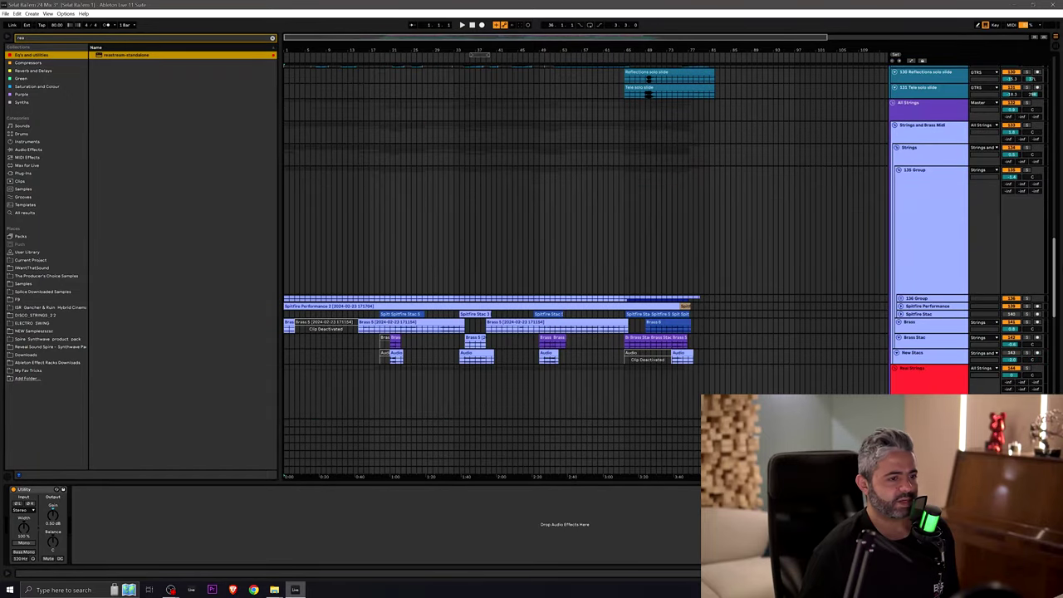
pyautogui.keyDown('alt'); pyautogui.click(892, 104); pyautogui.keyUp('alt')
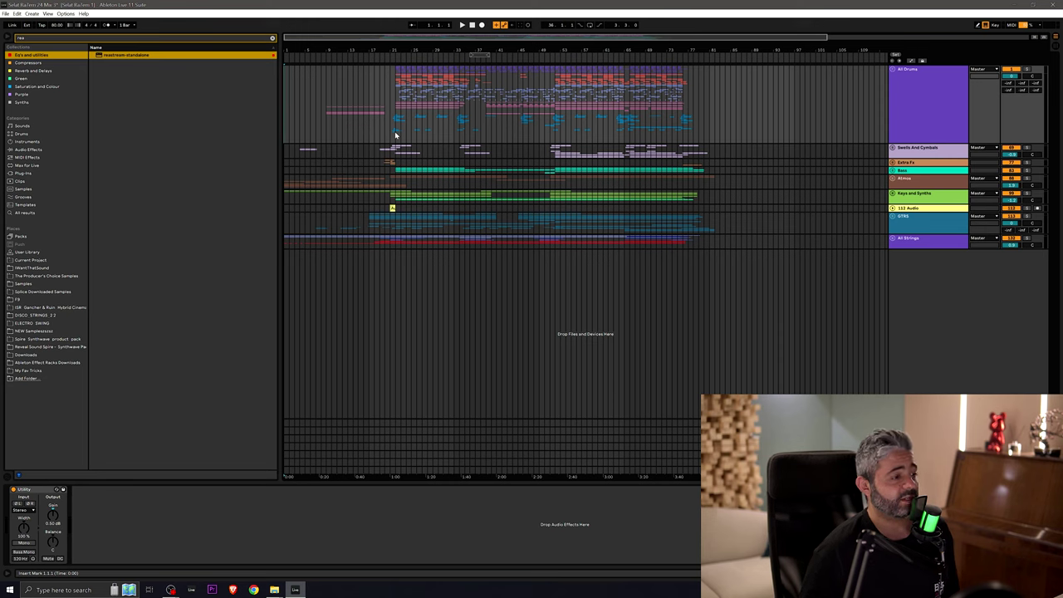
pyautogui.click(368, 134)
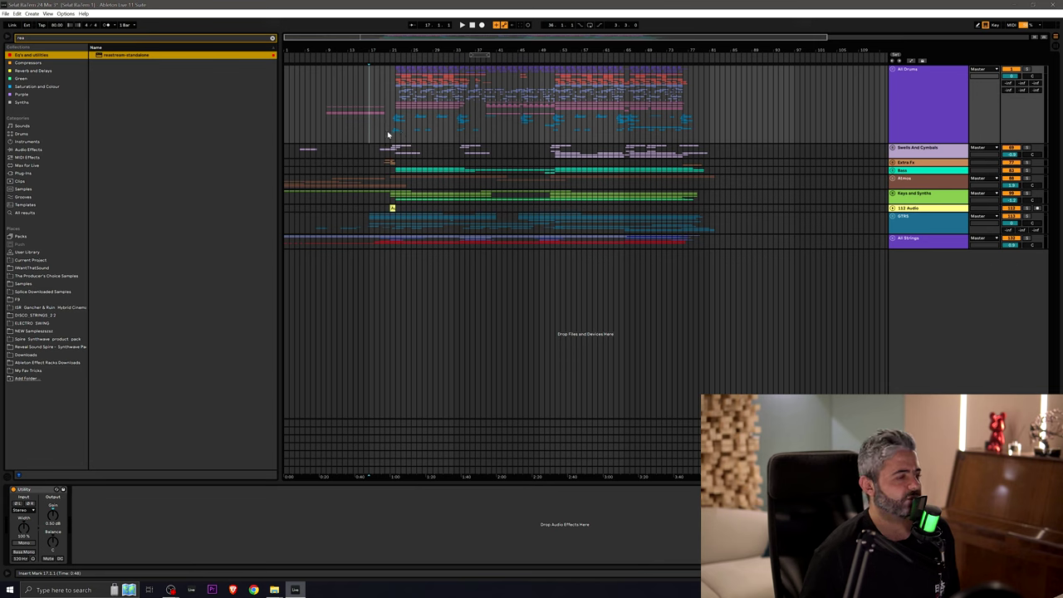
pyautogui.click(535, 138)
pyautogui.press('space')
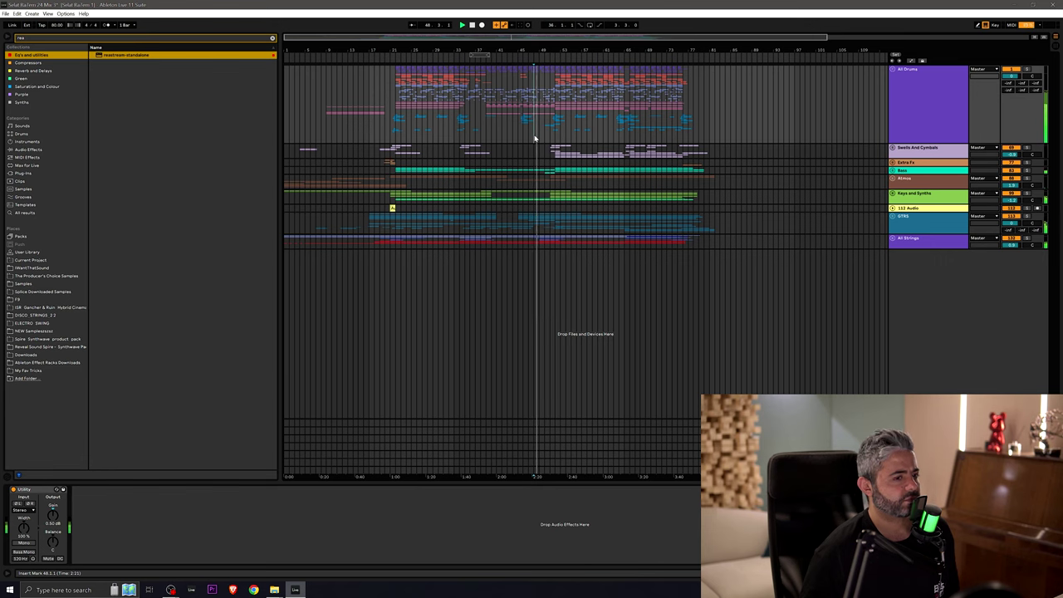
# Step: Check the mixer levels during playback, select the master track for its device chain, and return to the arrangement
pyautogui.press('Tab')
pyautogui.click(1033, 39)
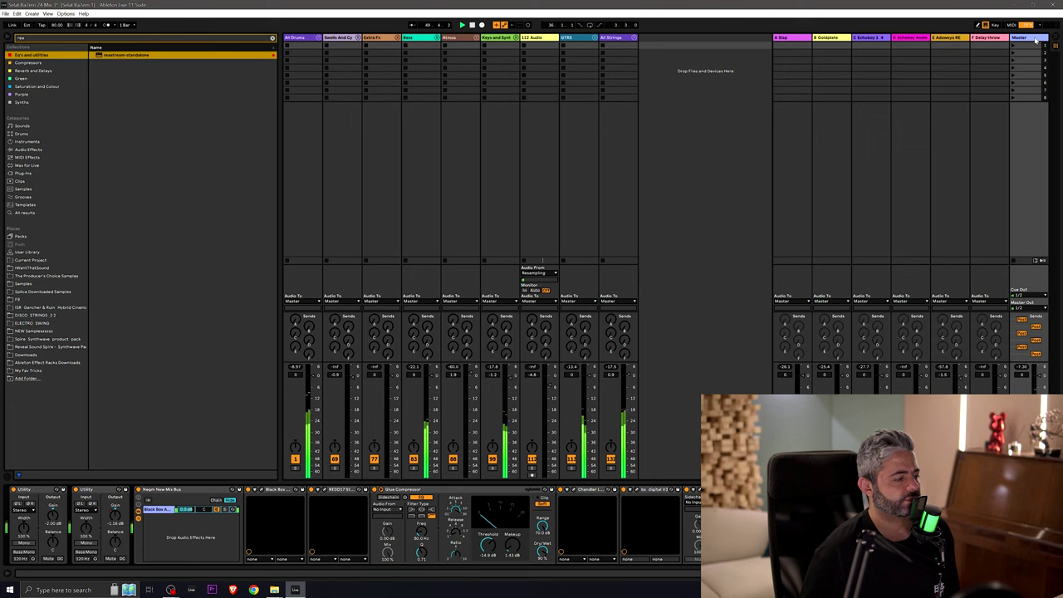
pyautogui.moveTo(172, 590)
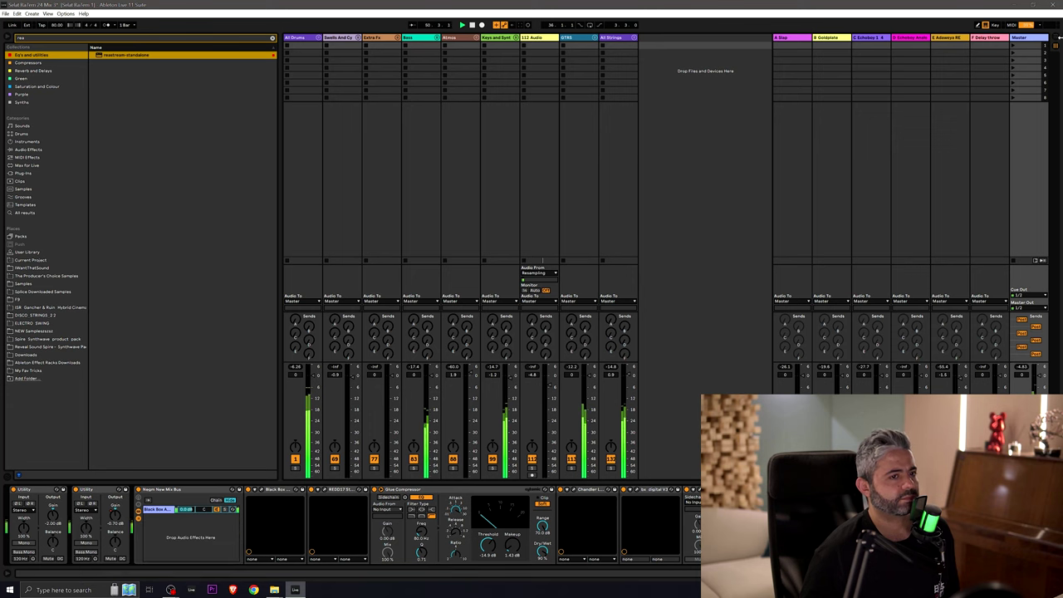
pyautogui.press('Tab')
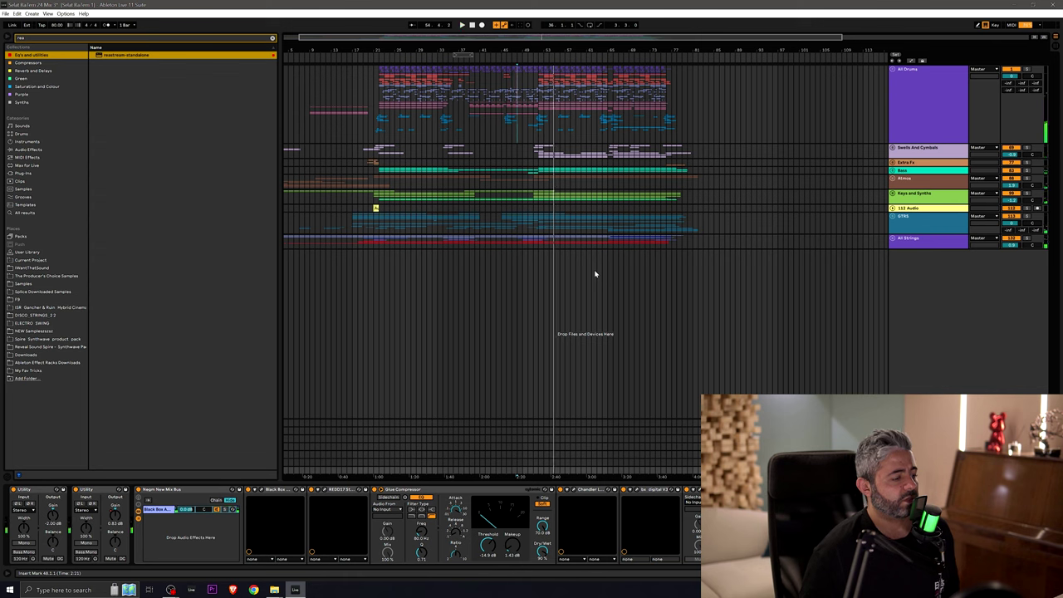
# Step: Show the Black Box HG-2 and REDD17 plugin windows from the master chain apart from each other, and examine the Glue Compressor
pyautogui.click(262, 491)
pyautogui.click(326, 489)
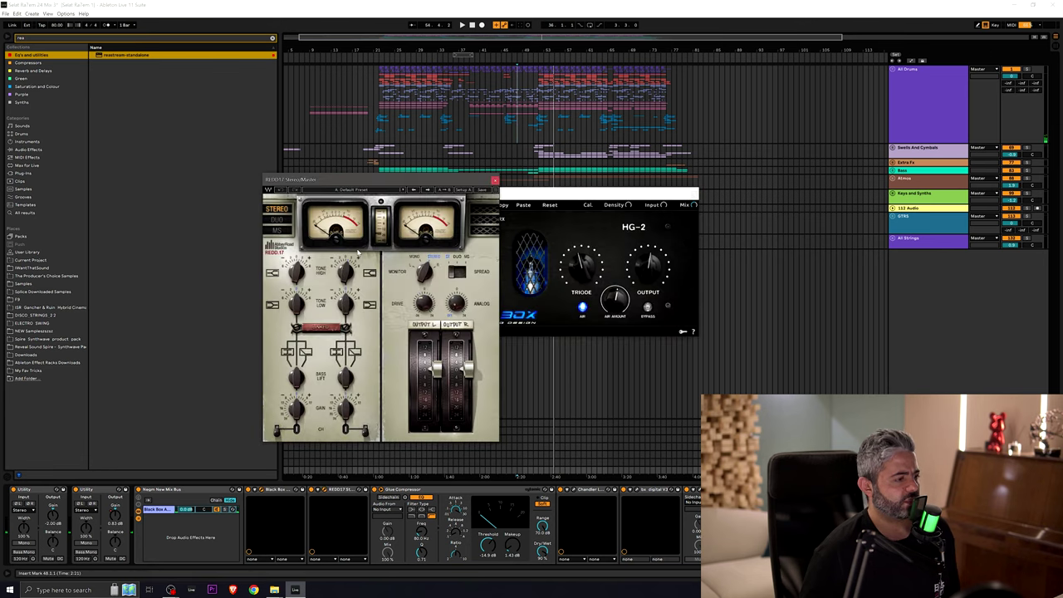
pyautogui.moveTo(415, 190); pyautogui.dragTo(724, 242)
pyautogui.moveTo(484, 195); pyautogui.dragTo(193, 150)
pyautogui.moveTo(612, 247); pyautogui.dragTo(460, 77)
pyautogui.click(534, 532)
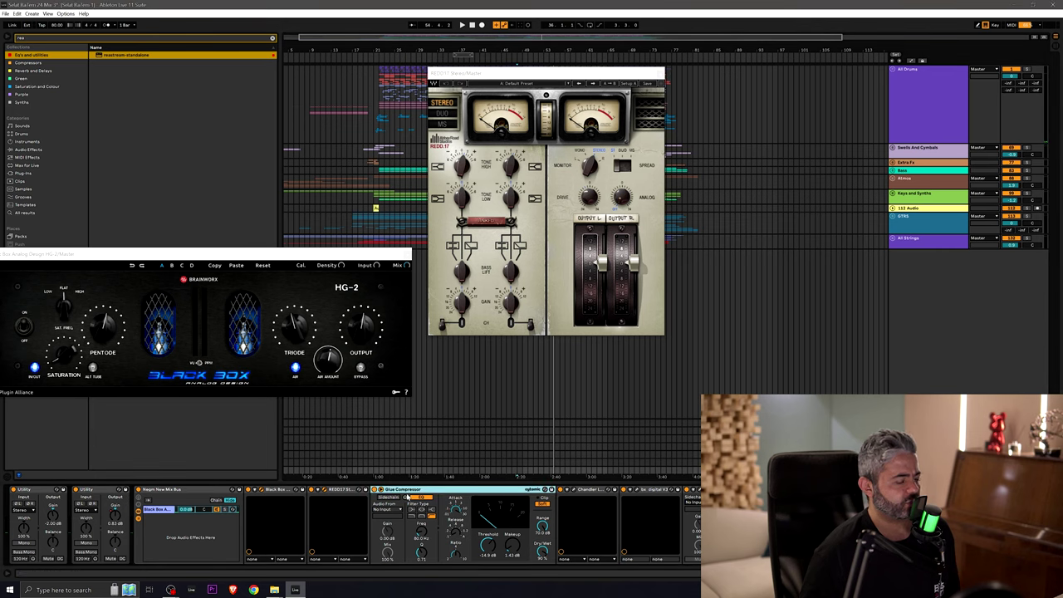
# Step: Examine the Curve Bender, bx_digital V3 and Pro-Q 3 settings on the master, and close their windows
pyautogui.click(576, 491)
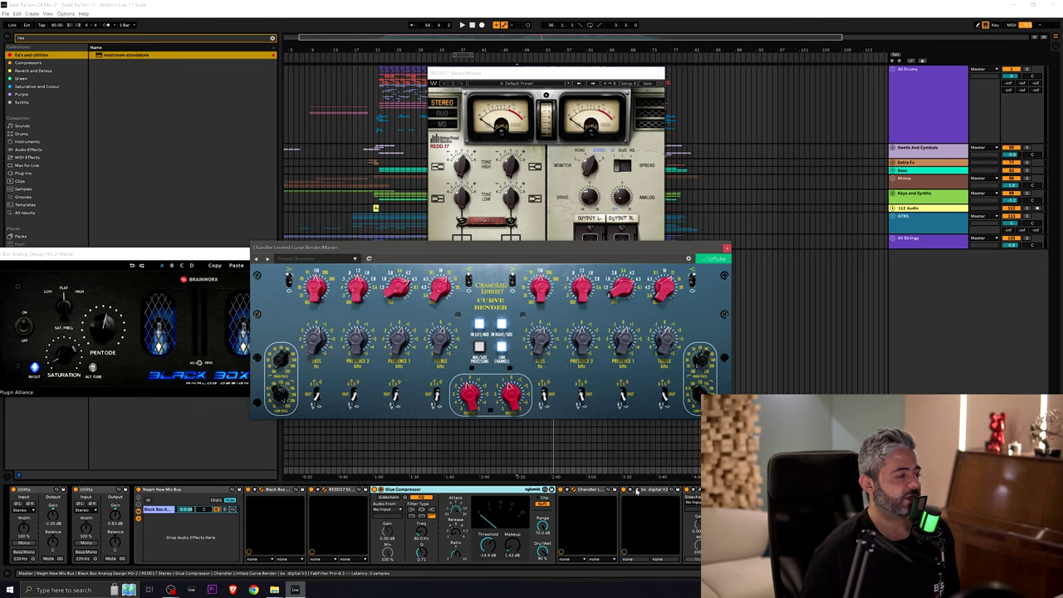
pyautogui.click(636, 490)
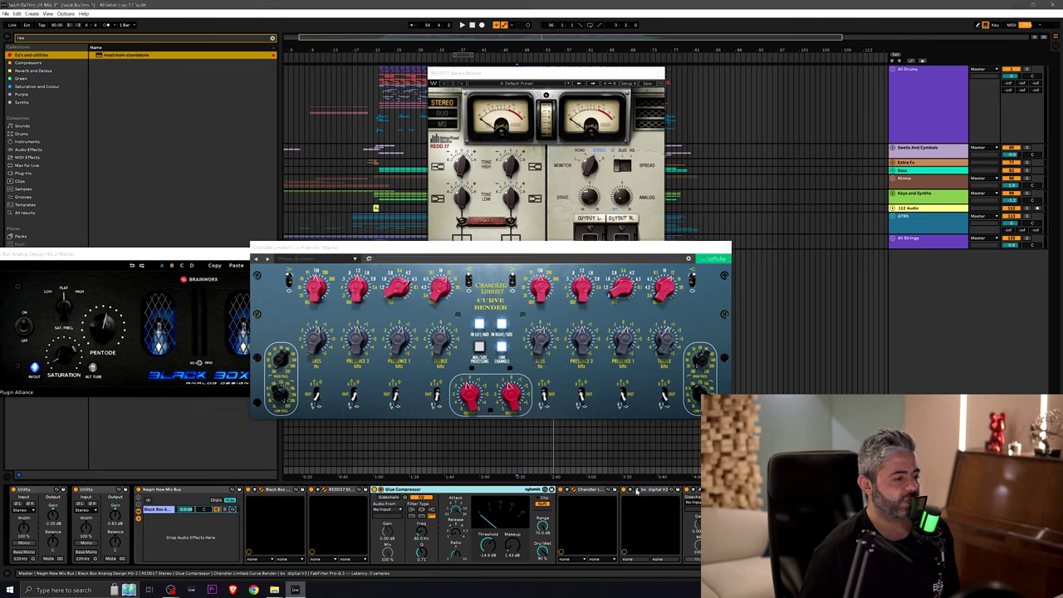
pyautogui.moveTo(444, 223); pyautogui.dragTo(388, 204)
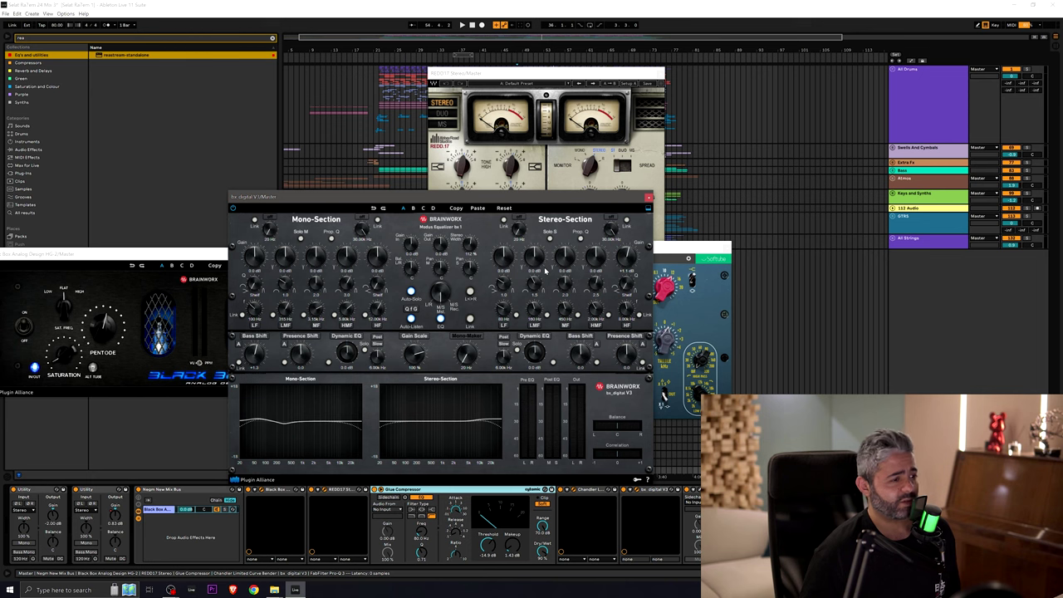
pyautogui.click(666, 491)
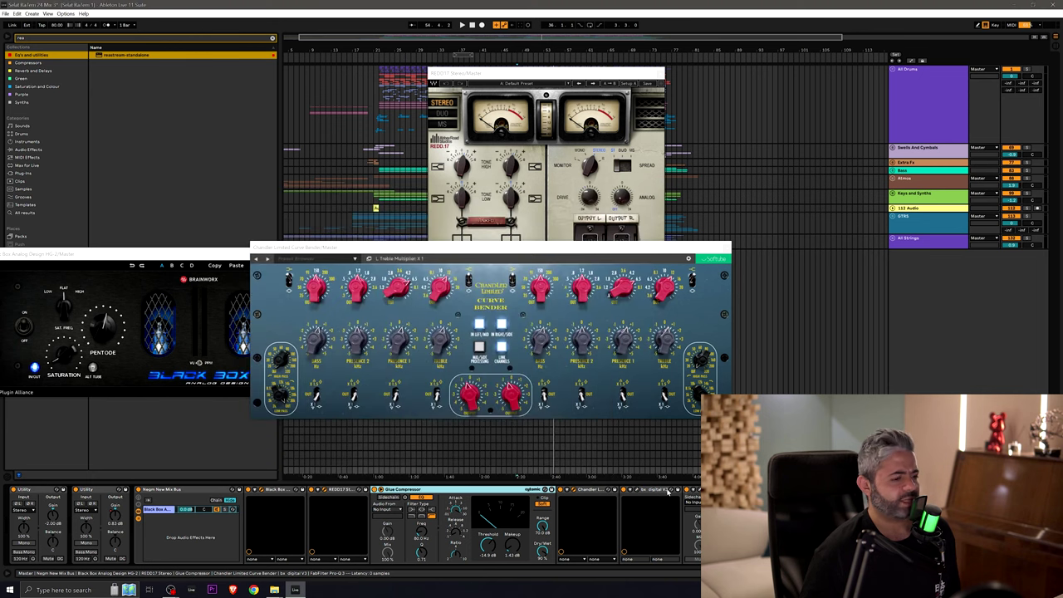
pyautogui.click(699, 490)
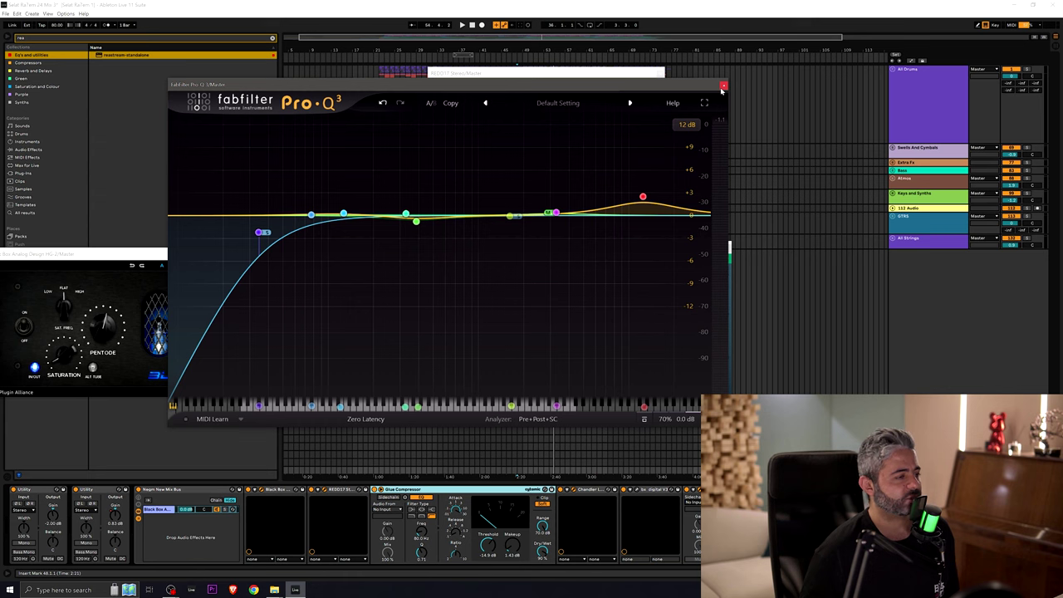
pyautogui.click(723, 86)
pyautogui.click(728, 247)
# Step: Play the song from bar 52 and toggle the mix bus rack on the master for comparison
pyautogui.click(538, 257)
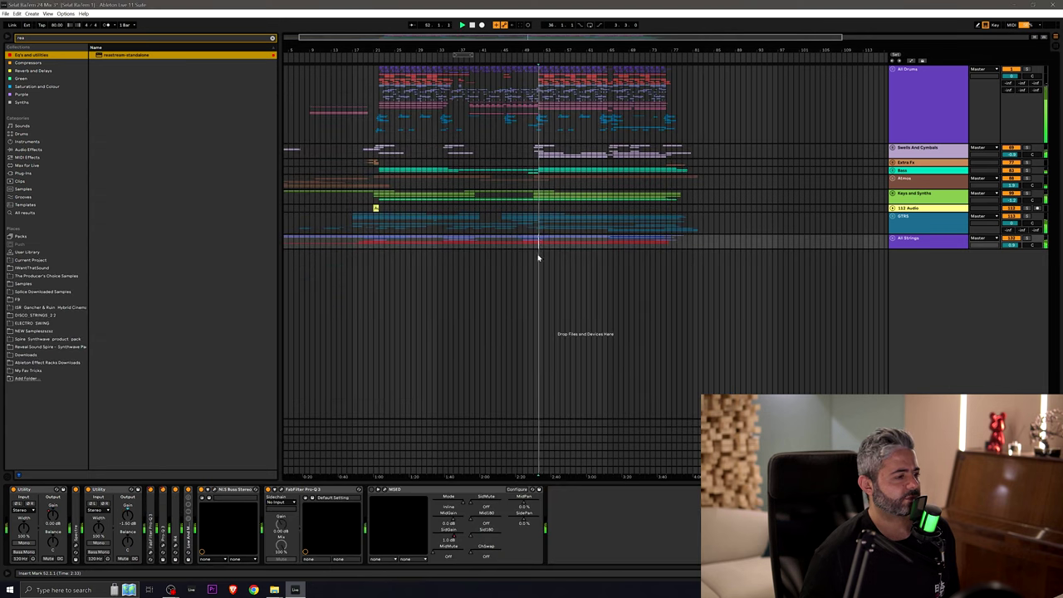
pyautogui.click(913, 469)
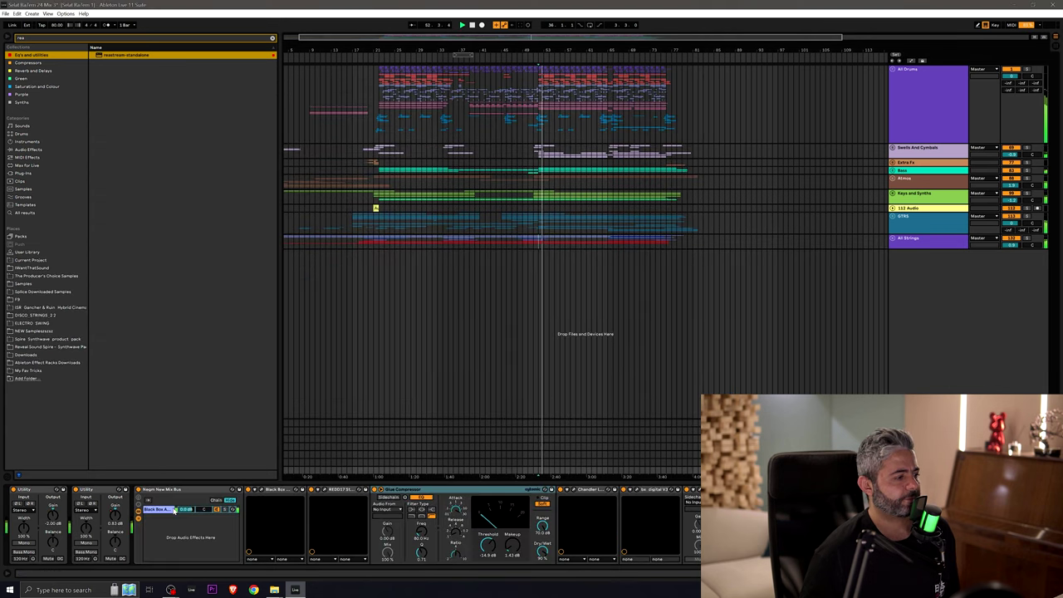
pyautogui.click(139, 490)
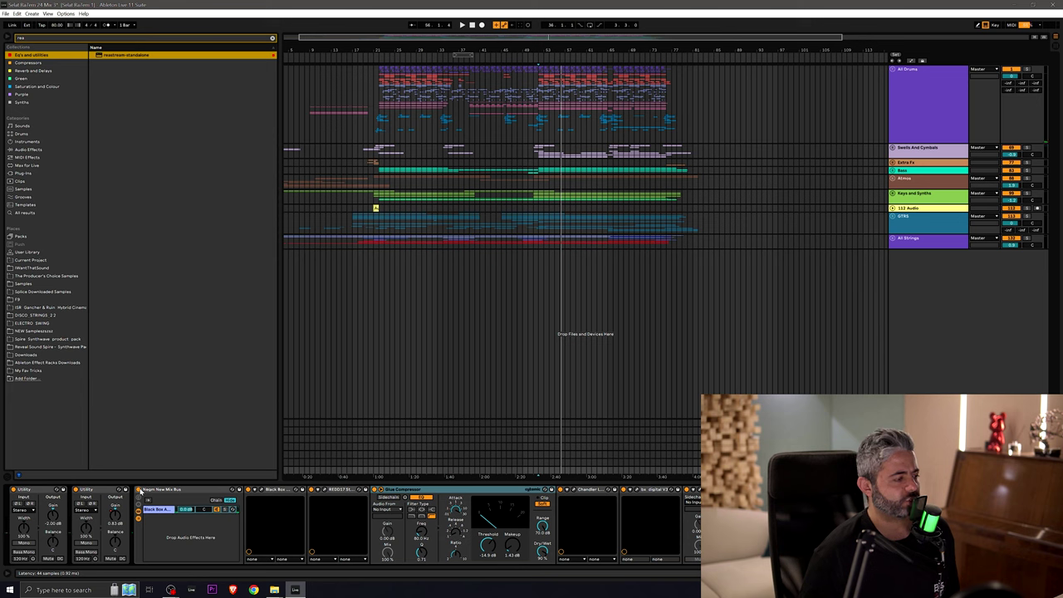
# Step: Unfold the All Drums group and its Drums subgroup, and select All Drums
pyautogui.click(892, 71)
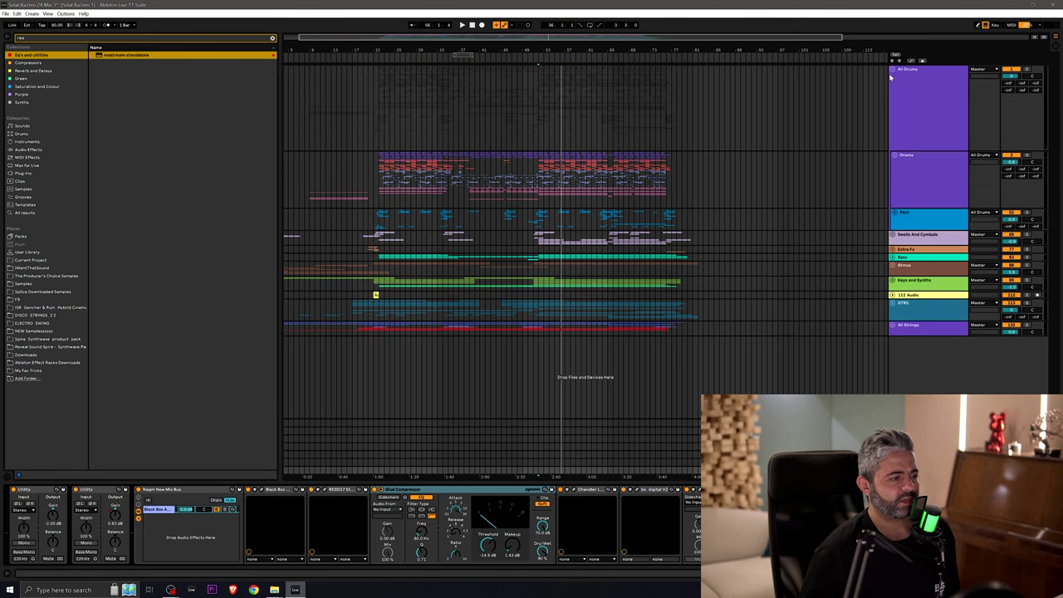
pyautogui.click(894, 155)
pyautogui.moveTo(1053, 93)
pyautogui.mouseDown()
pyautogui.moveTo(1054, 284)
pyautogui.moveTo(1055, 79)
pyautogui.mouseUp()
pyautogui.click(924, 117)
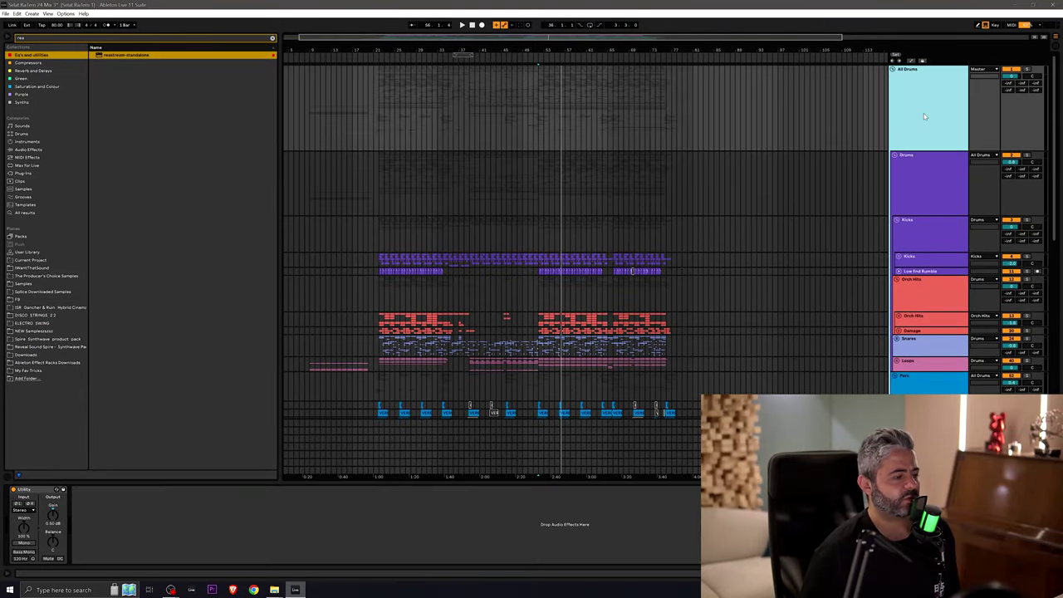
# Step: Check the device chains of the Kicks, Low End Rumble, Orch Hits, Damage and Snares tracks
pyautogui.click(934, 237)
pyautogui.click(934, 260)
pyautogui.click(931, 271)
pyautogui.click(932, 303)
pyautogui.click(931, 319)
pyautogui.click(931, 331)
pyautogui.click(931, 342)
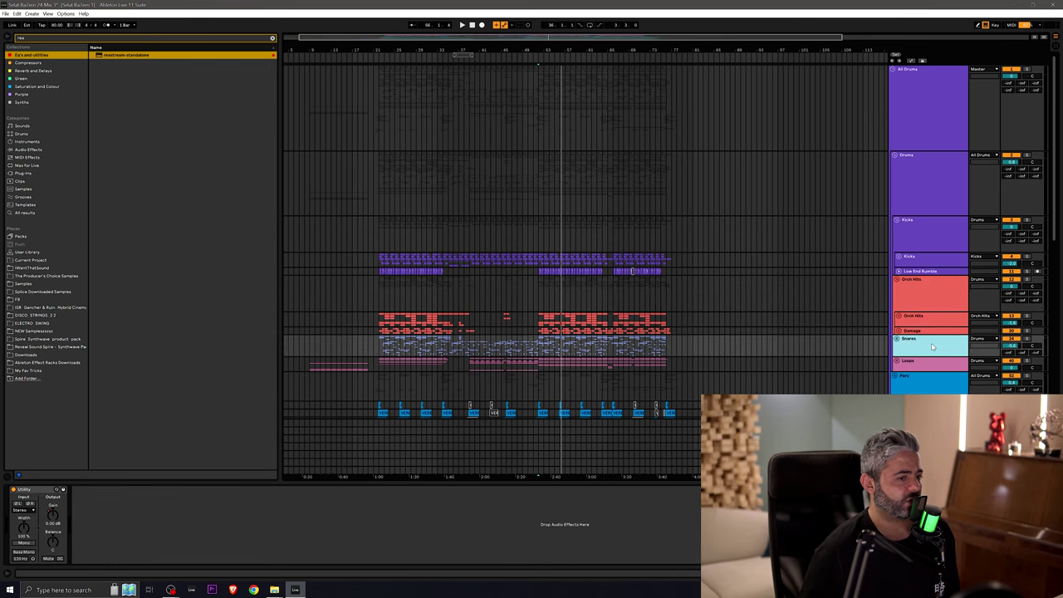
# Step: Review the Perc group and its tracks, including the snare fills, Tom Toms Break, Snare Build up and Taikos
pyautogui.scroll(-1, 931, 344)
pyautogui.scroll(-1, 919, 281)
pyautogui.scroll(-1, 919, 274)
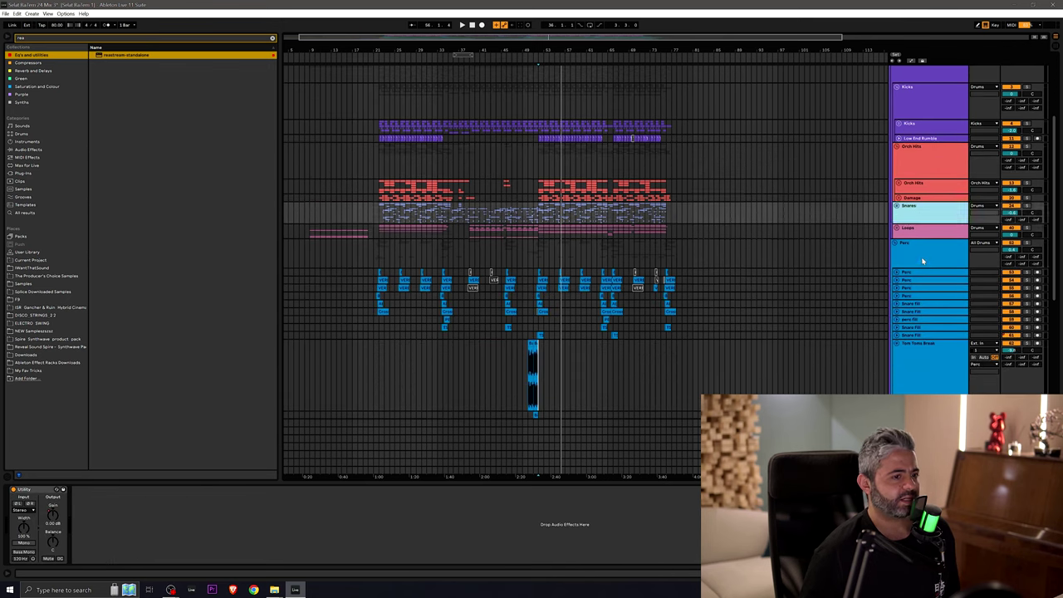
pyautogui.click(919, 266)
pyautogui.scroll(-1, 917, 266)
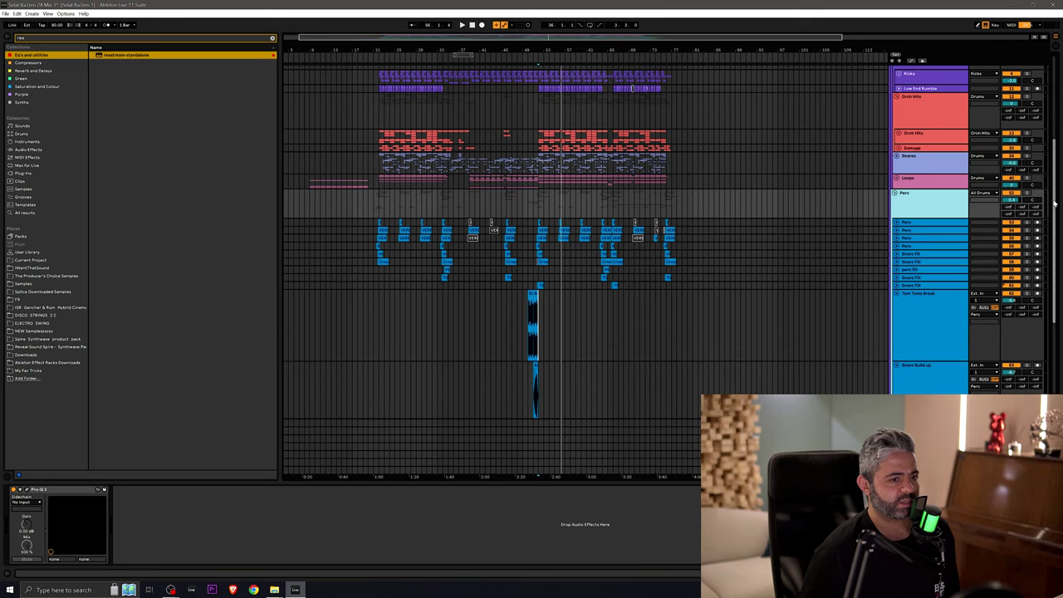
pyautogui.moveTo(1054, 205); pyautogui.dragTo(1058, 316)
pyautogui.click(925, 267)
pyautogui.scroll(1, 924, 268)
pyautogui.scroll(5, 924, 269)
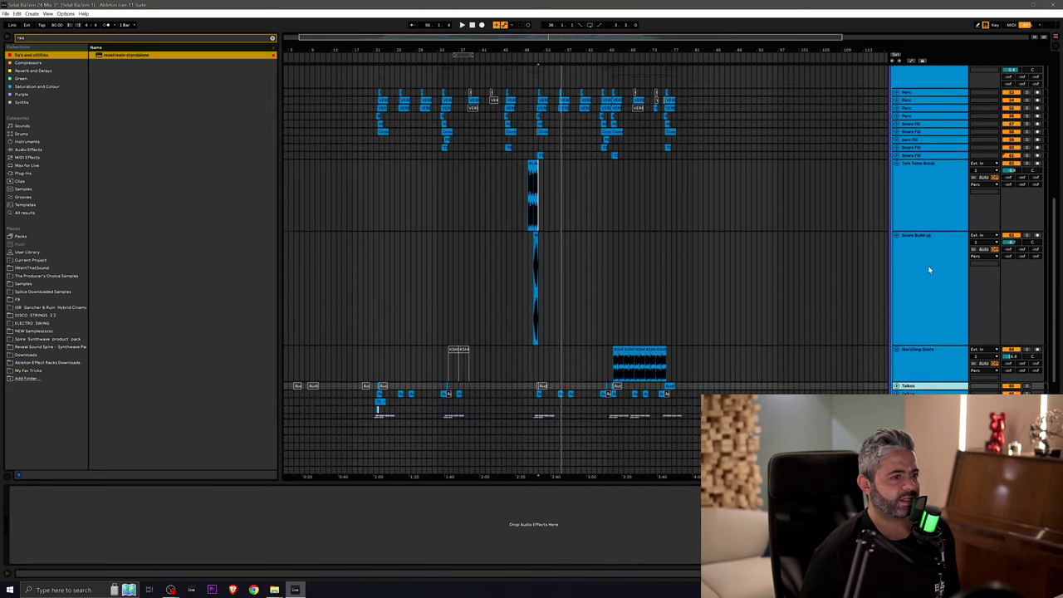
# Step: Unfold the Snares group and check the device chains of its individual snare tracks
pyautogui.click(896, 184)
pyautogui.click(926, 375)
pyautogui.scroll(-1, 928, 365)
pyautogui.click(929, 351)
pyautogui.click(931, 382)
pyautogui.scroll(-1, 930, 349)
pyautogui.click(927, 247)
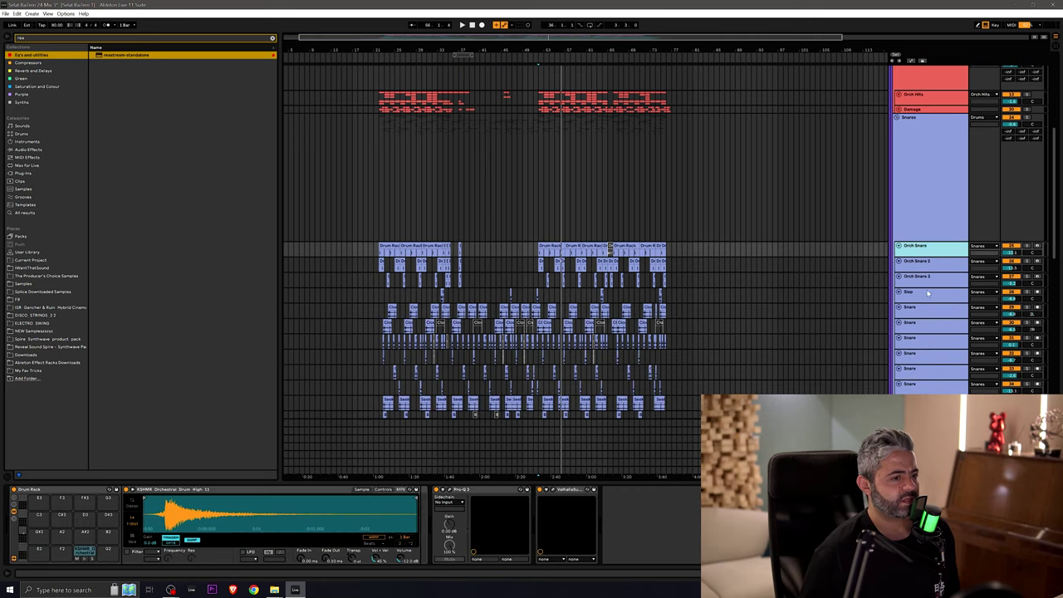
pyautogui.scroll(-1, 929, 332)
pyautogui.click(930, 354)
pyautogui.scroll(-1, 929, 370)
pyautogui.click(930, 360)
pyautogui.click(931, 379)
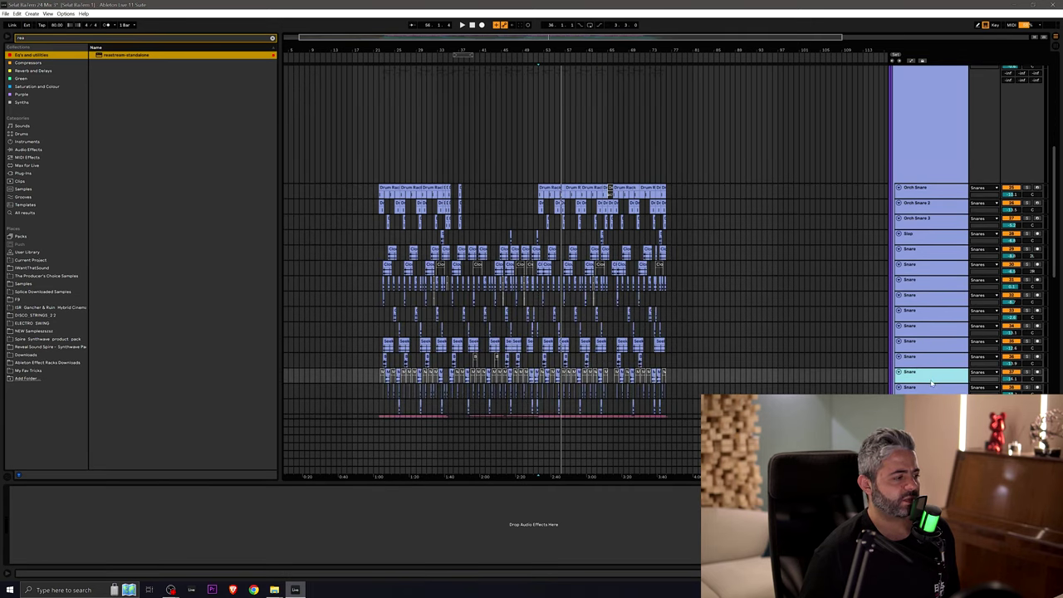
# Step: Look through the unfolded Damage tracks and the Orch Hits group's devices
pyautogui.scroll(3, 931, 374)
pyautogui.click(928, 178)
pyautogui.click(927, 194)
pyautogui.click(928, 208)
pyautogui.click(928, 179)
pyautogui.click(929, 141)
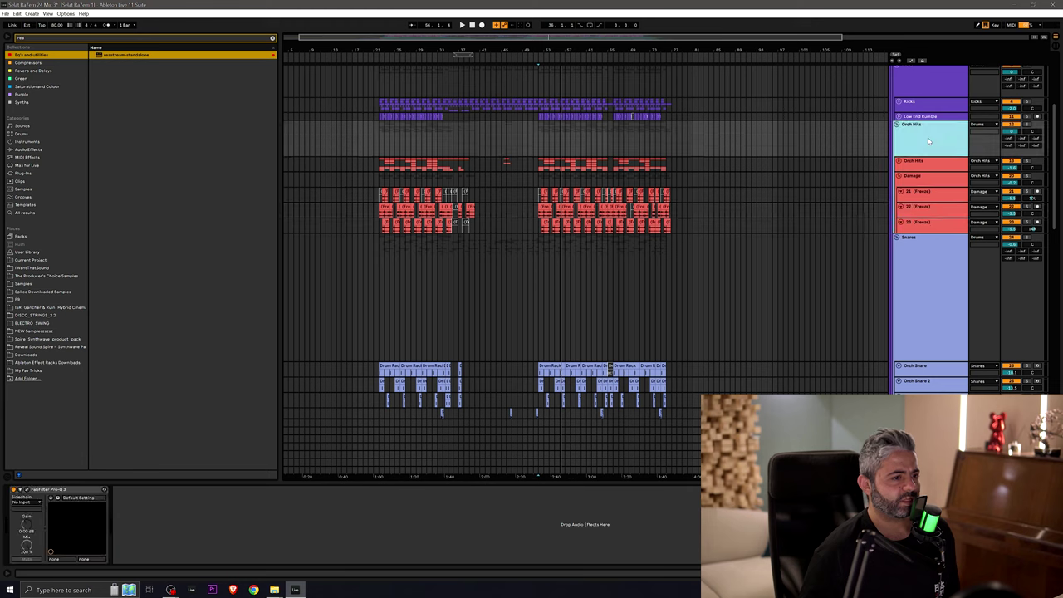
# Step: Unfold the Low End Rumble track and check its devices, the Kicks and Drums area, and the All Drums group
pyautogui.click(899, 117)
pyautogui.click(918, 119)
pyautogui.scroll(3, 925, 230)
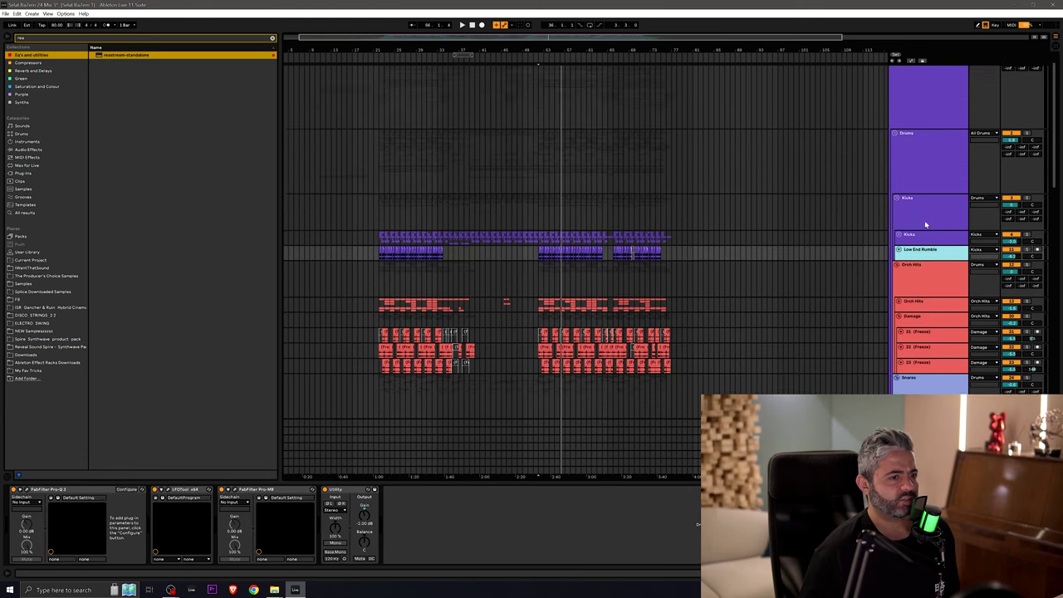
pyautogui.click(929, 187)
pyautogui.click(932, 100)
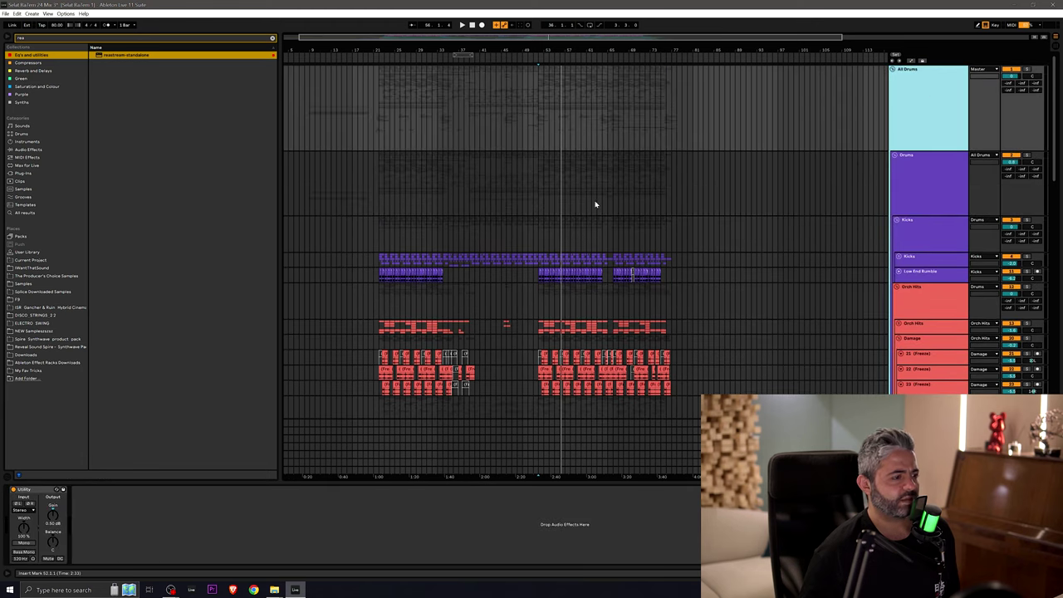
# Step: Play the arrangement from bar 53 with the All Drums group soloed
pyautogui.click(544, 202)
pyautogui.press('space')
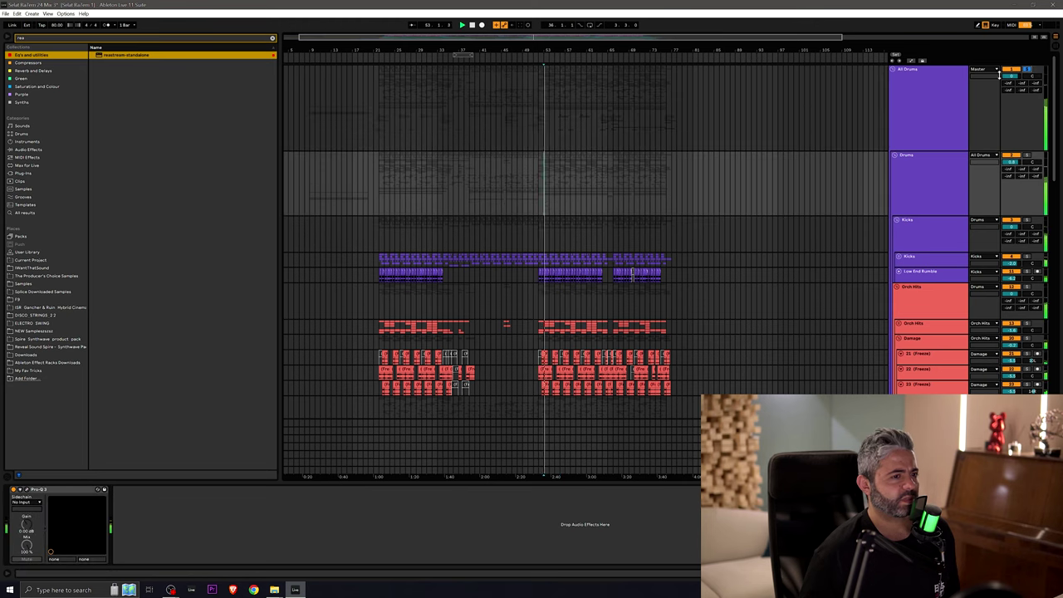
pyautogui.click(915, 80)
pyautogui.press('s')
# Step: Examine the Pro-Q 3 low-end curve on the Drums group in an enlarged window, and close it
pyautogui.click(916, 186)
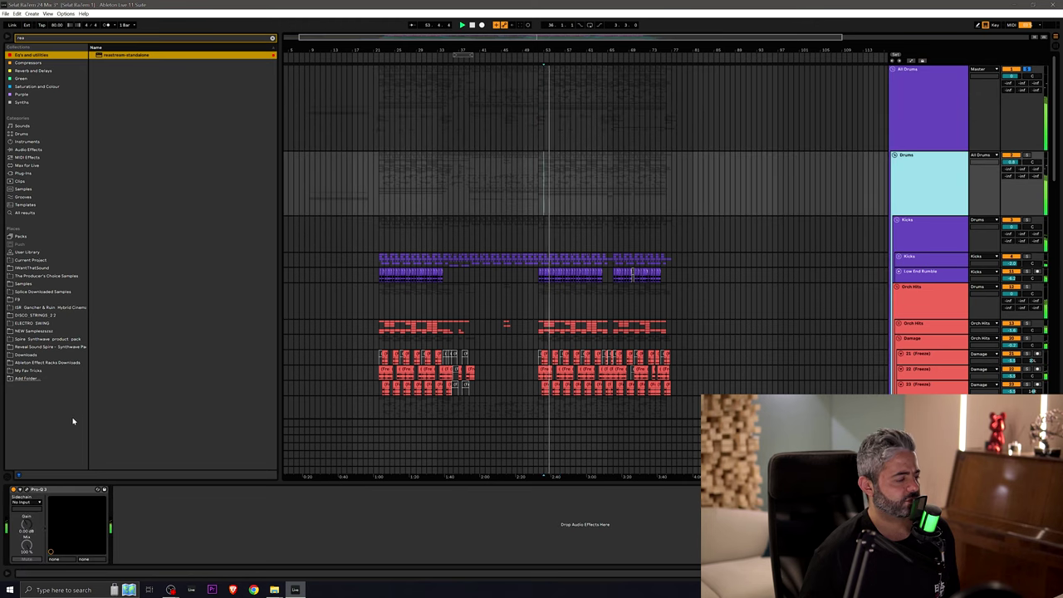
pyautogui.click(28, 490)
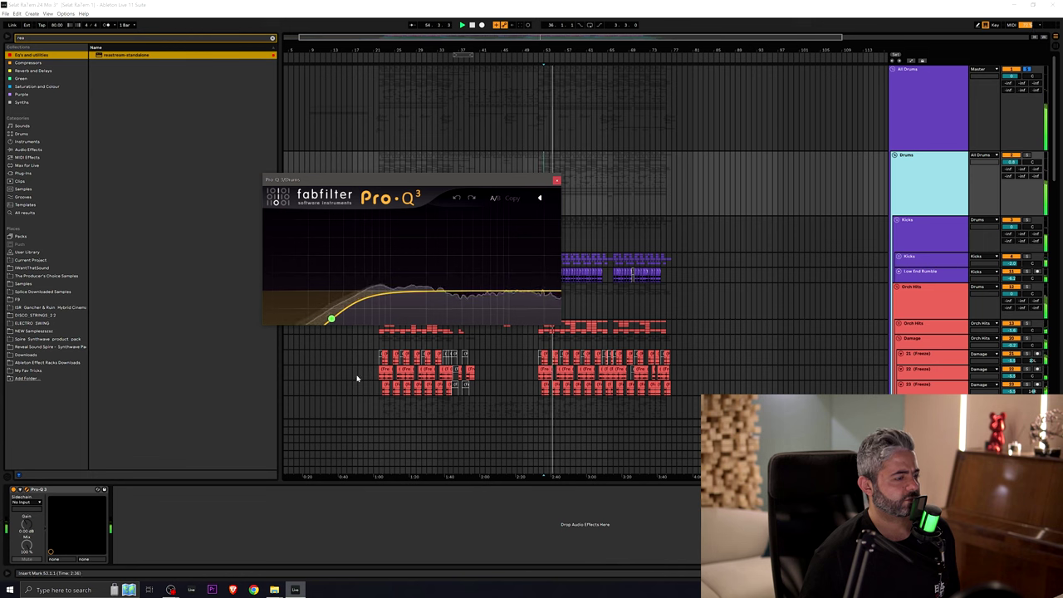
pyautogui.moveTo(559, 327); pyautogui.dragTo(735, 456)
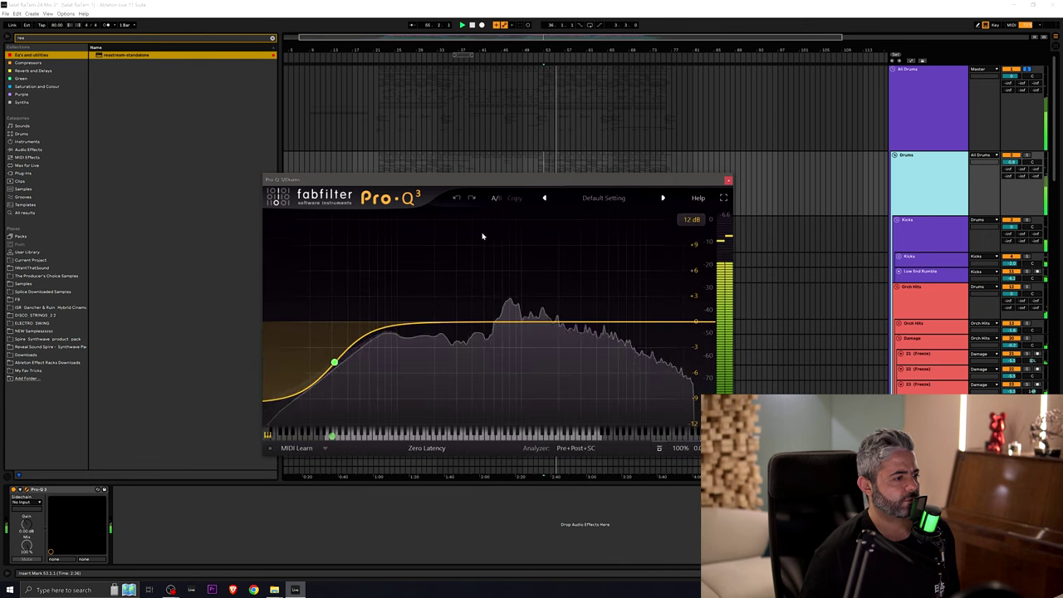
pyautogui.click(407, 135)
pyautogui.click(921, 182)
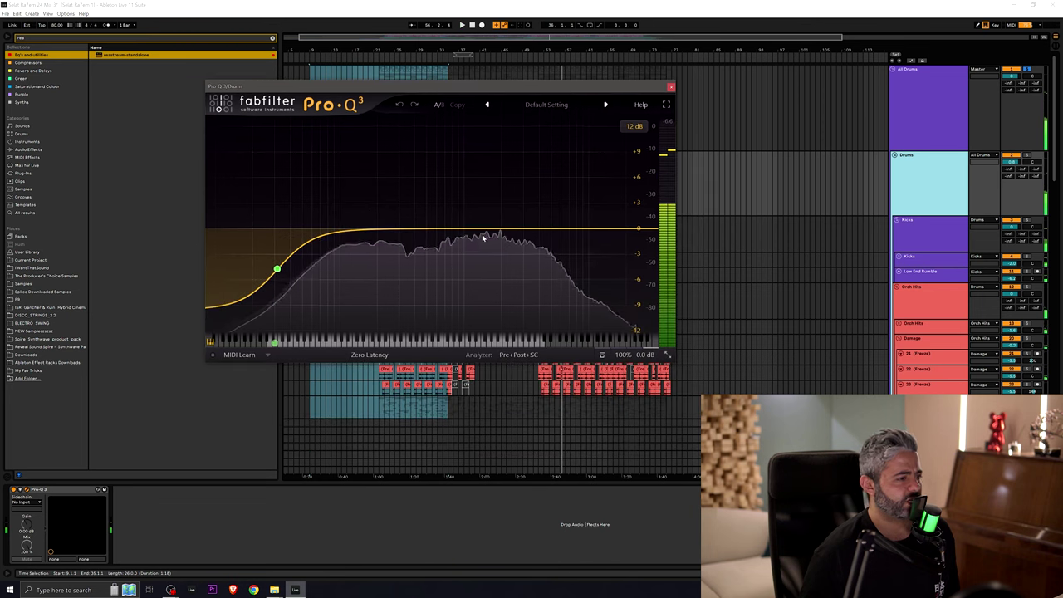
pyautogui.moveTo(559, 87); pyautogui.dragTo(507, 55)
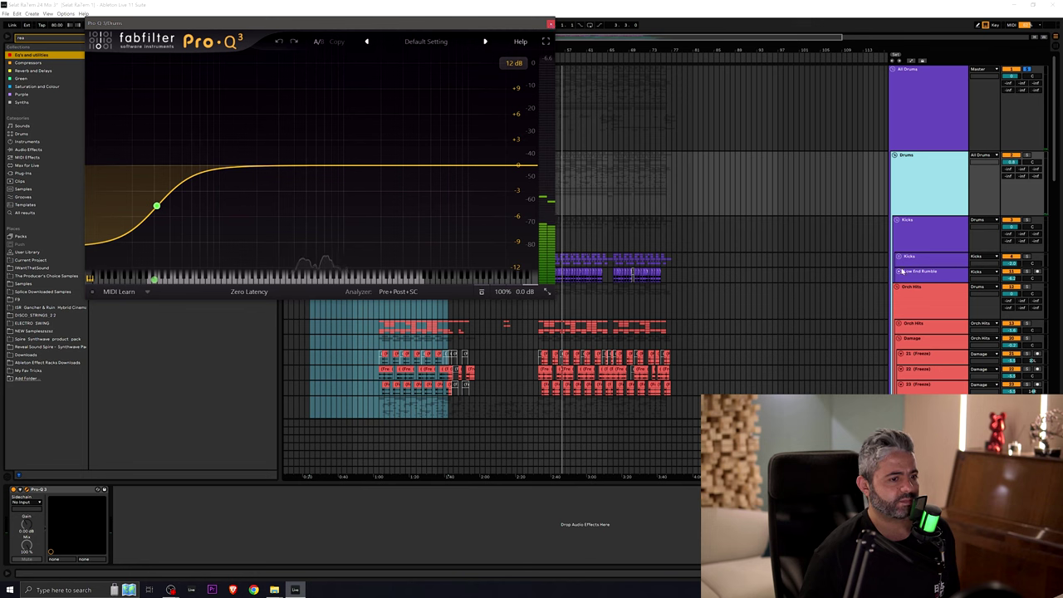
pyautogui.click(551, 25)
# Step: Play the soloed Low End Rumble track from bar 58 and inspect its Pro-Q 3 curve
pyautogui.click(571, 240)
pyautogui.click(926, 278)
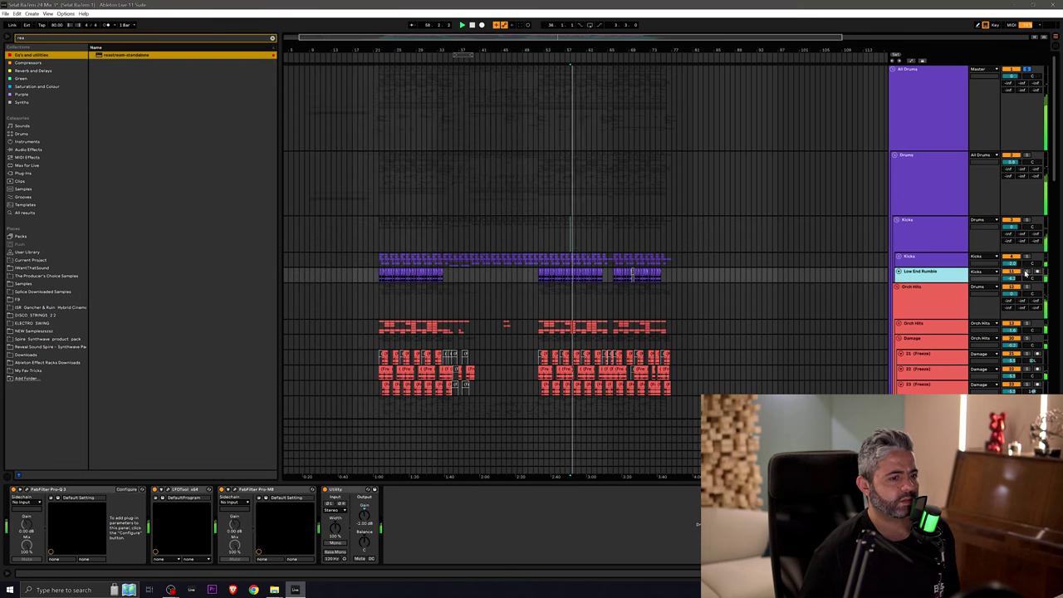
pyautogui.press('space')
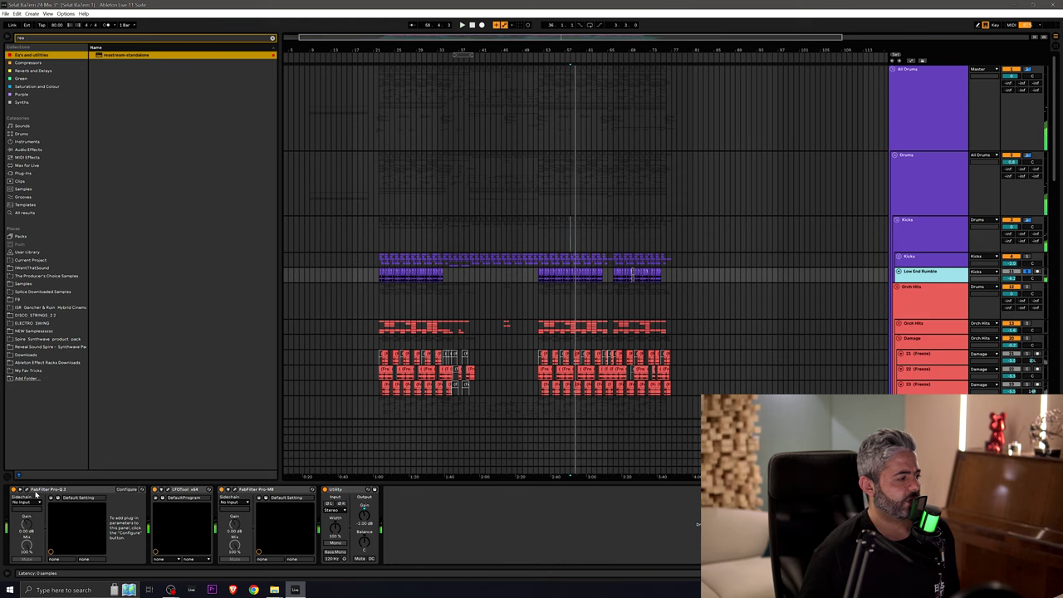
pyautogui.click(27, 490)
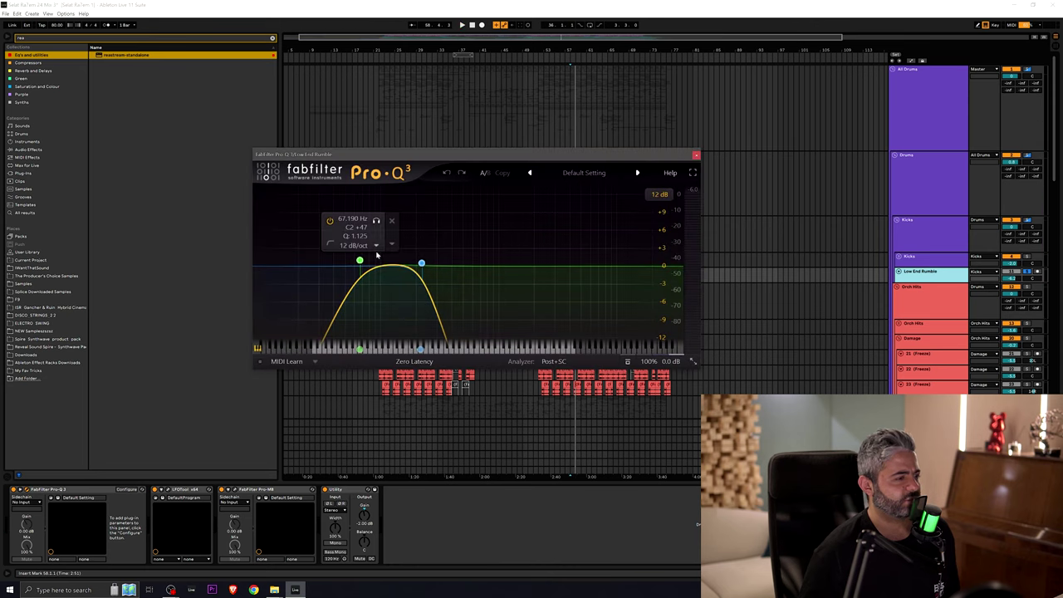
pyautogui.click(695, 155)
# Step: Inspect the LFOTool volume shape and the Pro-MB low band on the Low End Rumble track
pyautogui.click(167, 490)
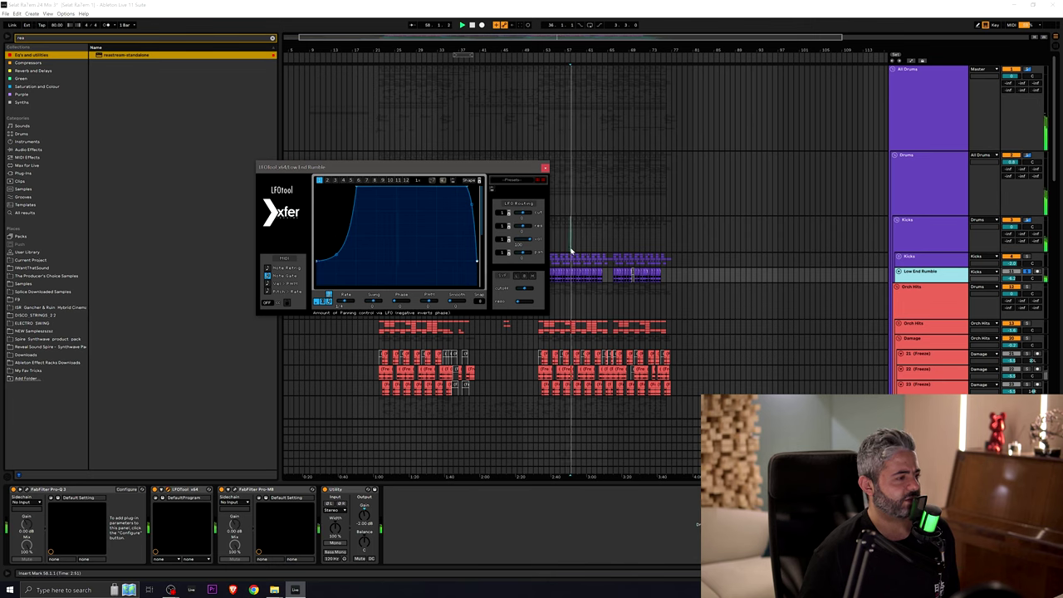
pyautogui.click(544, 168)
pyautogui.click(227, 489)
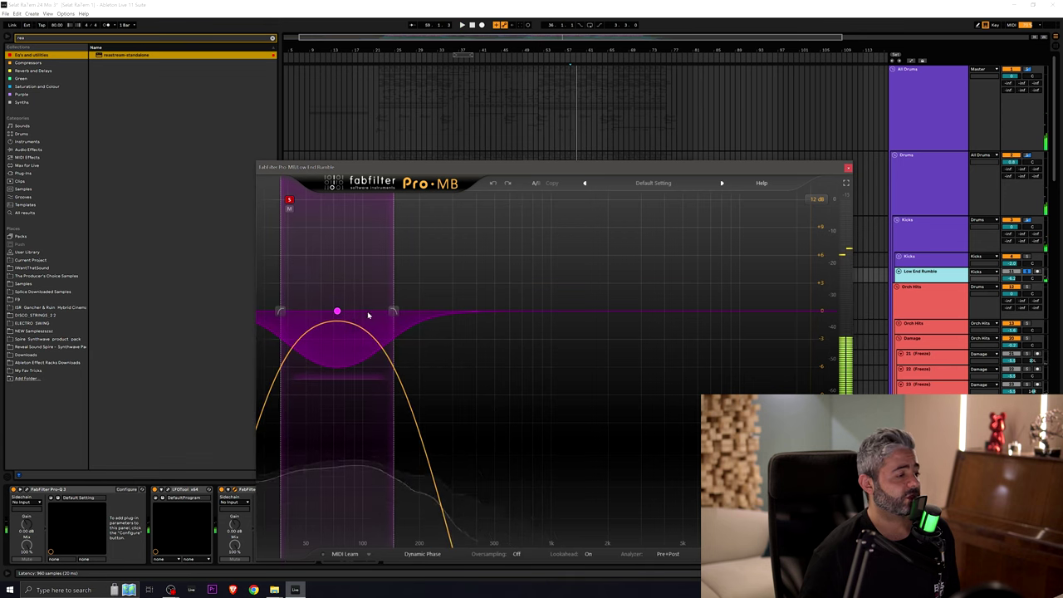
pyautogui.click(847, 169)
# Step: Audition the Kicks track and the Orch Hits group in solo from bar 58
pyautogui.press('space')
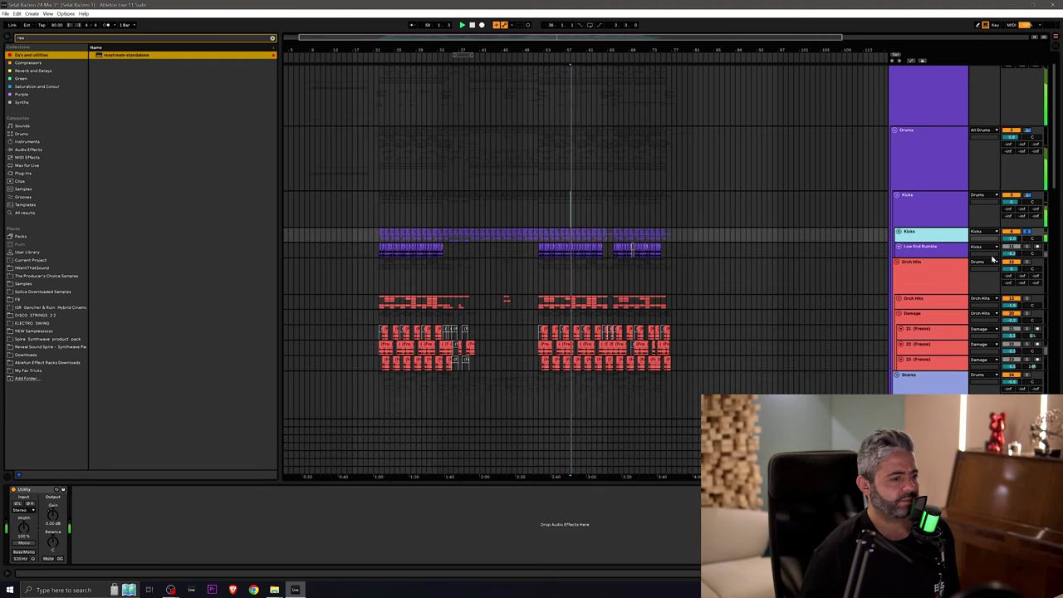
pyautogui.click(1027, 232)
pyautogui.click(1027, 262)
pyautogui.press('space')
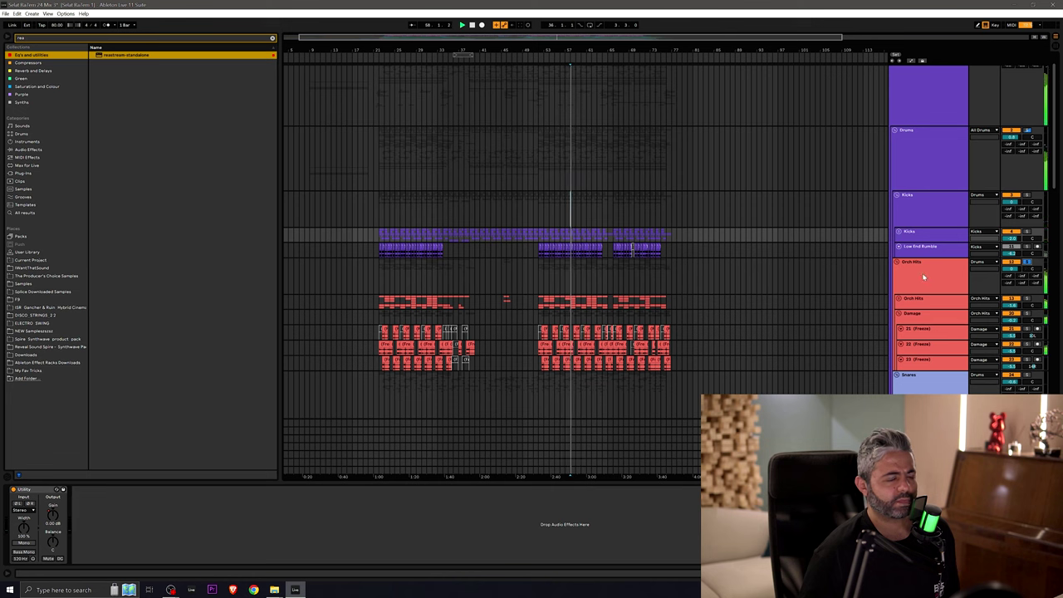
pyautogui.click(923, 277)
pyautogui.click(51, 497)
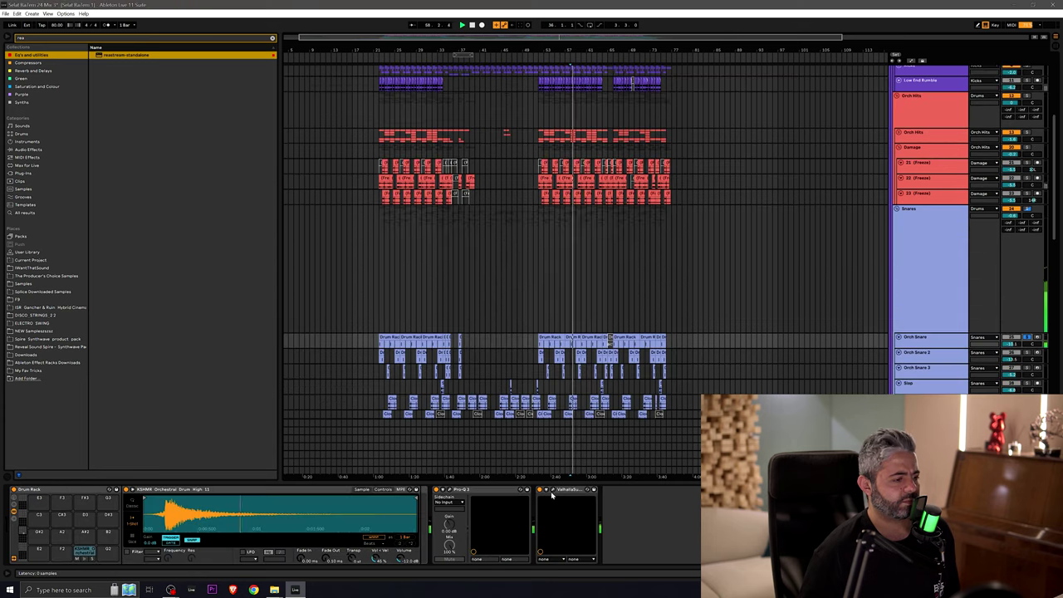
# Step: Examine the ValhallaSupermassive settings on the soloed Orch Snare track, and close the plug-in window
pyautogui.click(553, 490)
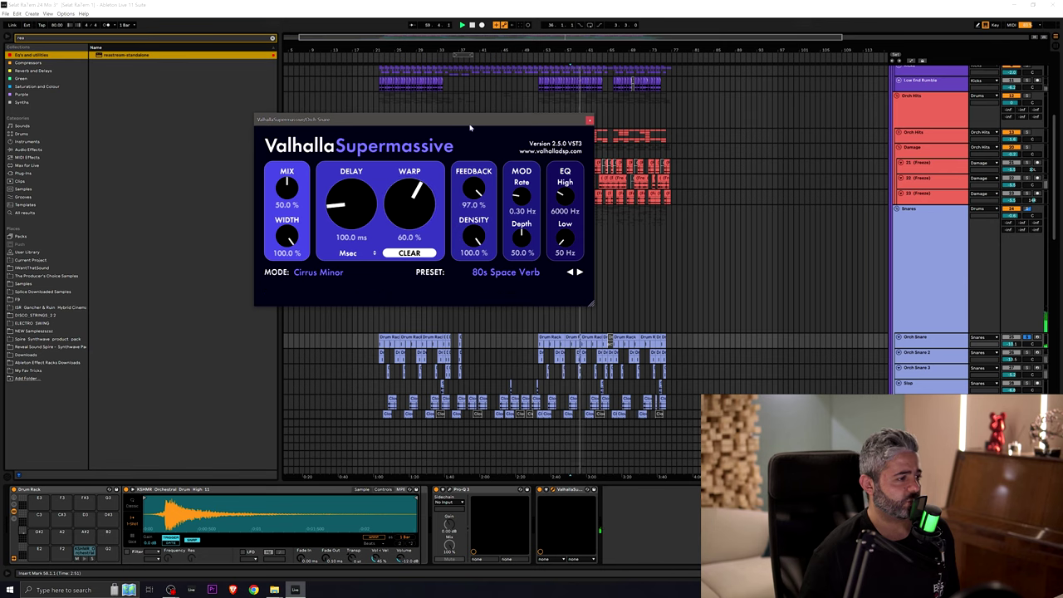
pyautogui.moveTo(480, 122); pyautogui.dragTo(345, 87)
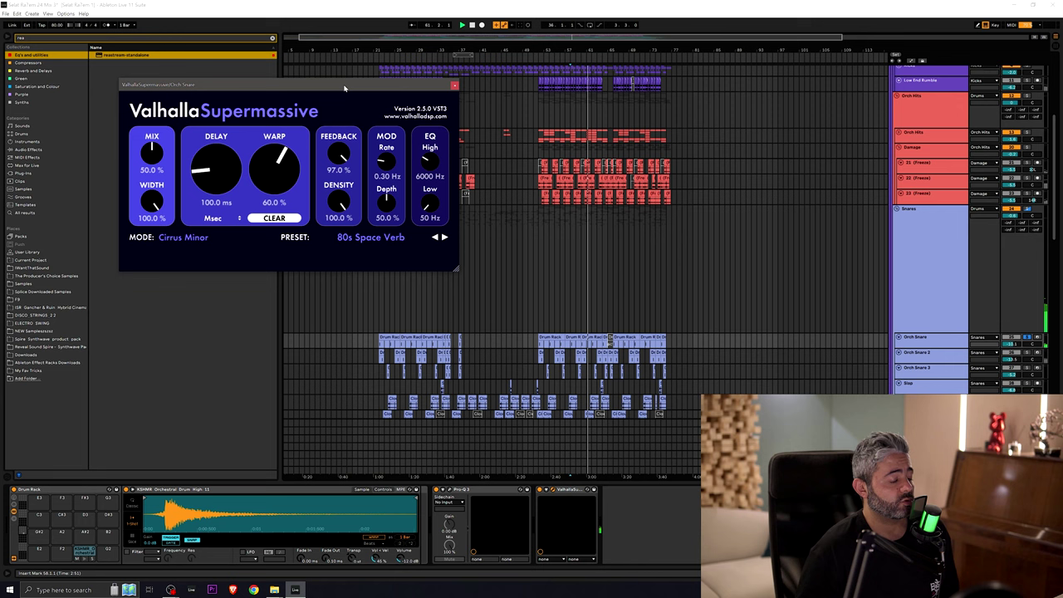
pyautogui.click(454, 85)
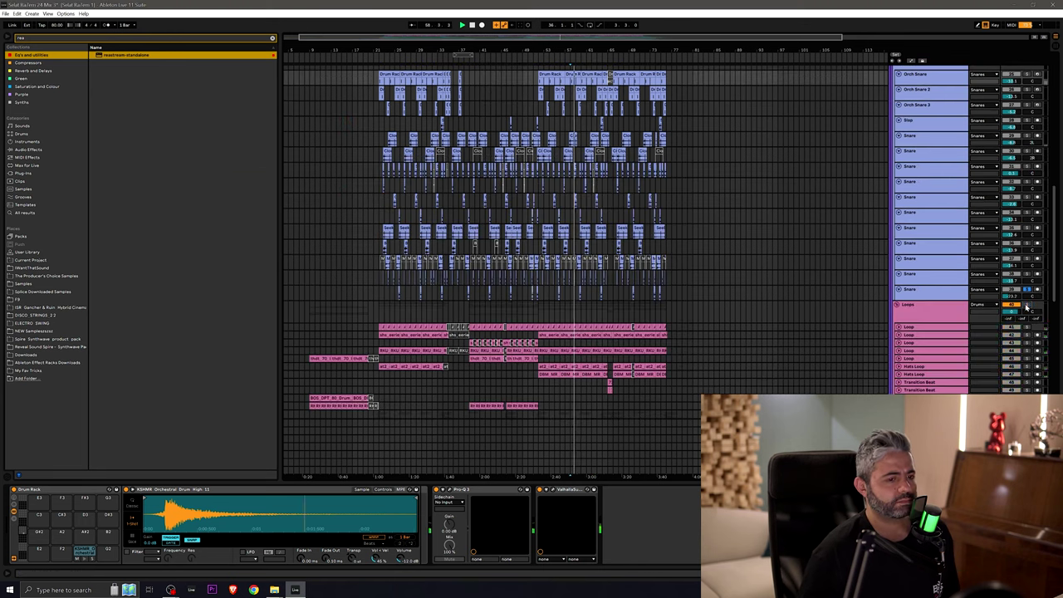
# Step: Select the Loops group and go through its loop tracks down to the second Hats Loop
pyautogui.click(930, 306)
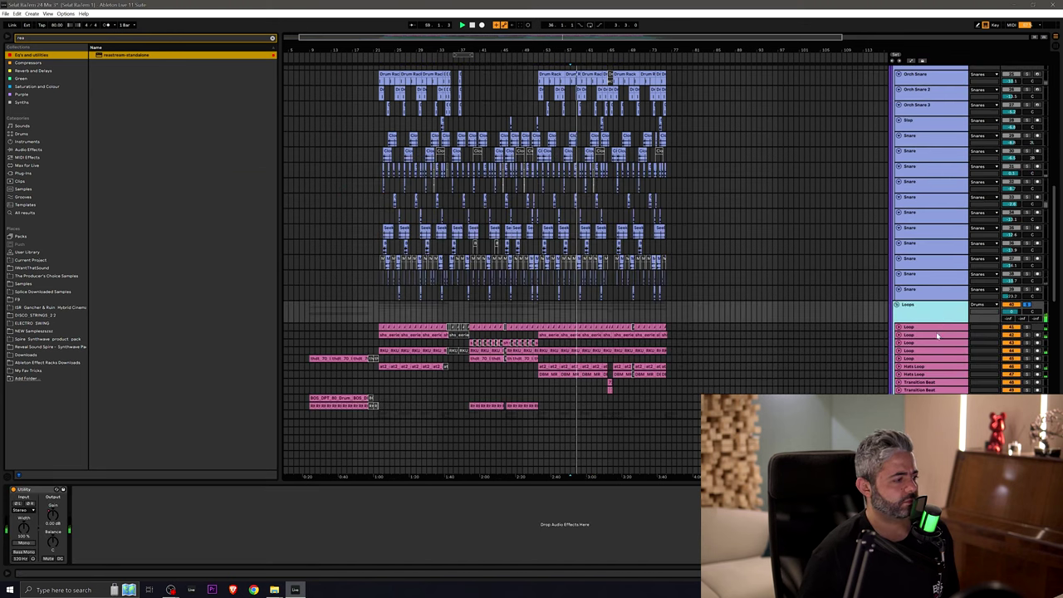
pyautogui.click(936, 351)
pyautogui.click(935, 367)
pyautogui.click(936, 375)
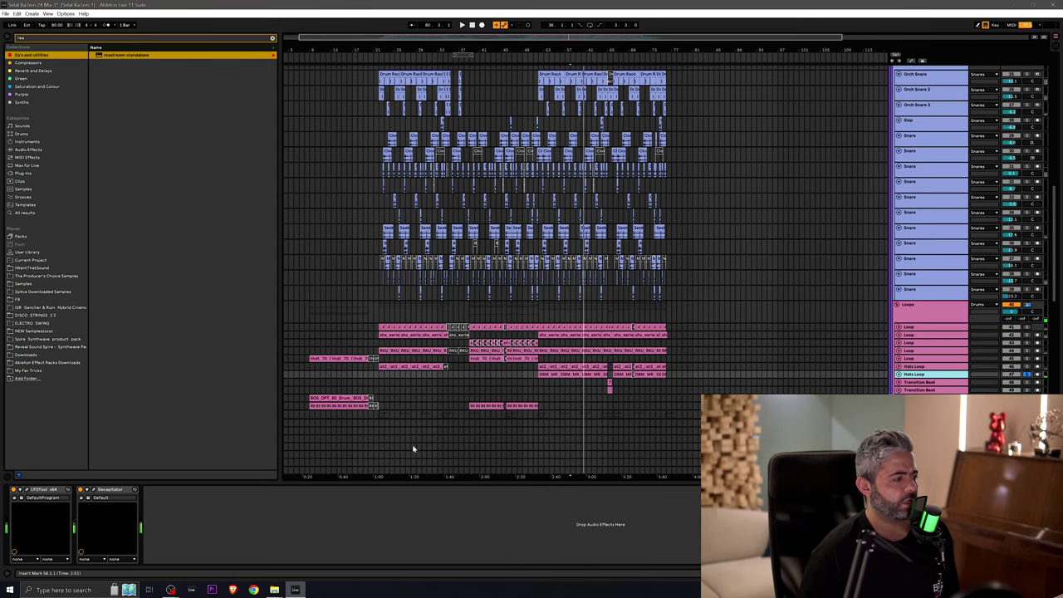
# Step: Inspect the LFOTool shape and the Decapitator saturation on the second Hats Loop track
pyautogui.click(27, 491)
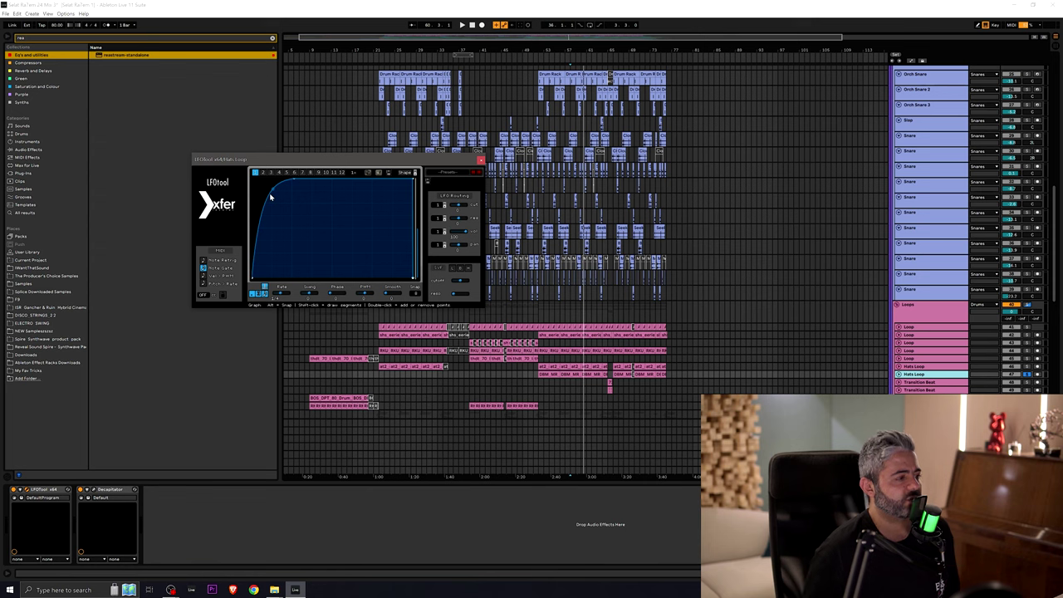
pyautogui.click(479, 160)
pyautogui.click(87, 491)
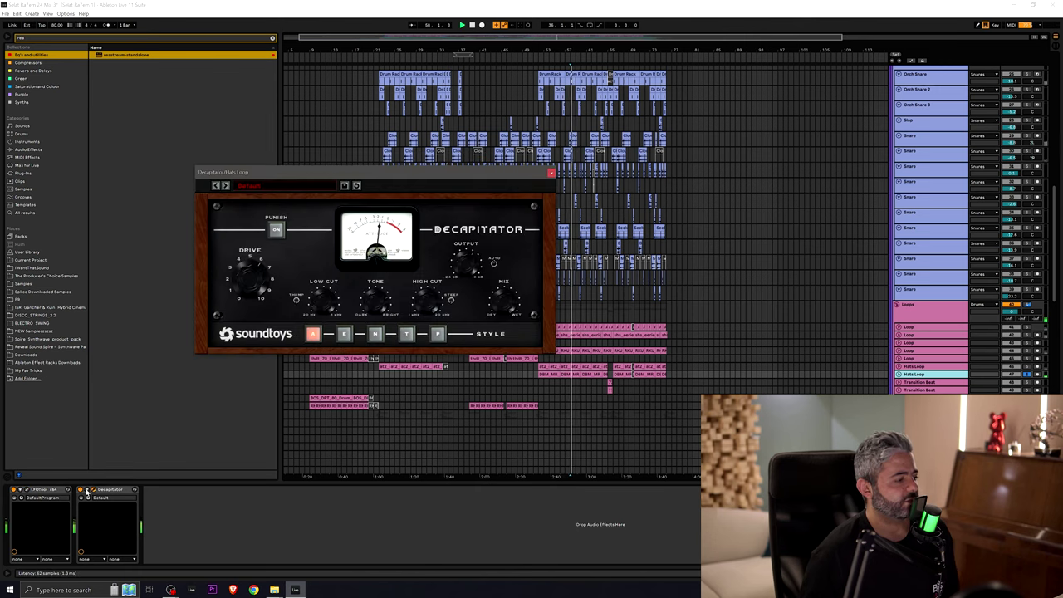
pyautogui.click(548, 172)
# Step: Solo, play and unfold the first Hats Loop track, and check the effect of its Redux device
pyautogui.scroll(-1, 1028, 350)
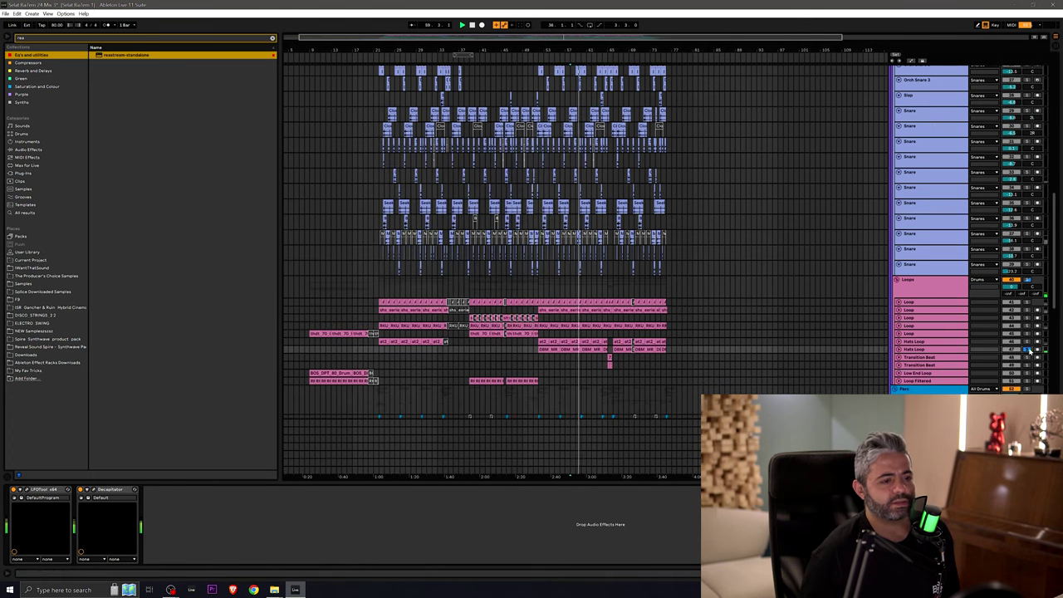
pyautogui.click(1027, 343)
pyautogui.press('space')
pyautogui.click(898, 342)
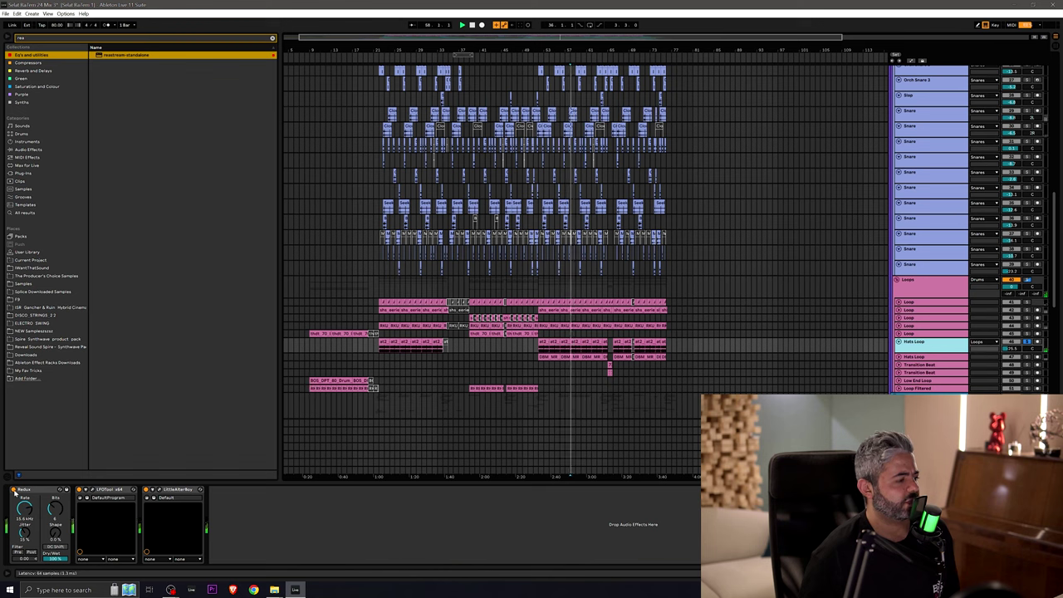
pyautogui.click(13, 489)
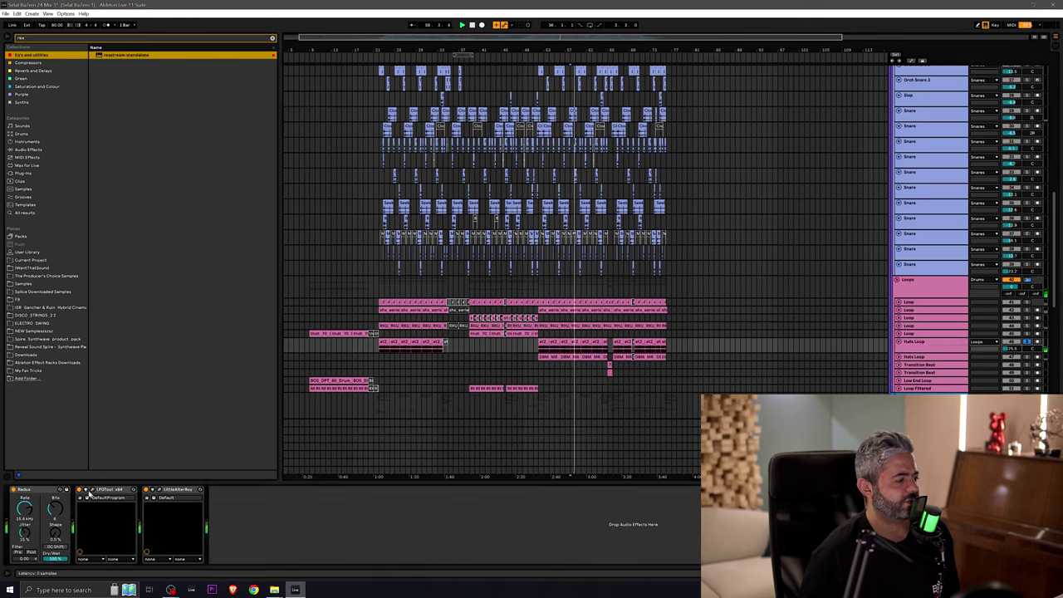
# Step: Check the LFOTool and Little AlterBoy devices on the first Hats Loop track, viewing Little AlterBoy's settings
pyautogui.click(89, 490)
pyautogui.click(158, 490)
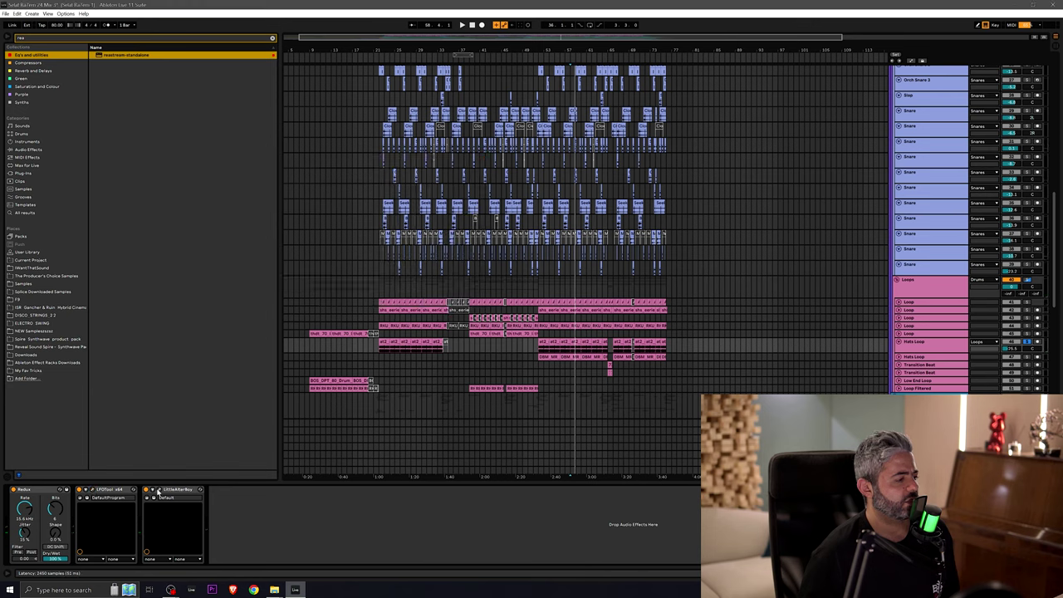
pyautogui.click(147, 490)
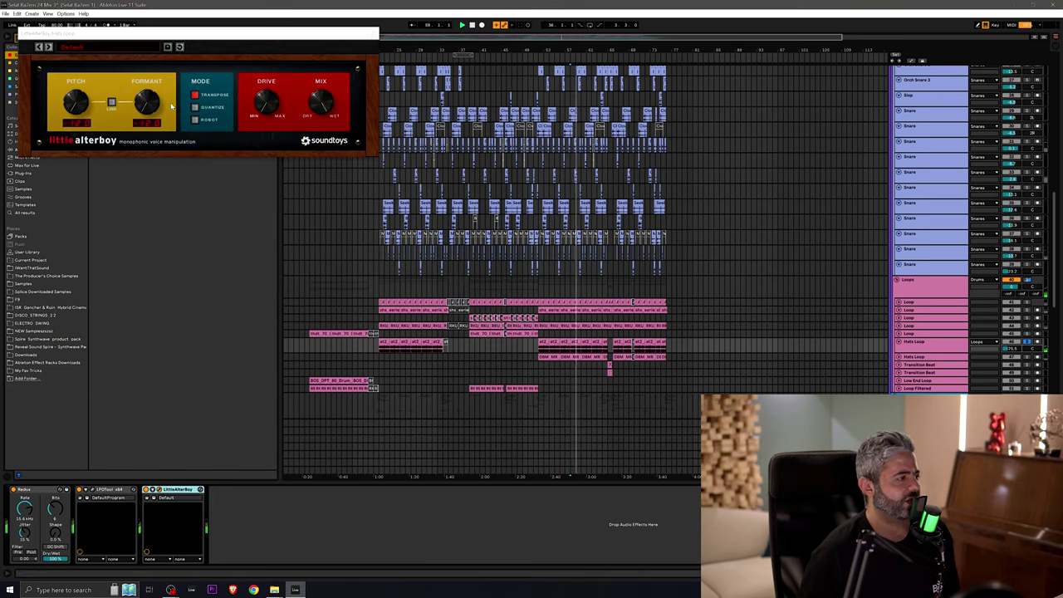
pyautogui.click(375, 36)
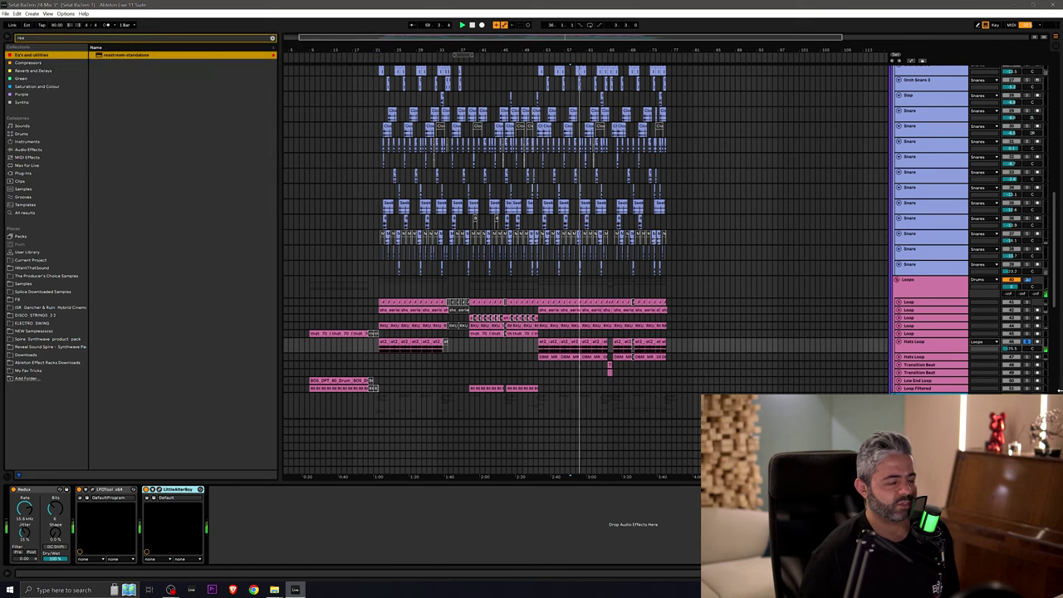
# Step: Play the soloed Tom Toms Break clip from bar 50 with the timeline enlarged around it
pyautogui.scroll(-1, 1032, 327)
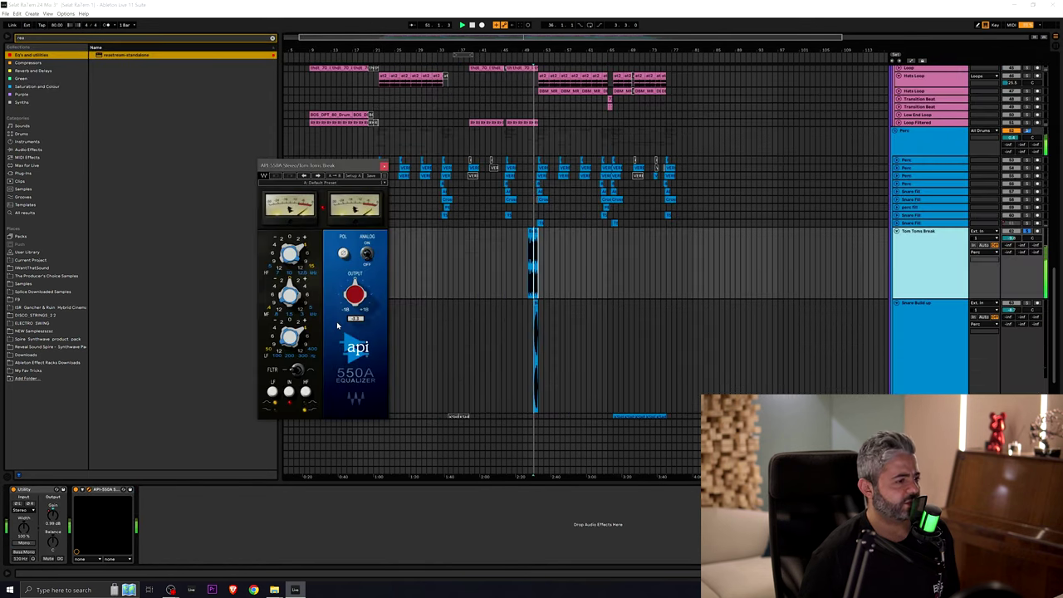
pyautogui.click(529, 259)
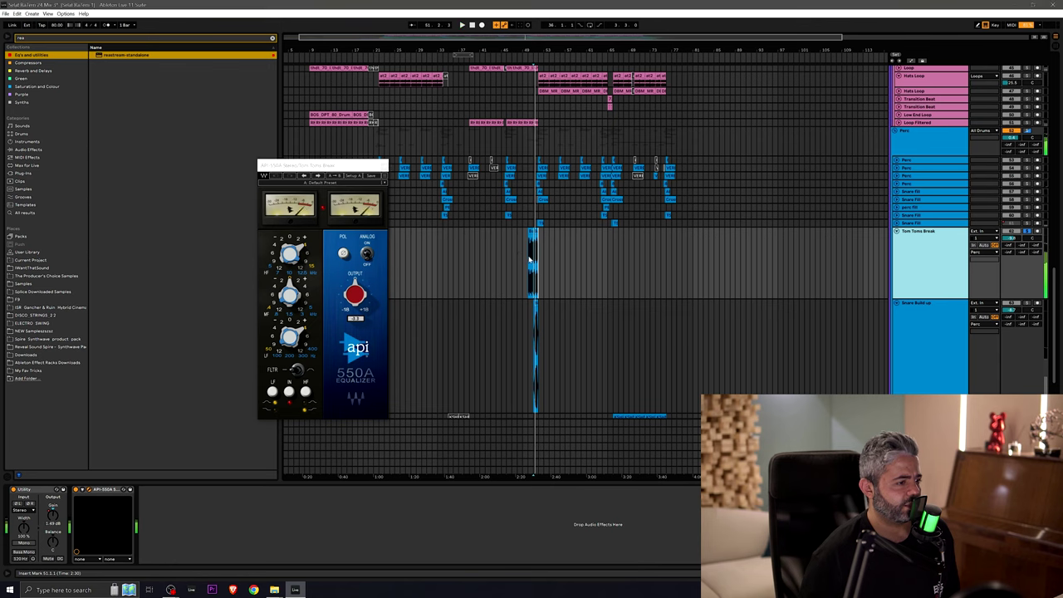
pyautogui.press('space')
pyautogui.scroll(5, 529, 259)
pyautogui.press('space')
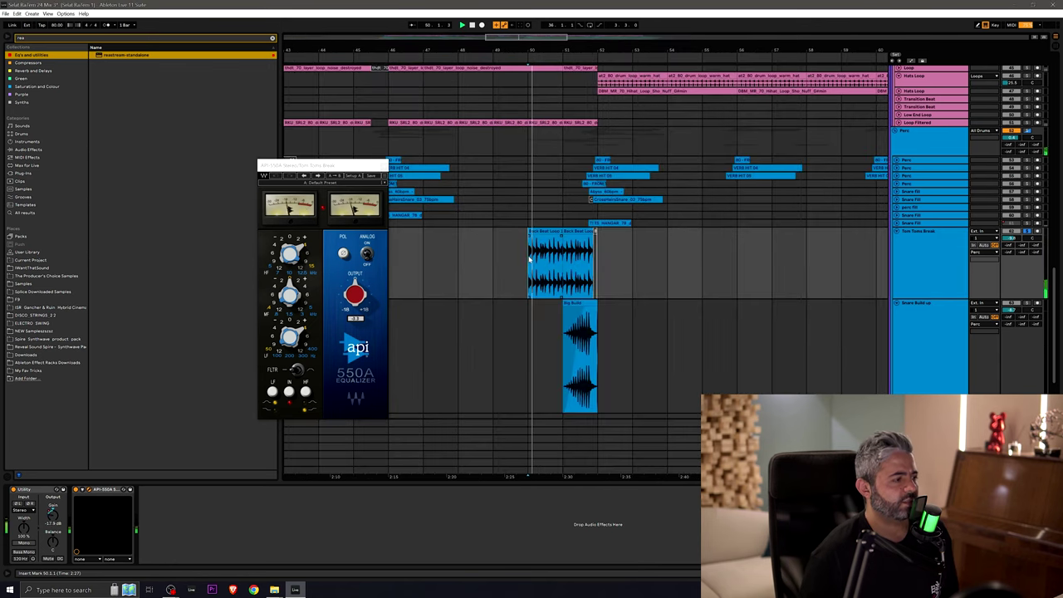
# Step: Compare the Tom Toms Break with the API-550A equalizer bypassed and active, and close the equalizer window
pyautogui.click(76, 490)
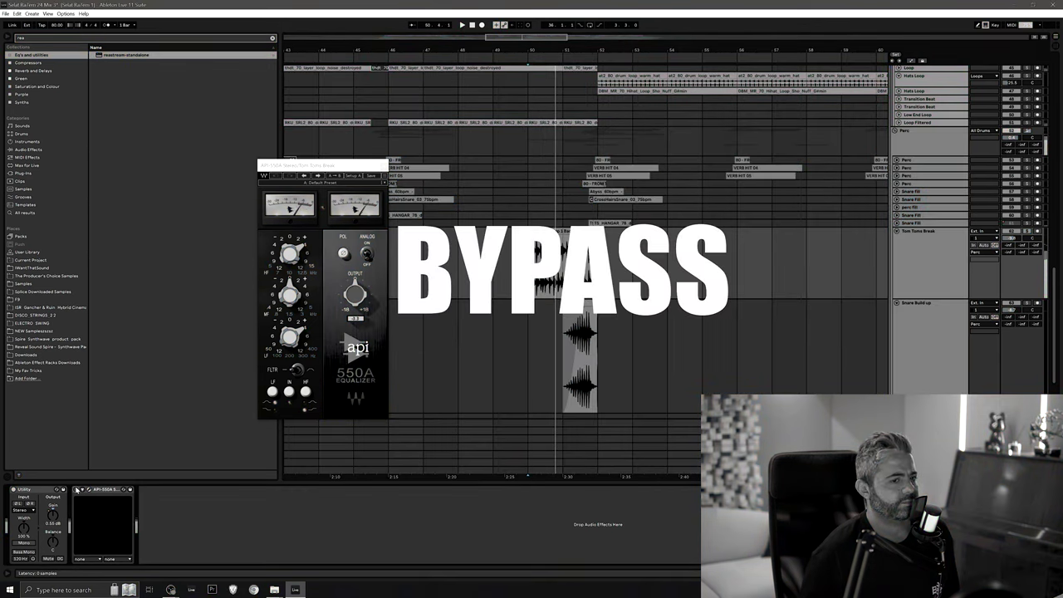
pyautogui.click(76, 490)
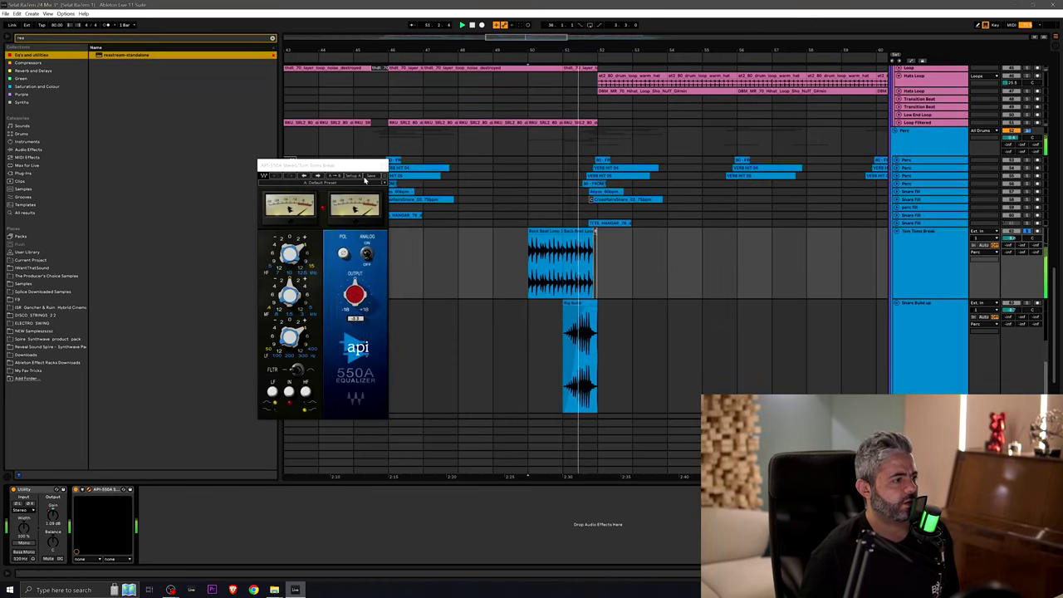
pyautogui.click(383, 164)
# Step: Solo the All Drums, Swells And Cymbals and Extra Fx groups together and play them from bar 50
pyautogui.click(918, 152)
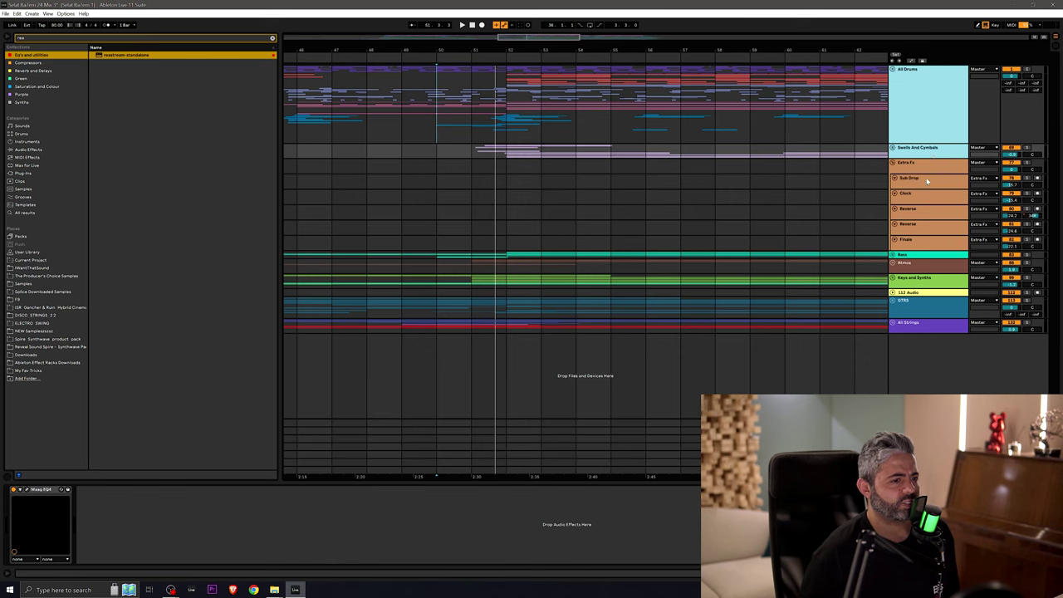
pyautogui.click(947, 163)
pyautogui.click(1027, 69)
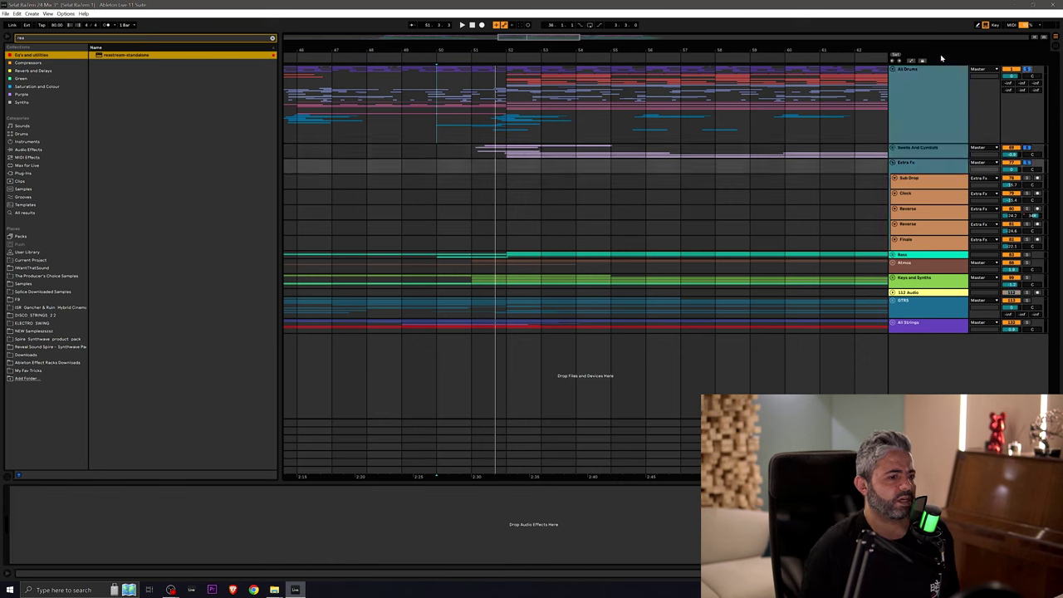
pyautogui.press('space')
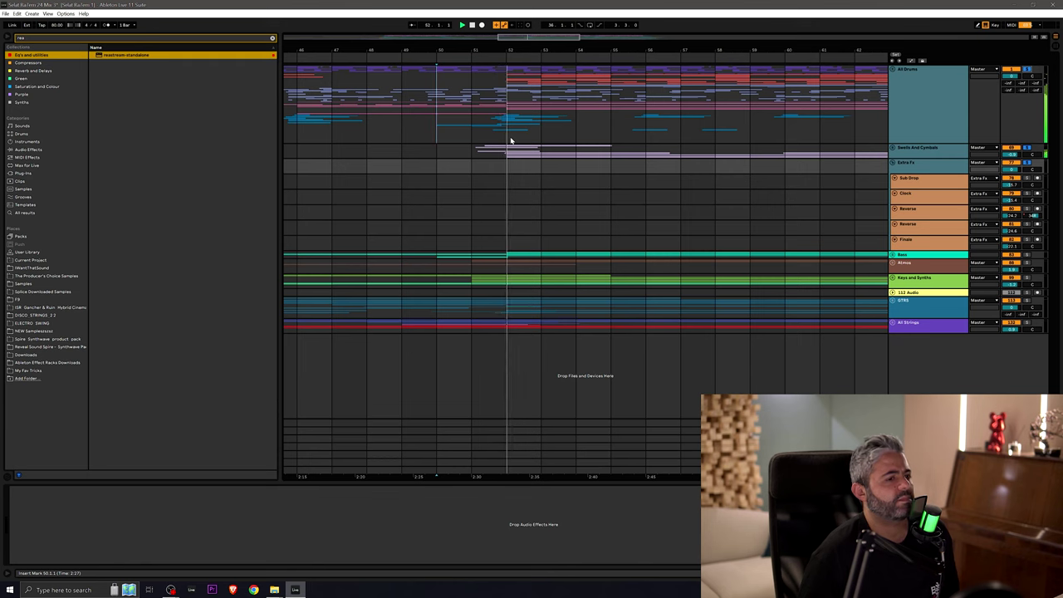
# Step: Unfold the Bass group, solo it, and play it from bar 52
pyautogui.click(893, 255)
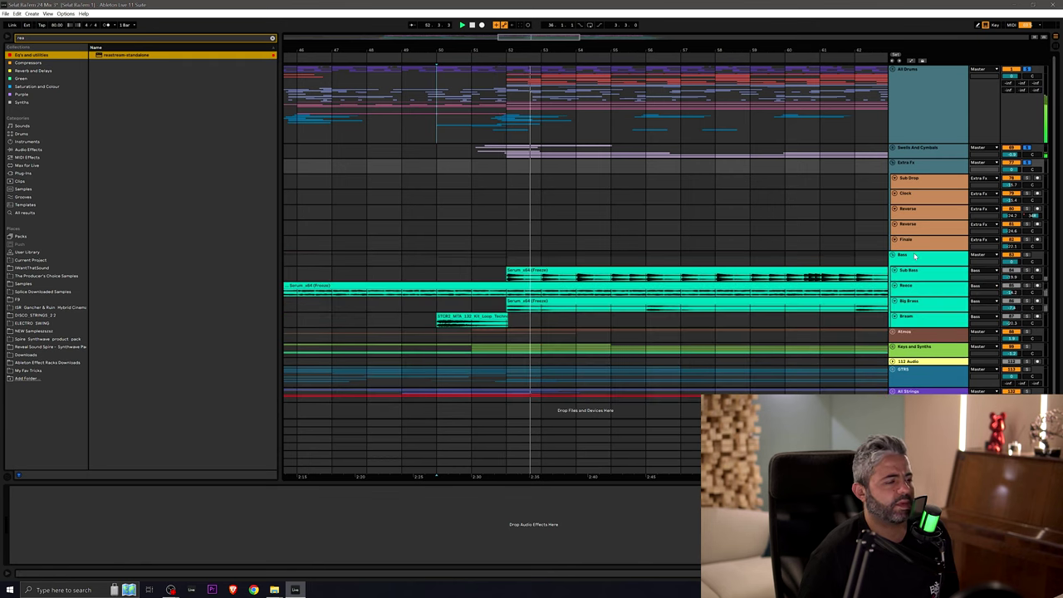
pyautogui.click(1004, 262)
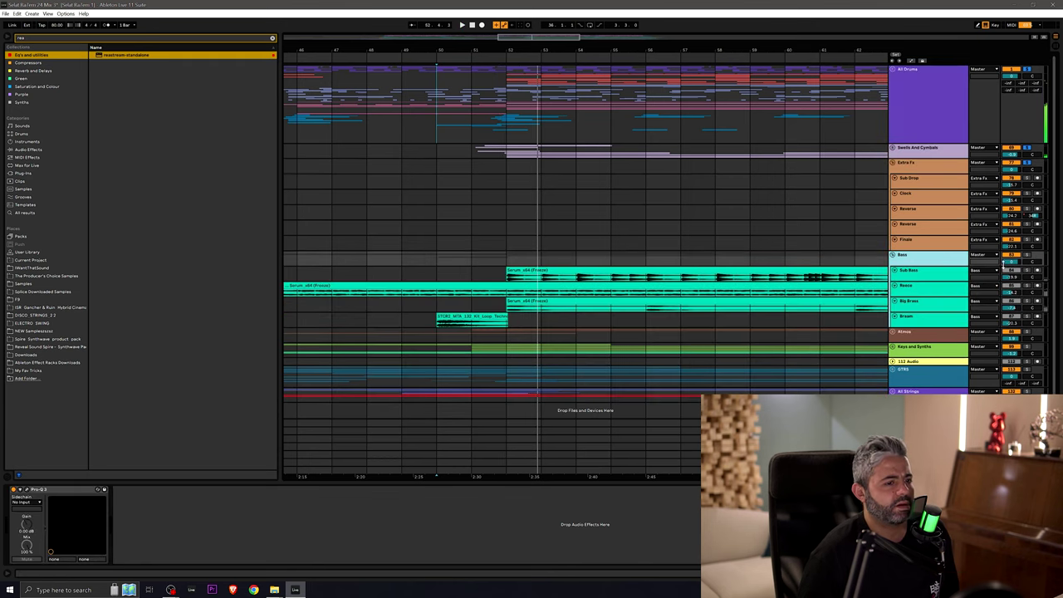
pyautogui.click(918, 272)
pyautogui.click(928, 320)
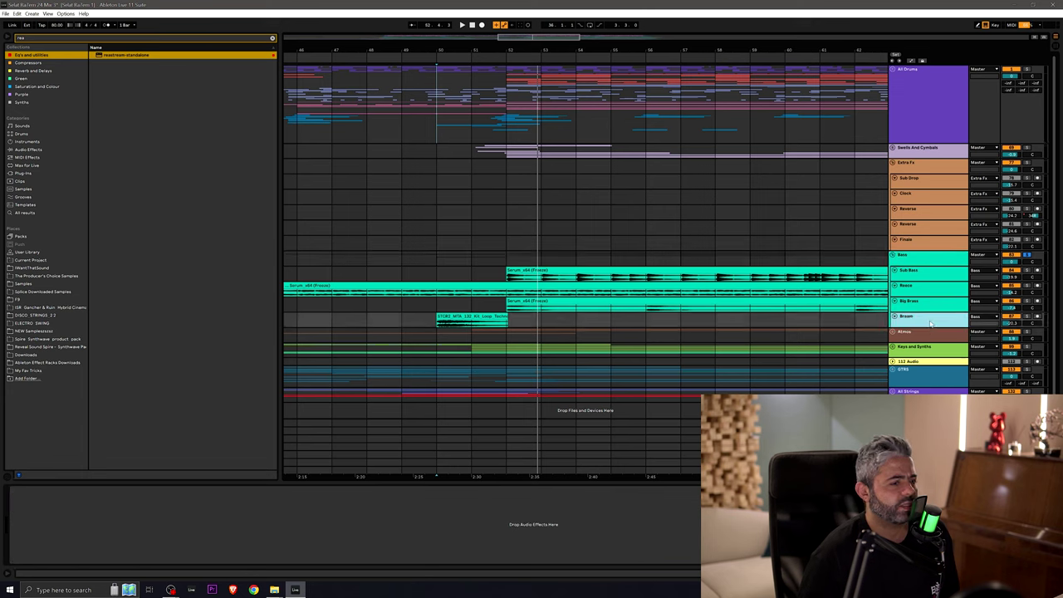
pyautogui.press('space')
pyautogui.click(505, 259)
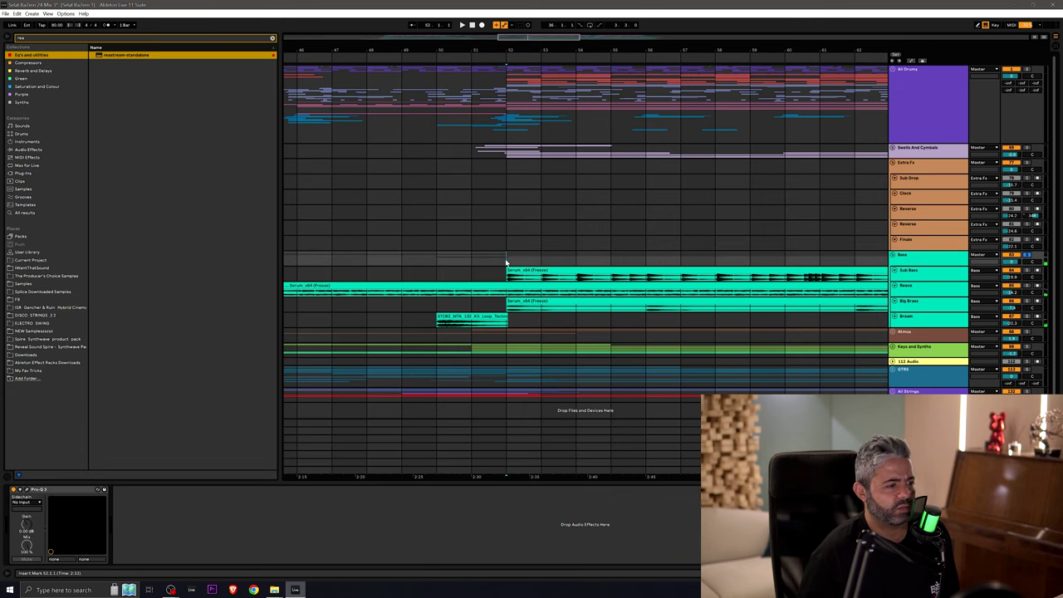
pyautogui.press('space')
# Step: Go through the devices of the tracks from Sub Bass down to the Atmos group during playback
pyautogui.click(917, 271)
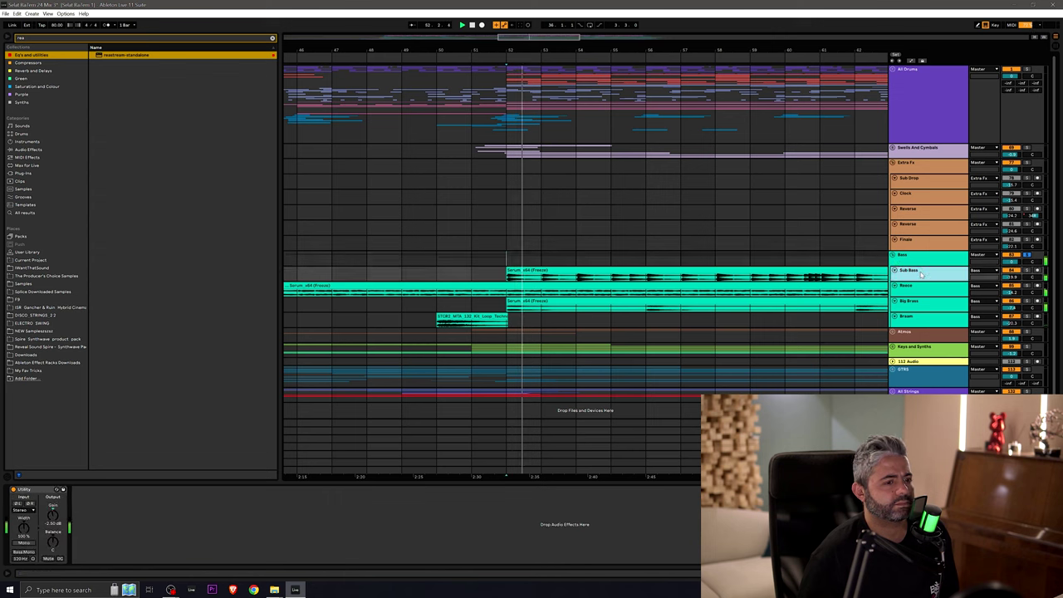
pyautogui.press('Down')
pyautogui.press('Down')
pyautogui.press('Down')
pyautogui.press('Down')
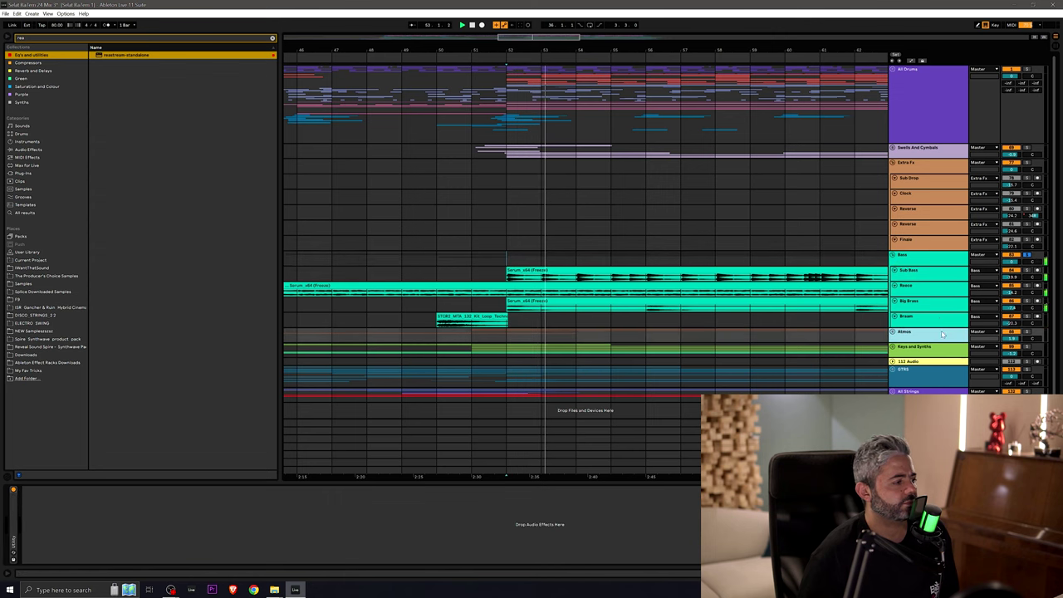
# Step: Examine the equalizer curve of Big Brass in an enlarged Pro-Q 3 window, restart playback and close the window
pyautogui.press('Up')
pyautogui.press('Up')
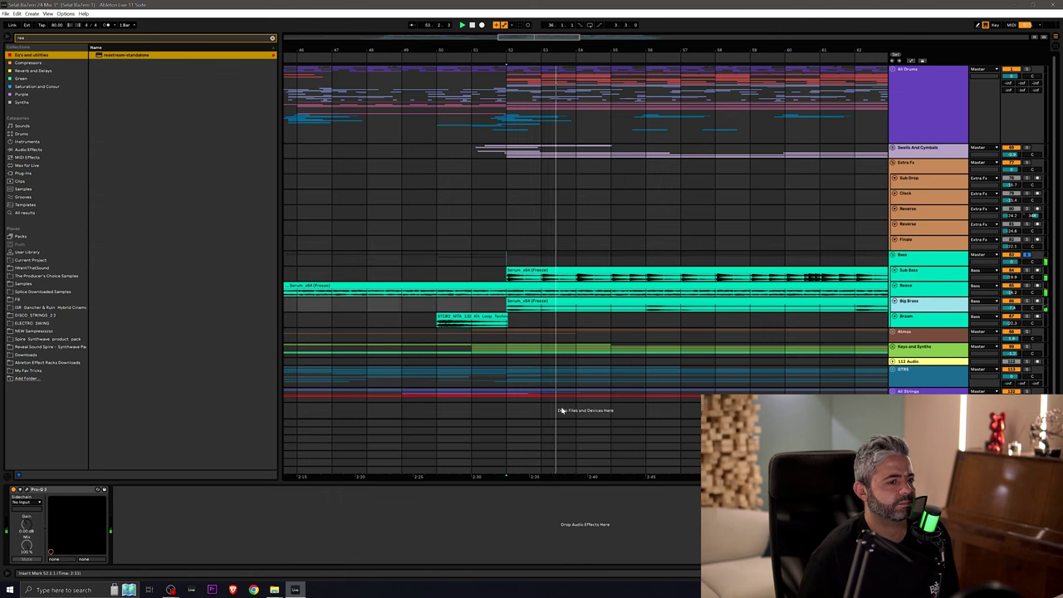
pyautogui.click(27, 490)
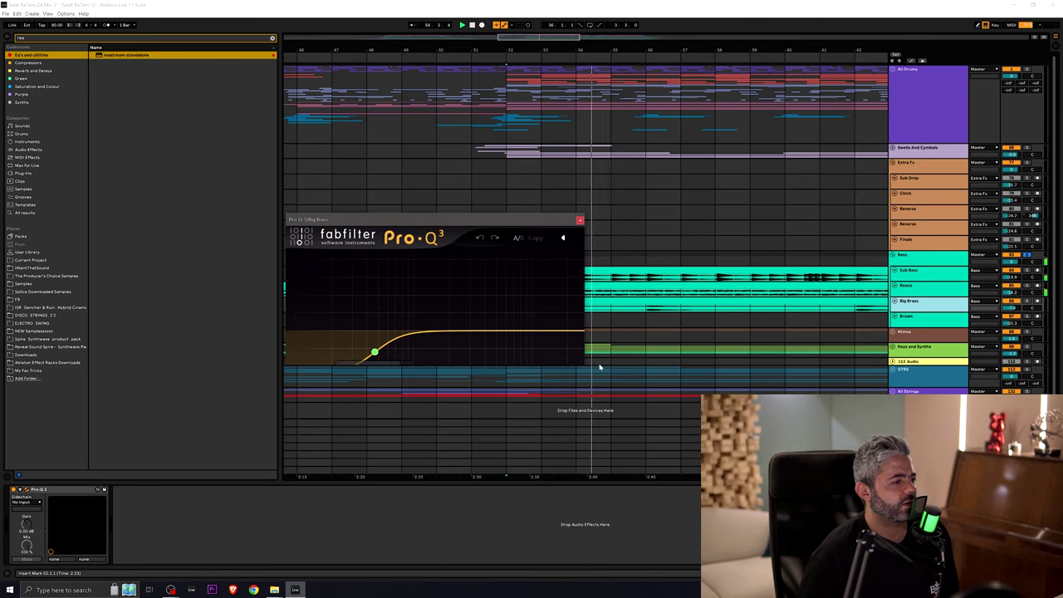
pyautogui.moveTo(583, 367); pyautogui.dragTo(743, 511)
pyautogui.press('space')
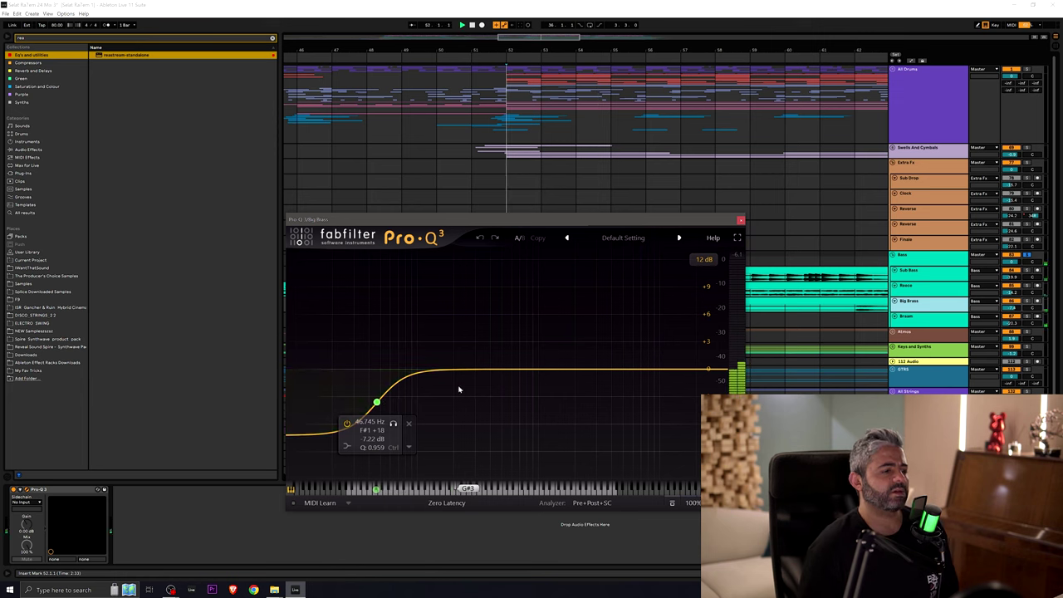
pyautogui.click(739, 221)
# Step: Take the Bass group out of solo and unfold the Atmos group to show its clips across the whole song
pyautogui.click(1026, 255)
pyautogui.doubleClick(913, 333)
pyautogui.scroll(-1, 935, 291)
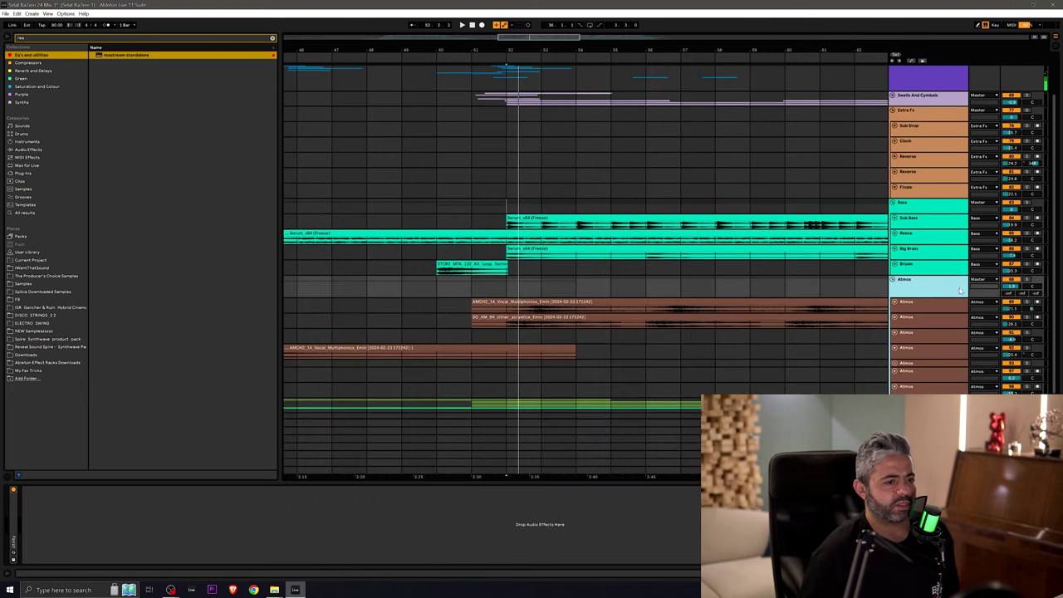
pyautogui.click(642, 296)
pyautogui.scroll(-6, 638, 294)
# Step: Go through the devices of the individual tracks inside the Atmos group
pyautogui.click(918, 334)
pyautogui.click(924, 356)
pyautogui.click(926, 364)
pyautogui.click(928, 373)
pyautogui.click(929, 386)
pyautogui.click(926, 363)
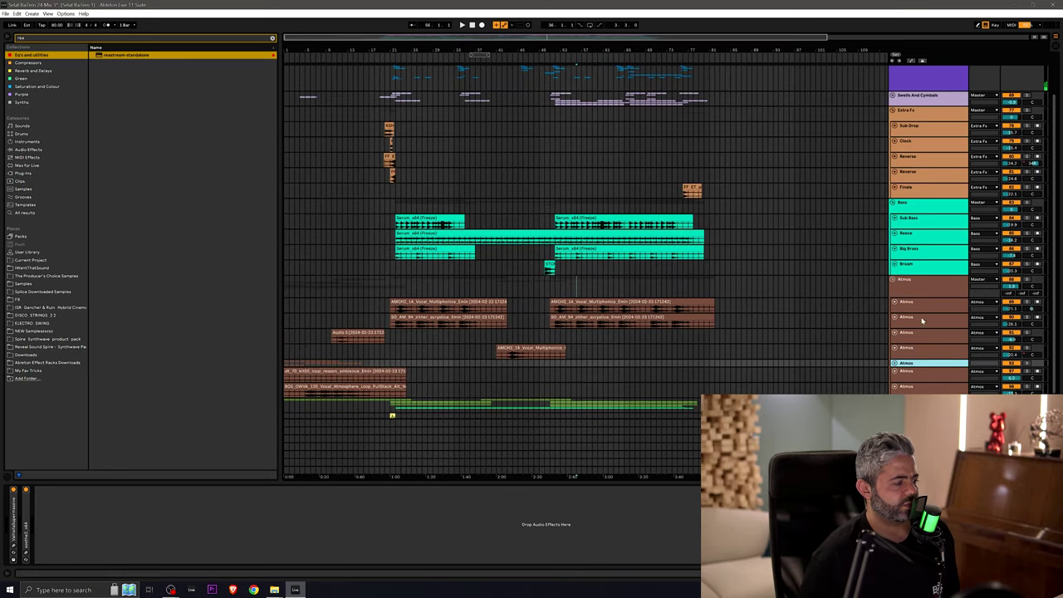
# Step: Solo the Atmos group and play it from bar 52
pyautogui.click(795, 290)
pyautogui.click(555, 288)
pyautogui.click(1027, 279)
pyautogui.press('space')
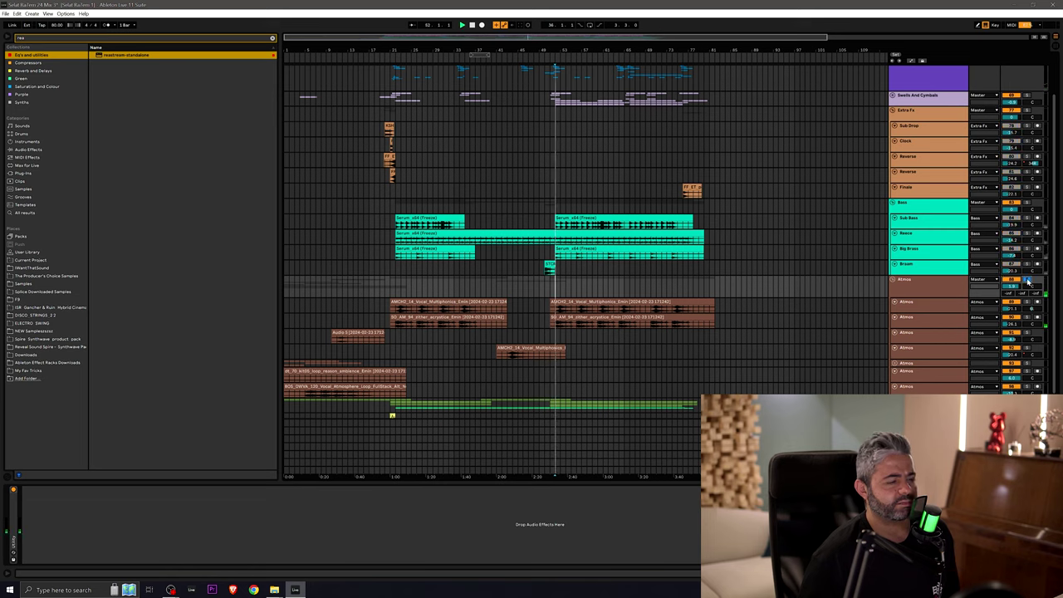
# Step: Solo the Keys and Synths group and unfold it together with its subgroups
pyautogui.scroll(-1, 860, 364)
pyautogui.scroll(-1, 859, 360)
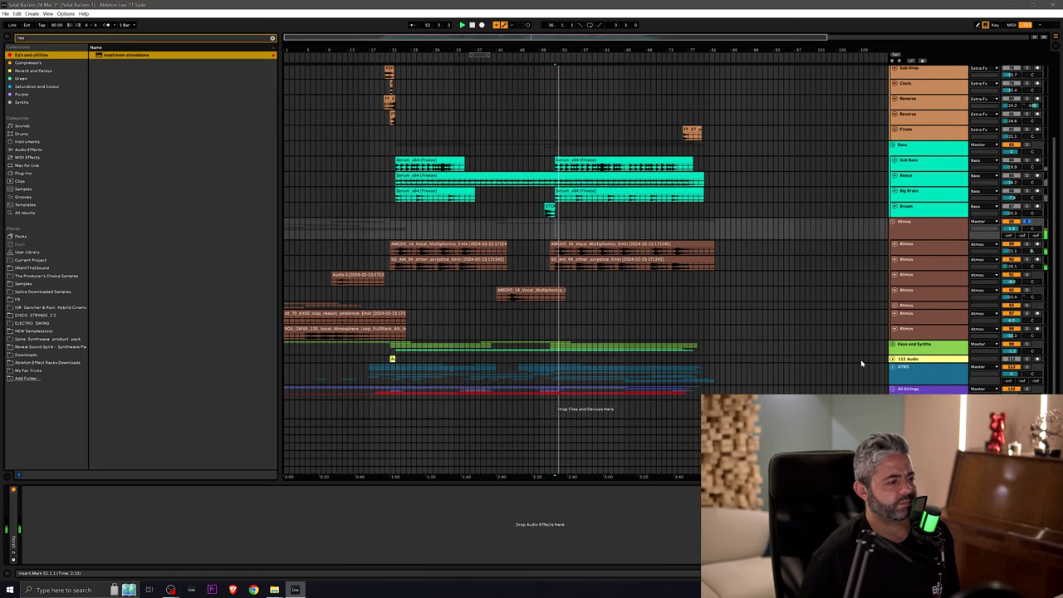
pyautogui.click(893, 344)
pyautogui.click(893, 344)
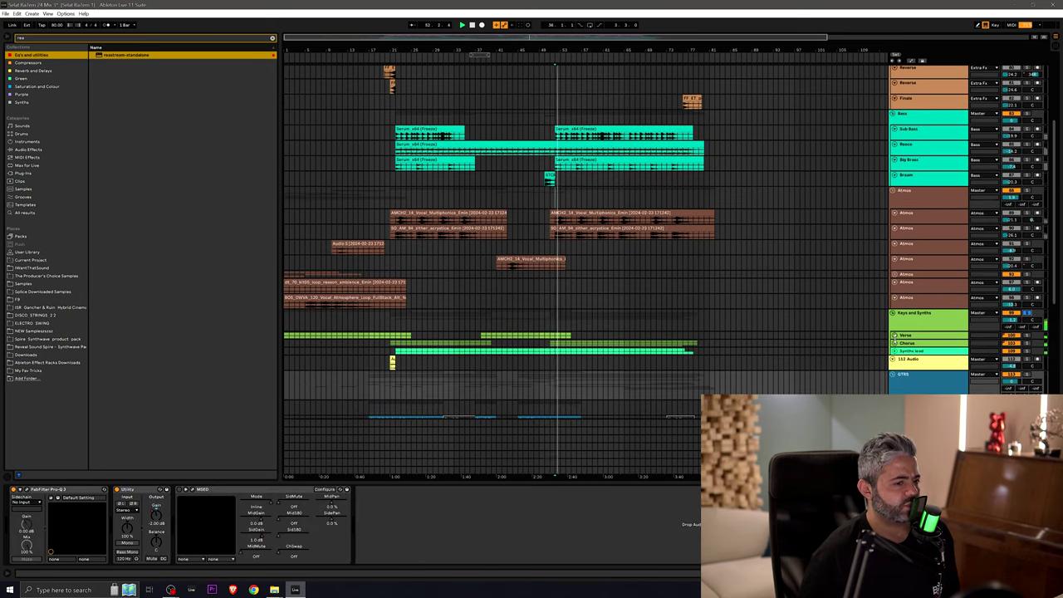
pyautogui.click(894, 335)
pyautogui.scroll(-1, 895, 336)
# Step: Check the Piano tracks in the Chorus group and solo the Synths lead group
pyautogui.moveTo(1054, 261); pyautogui.dragTo(1055, 342)
pyautogui.click(924, 220)
pyautogui.click(923, 187)
pyautogui.scroll(-1, 920, 324)
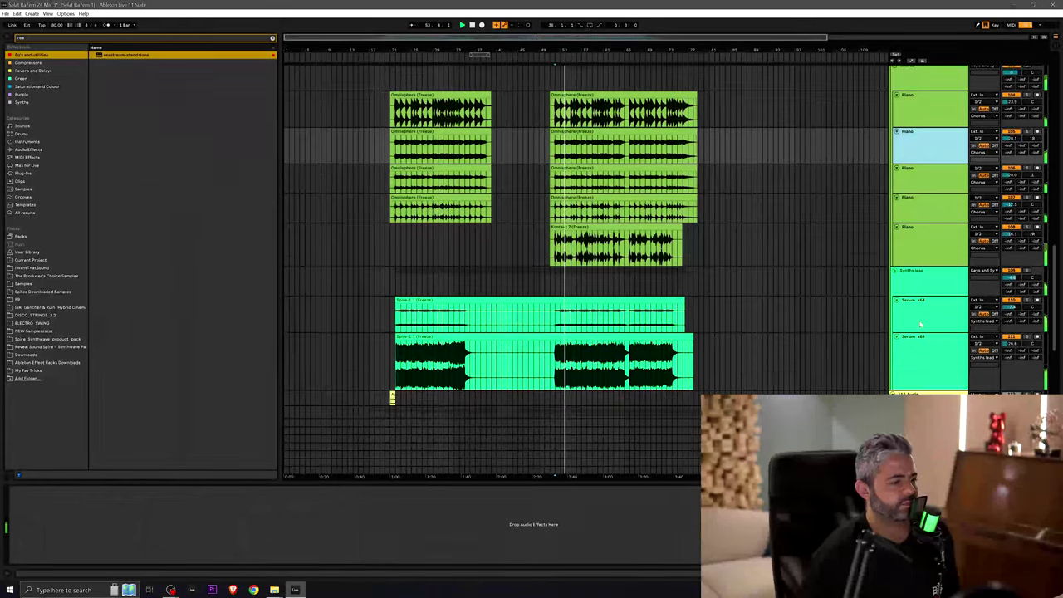
pyautogui.scroll(-1, 920, 324)
pyautogui.click(1026, 230)
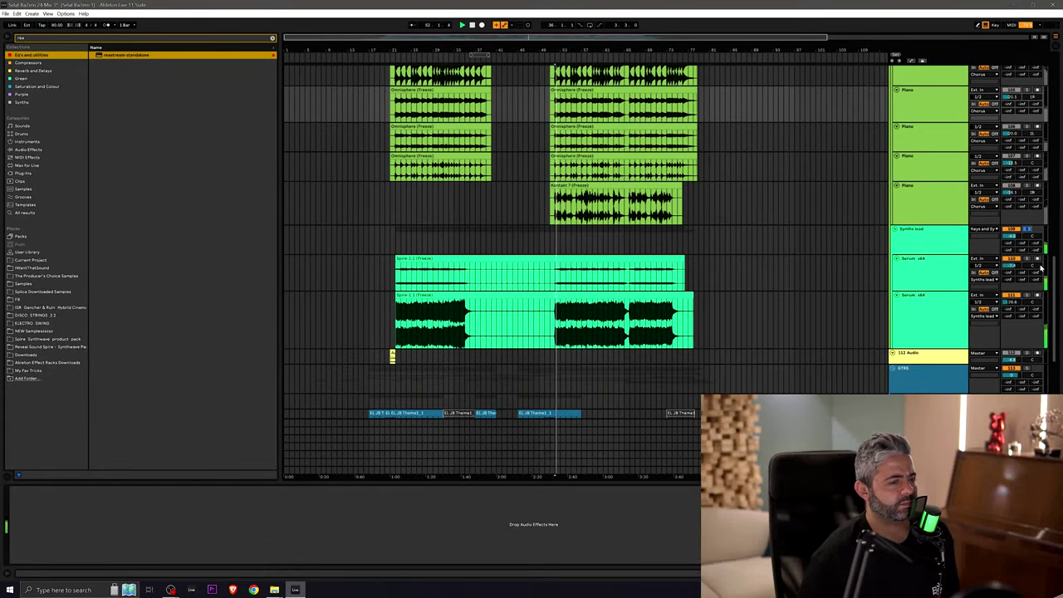
# Step: Solo the GTRS group and show its device chain during playback
pyautogui.moveTo(1051, 283); pyautogui.dragTo(1058, 330)
pyautogui.click(1026, 191)
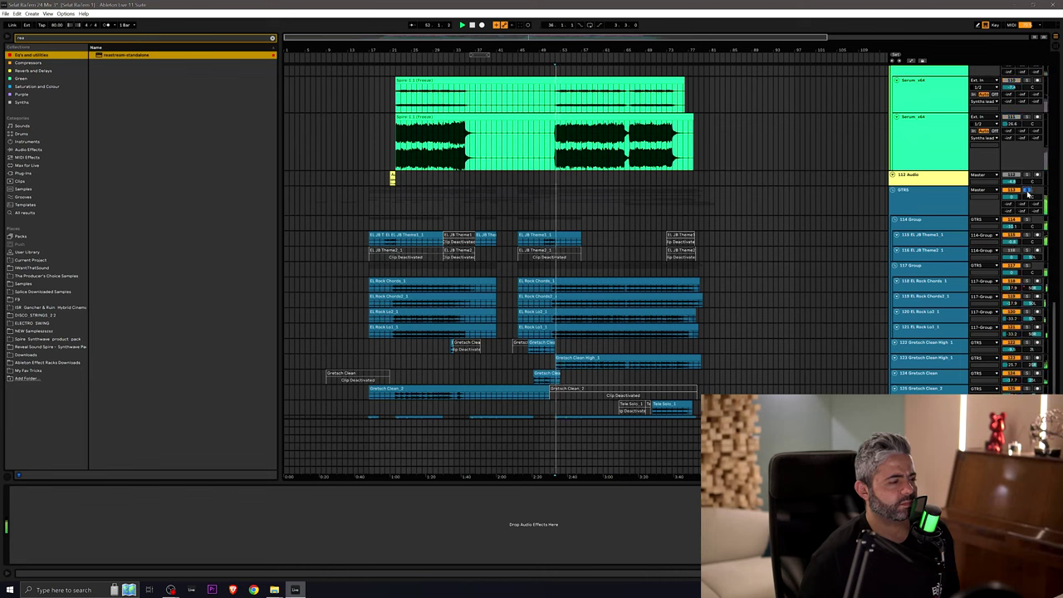
pyautogui.click(942, 205)
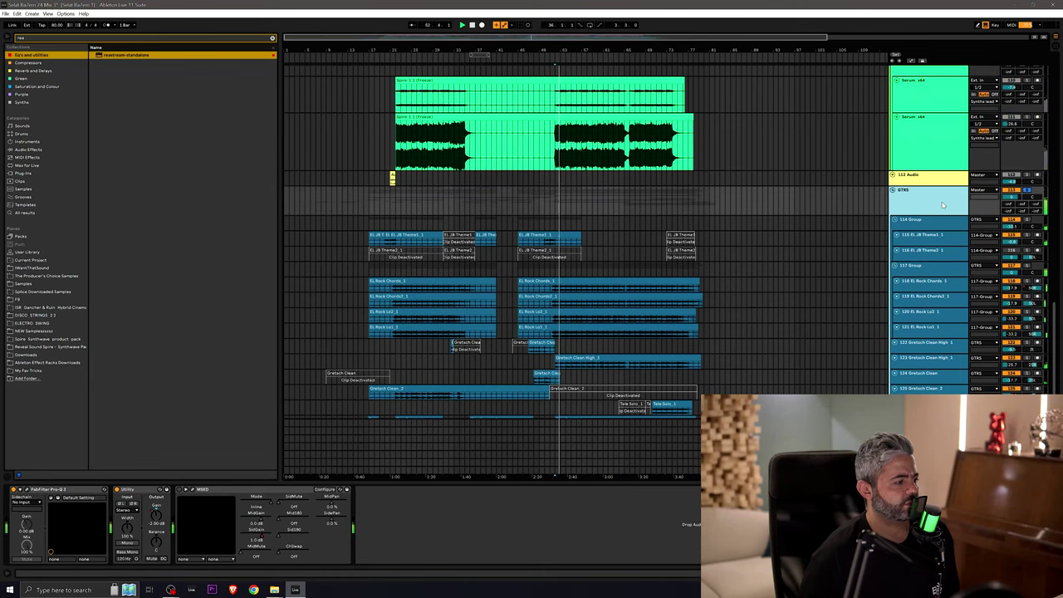
# Step: Go through the devices of the guitar tracks from EL JB Theme2 down to Reflections during playback
pyautogui.click(934, 251)
pyautogui.click(936, 284)
pyautogui.click(938, 311)
pyautogui.click(941, 343)
pyautogui.click(943, 359)
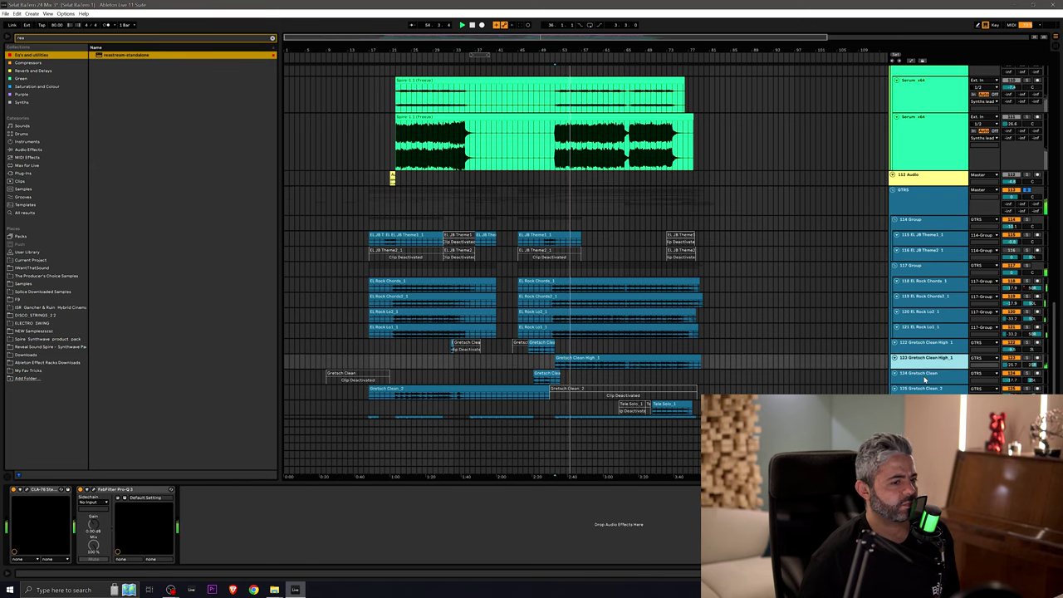
pyautogui.click(924, 379)
pyautogui.scroll(-1, 924, 379)
pyautogui.click(926, 371)
pyautogui.click(930, 354)
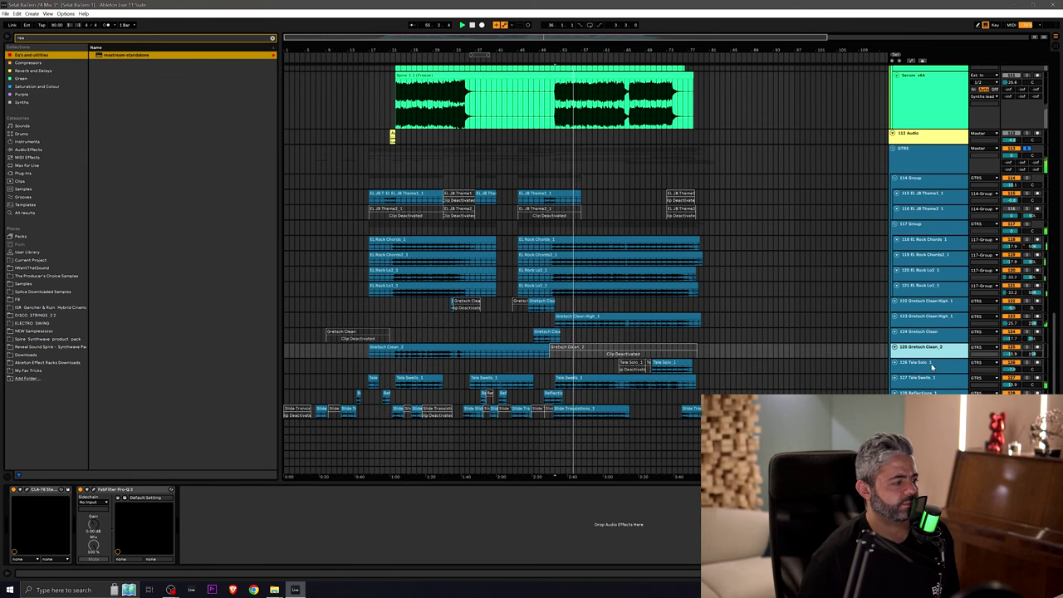
pyautogui.scroll(-2, 933, 364)
pyautogui.click(935, 352)
pyautogui.click(935, 338)
pyautogui.click(934, 324)
pyautogui.scroll(-1, 931, 355)
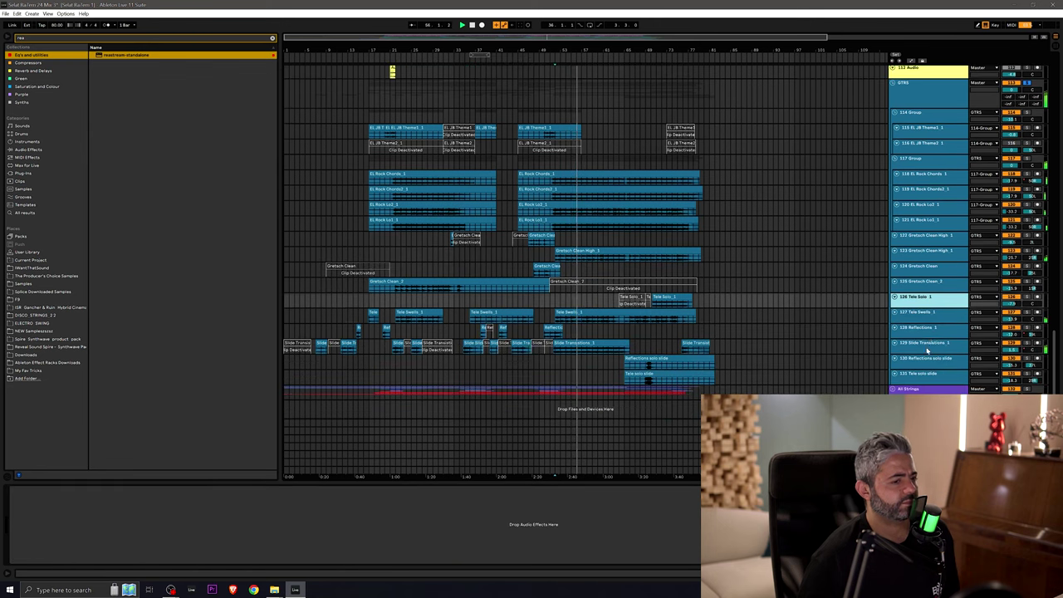
# Step: Solo the Slide Transitions track and select its Pro-Q 3, soothe2 and Eiosis AirEQ devices together
pyautogui.click(927, 347)
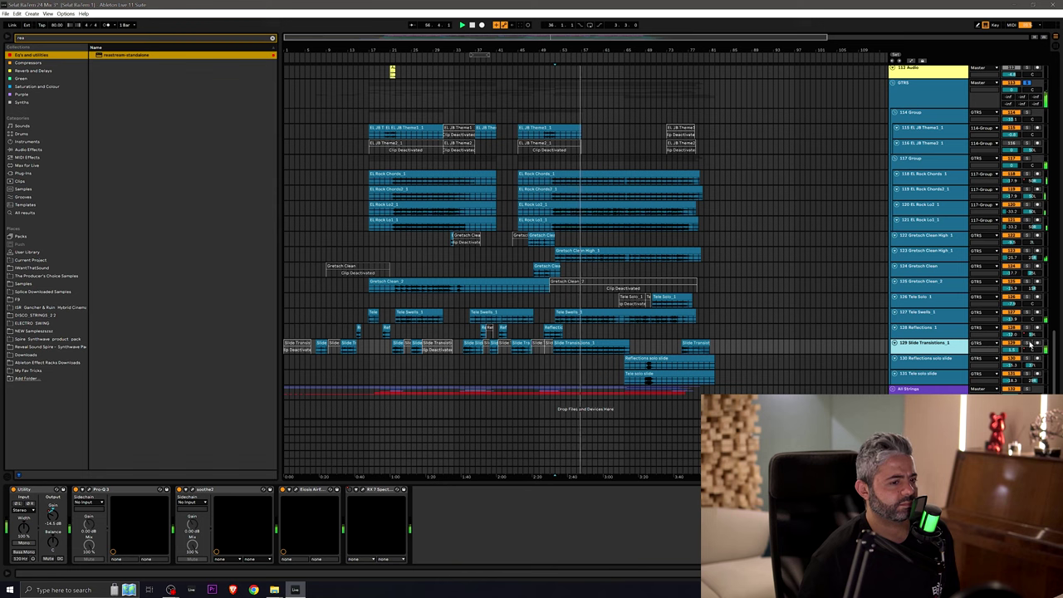
pyautogui.click(1028, 344)
pyautogui.click(937, 350)
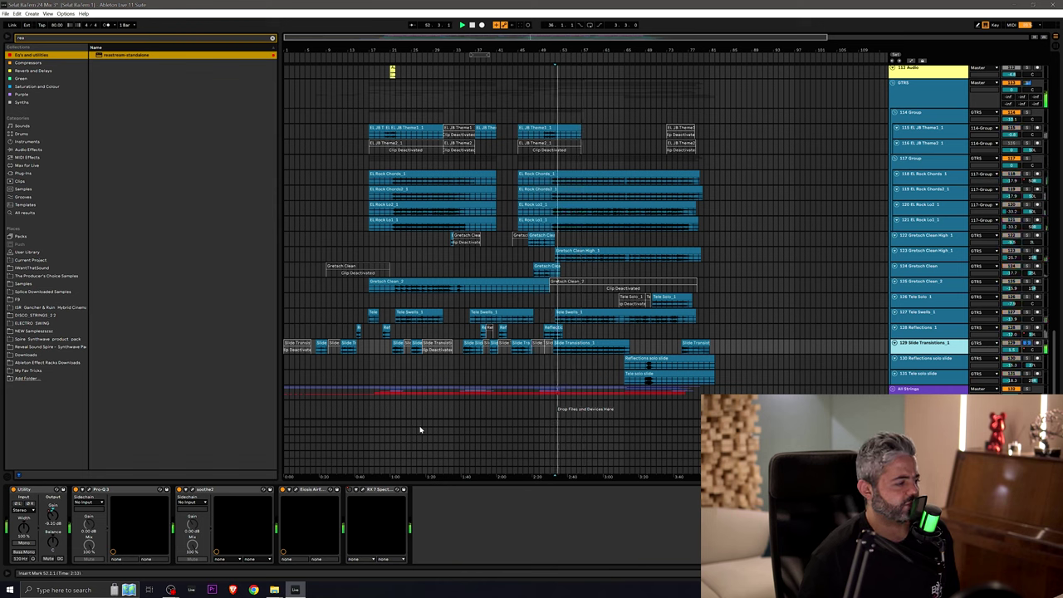
pyautogui.click(137, 490)
pyautogui.keyDown('shift'); pyautogui.click(315, 490); pyautogui.keyUp('shift')
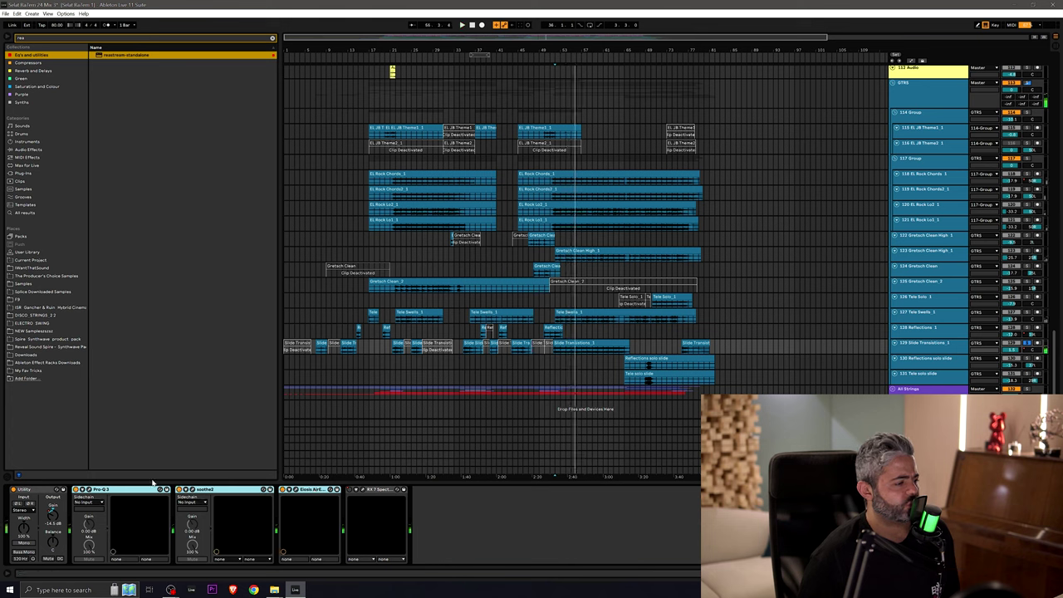
# Step: Examine the Pro-Q 3, soothe2 and Eiosis AirEQ settings of the Slide Transitions track, closing each plug-in window
pyautogui.click(91, 492)
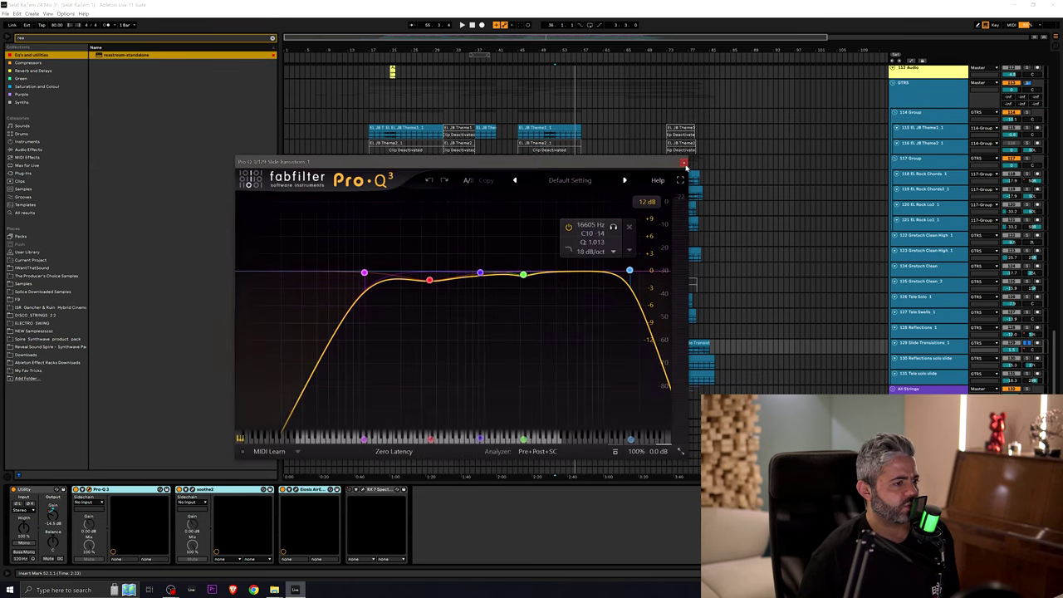
pyautogui.click(684, 164)
pyautogui.click(193, 493)
pyautogui.press('space')
pyautogui.press('space')
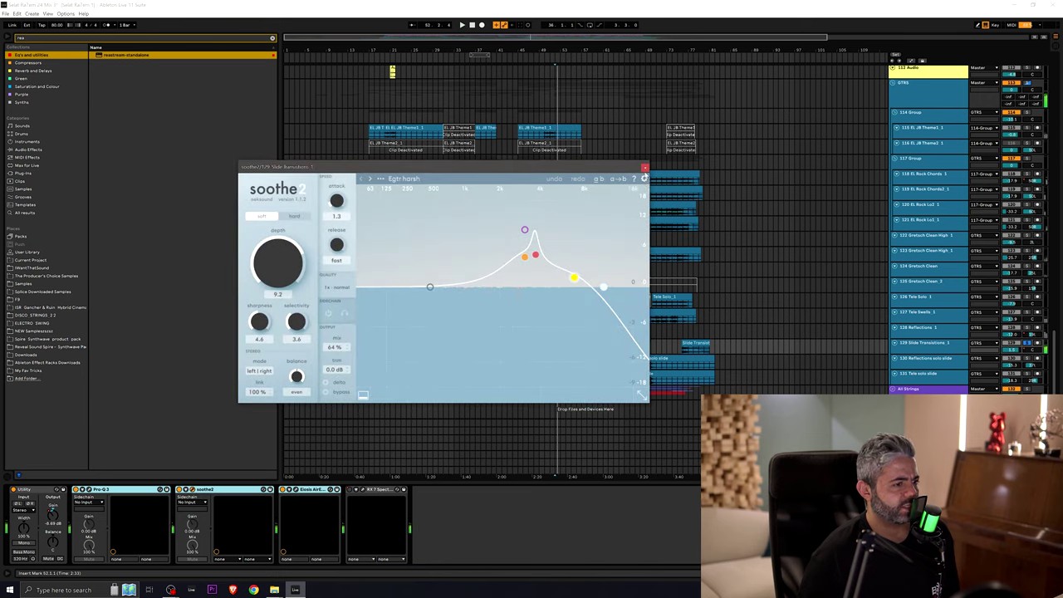
pyautogui.click(644, 168)
pyautogui.click(298, 490)
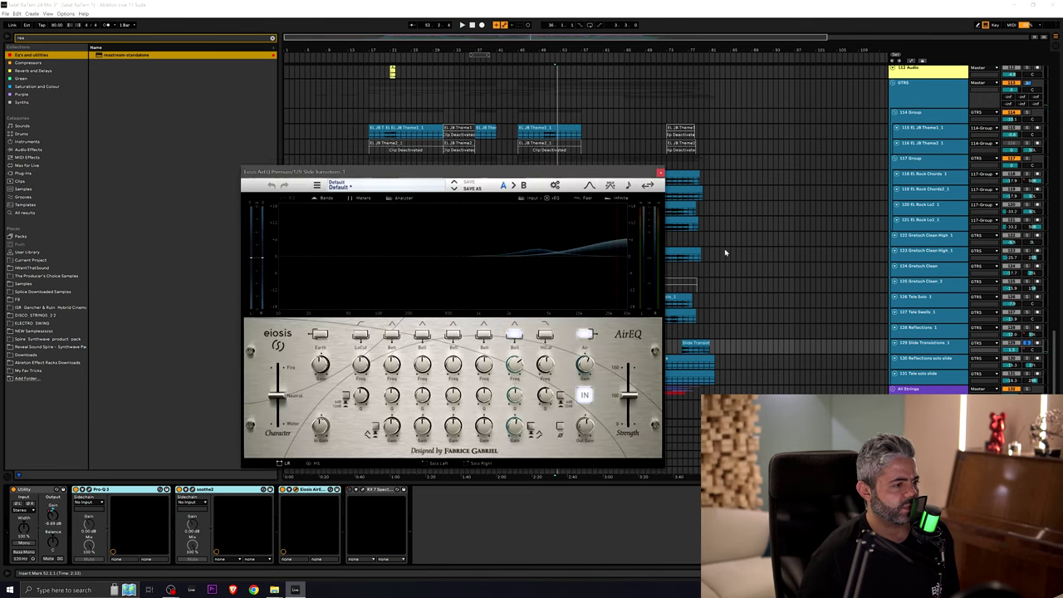
pyautogui.click(658, 174)
# Step: Solo the All Strings group, play it, and unfold its subgroups down to the tracks inside 136 Group
pyautogui.scroll(-3, 955, 333)
pyautogui.click(977, 307)
pyautogui.click(1027, 297)
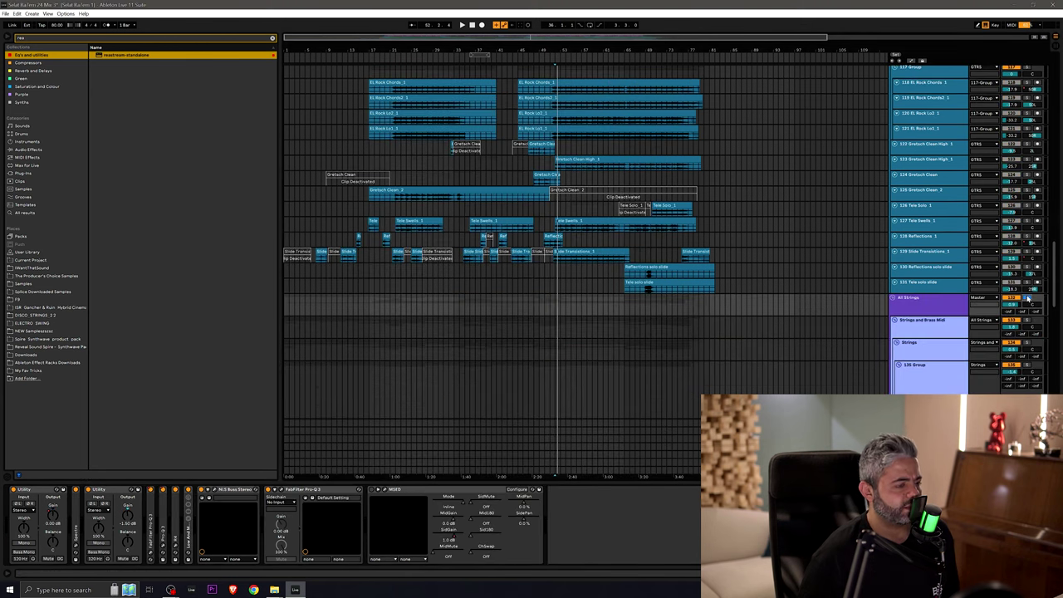
pyautogui.scroll(-5, 850, 380)
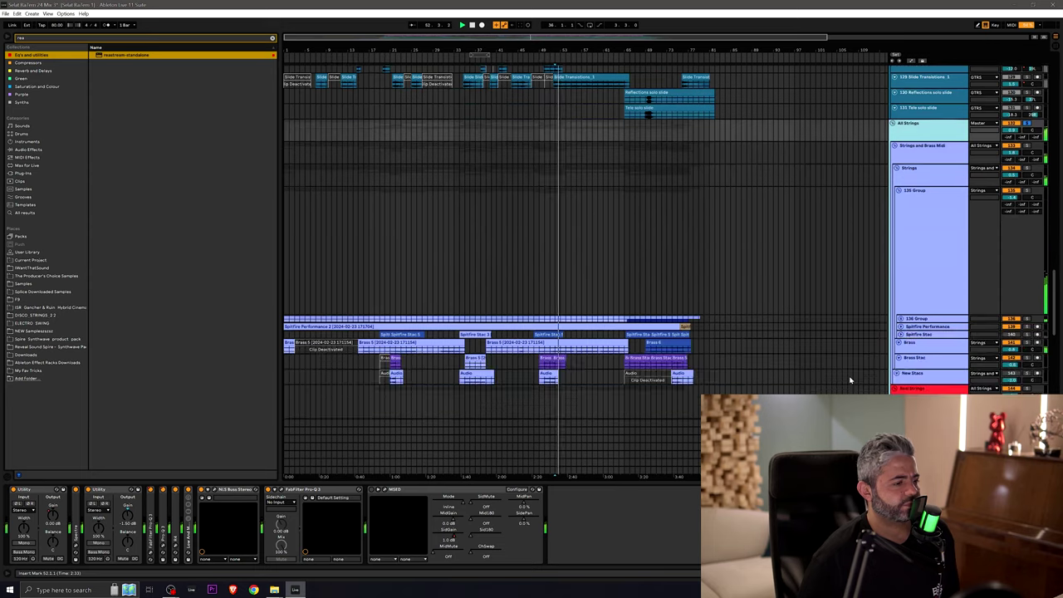
pyautogui.click(900, 201)
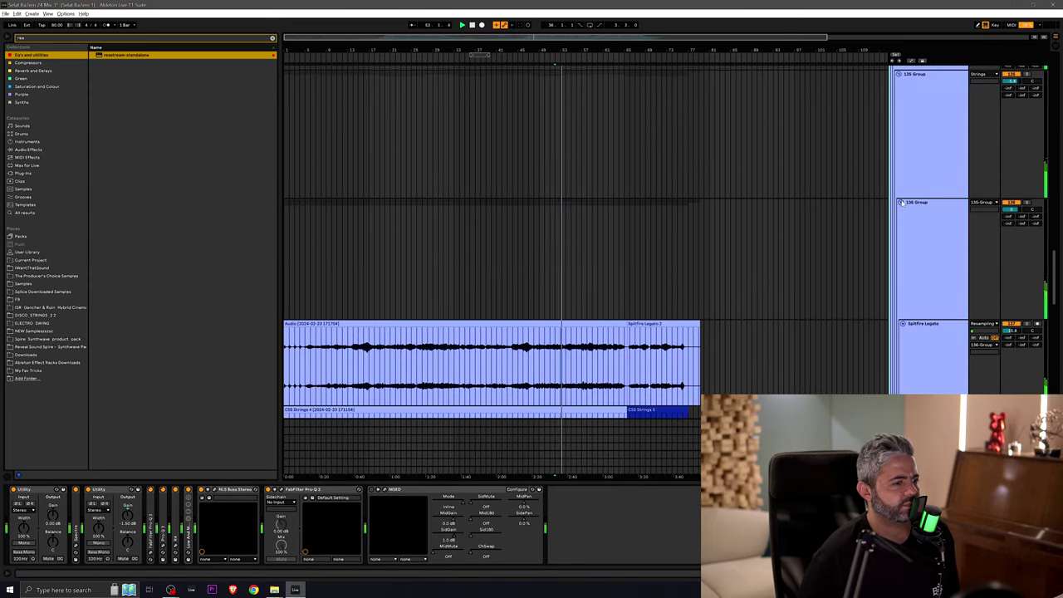
# Step: Make the All Strings group track taller and look through its subgroups down to the CSS Strings track
pyautogui.moveTo(1055, 277); pyautogui.dragTo(1056, 247)
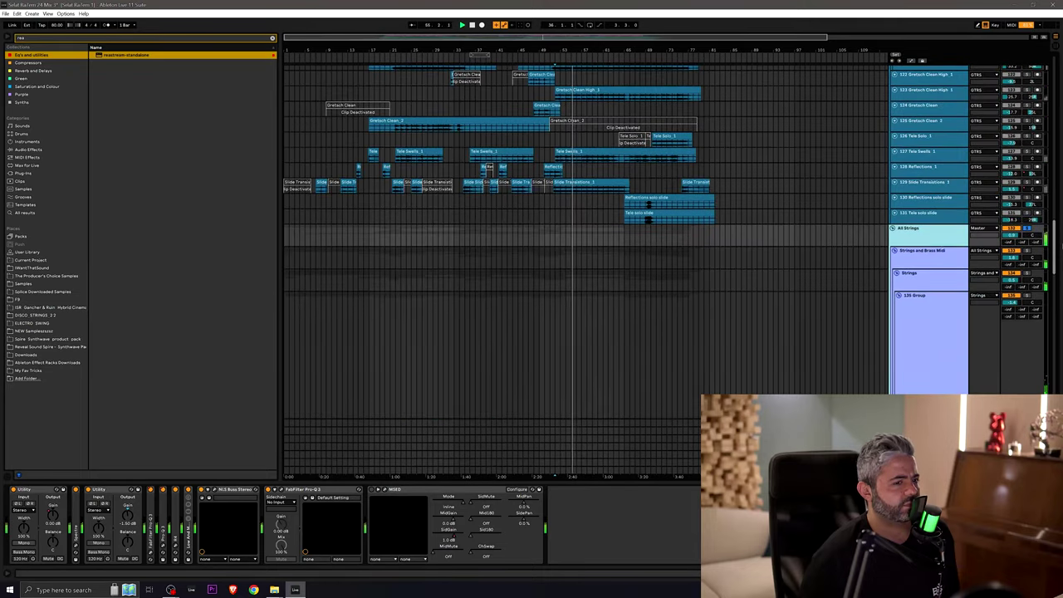
pyautogui.moveTo(929, 247); pyautogui.dragTo(912, 289)
pyautogui.scroll(-2, 927, 247)
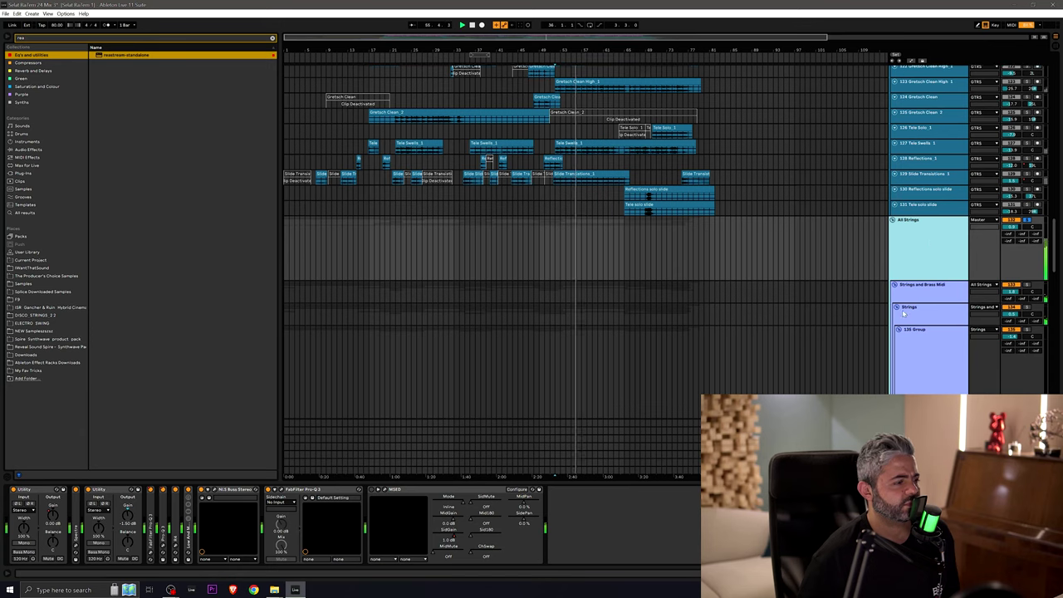
pyautogui.scroll(-2, 909, 260)
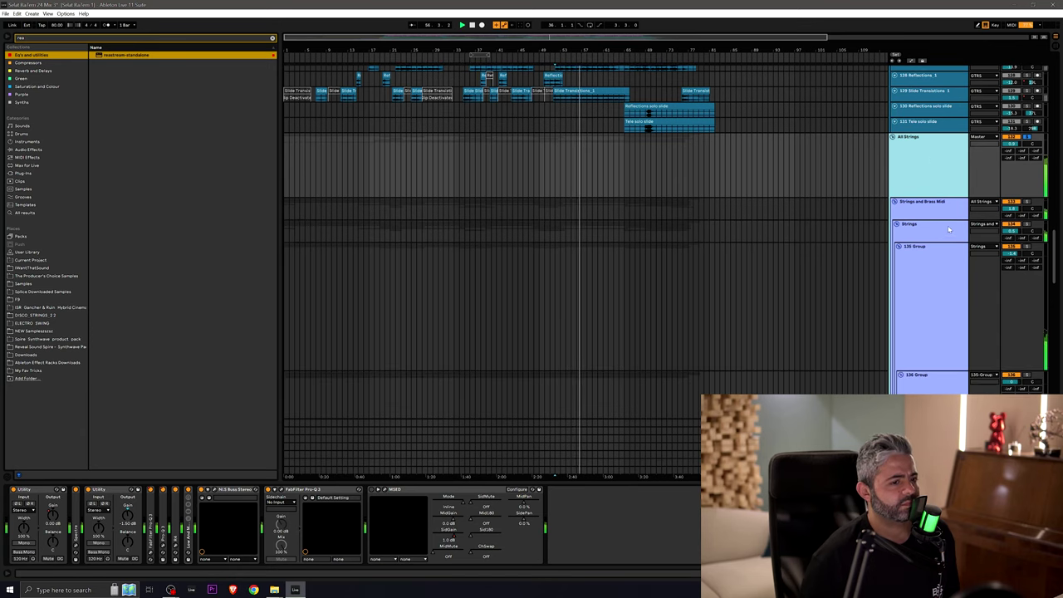
pyautogui.moveTo(1056, 261); pyautogui.dragTo(1059, 286)
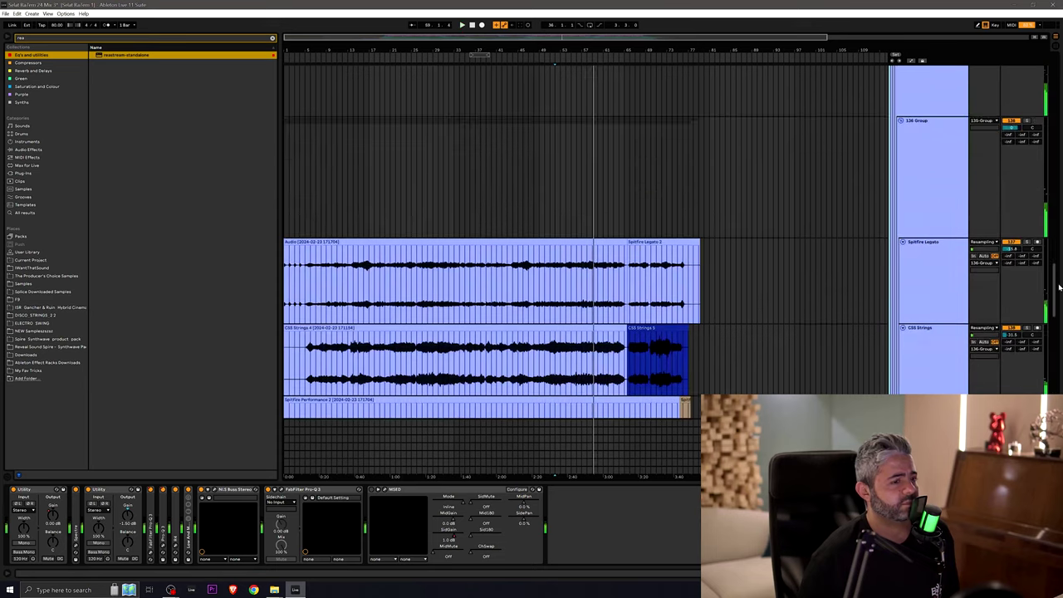
# Step: Stop playback, open the Spectre plug-in of the All Strings group, and play the group to hear it
pyautogui.press('space')
pyautogui.scroll(1, 928, 206)
pyautogui.scroll(4, 928, 206)
pyautogui.click(924, 108)
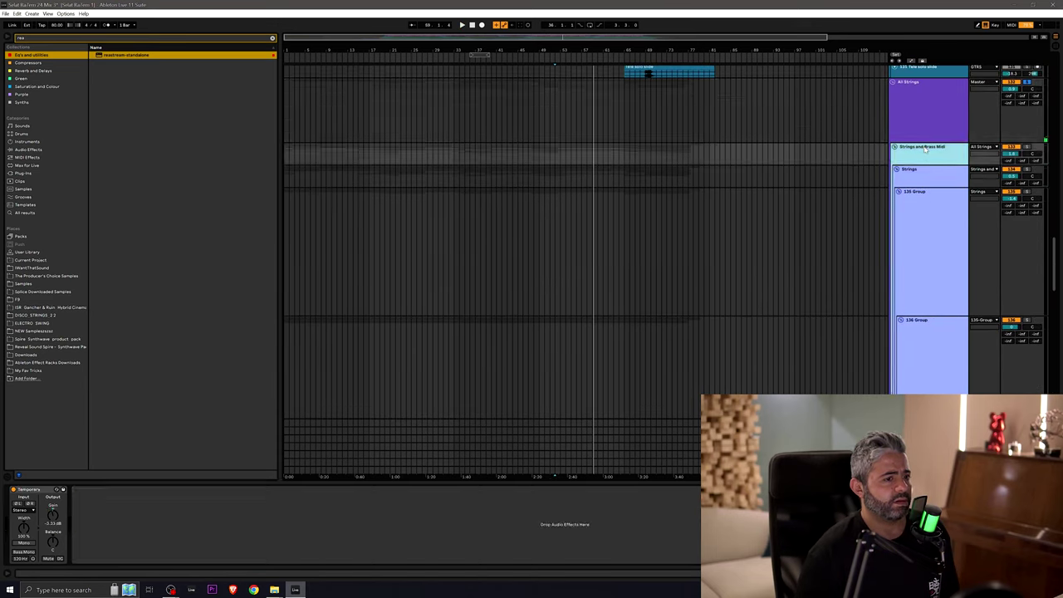
pyautogui.moveTo(460, 234); pyautogui.dragTo(373, 157)
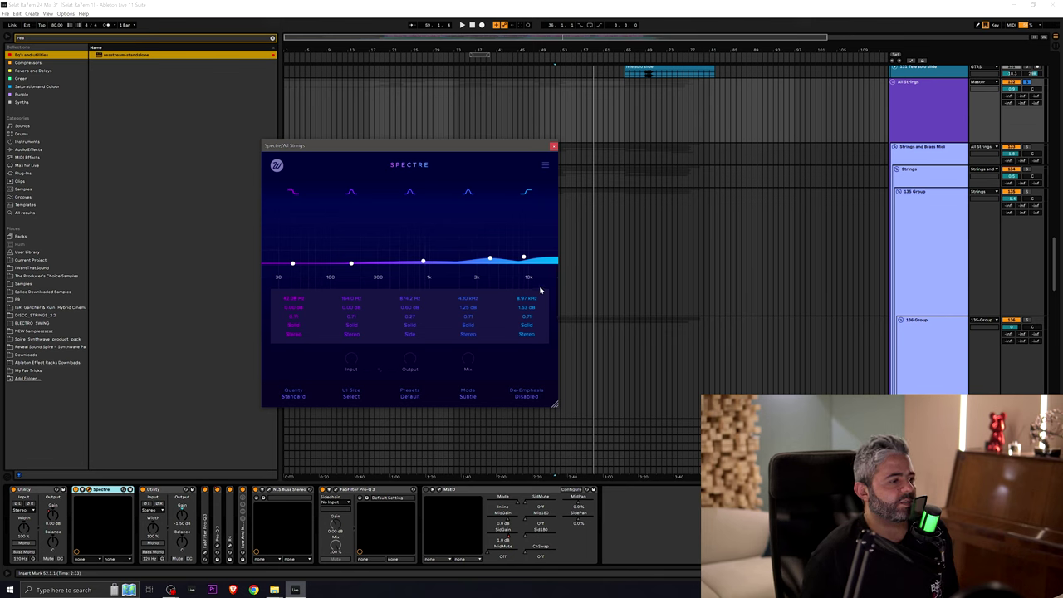
pyautogui.press('space')
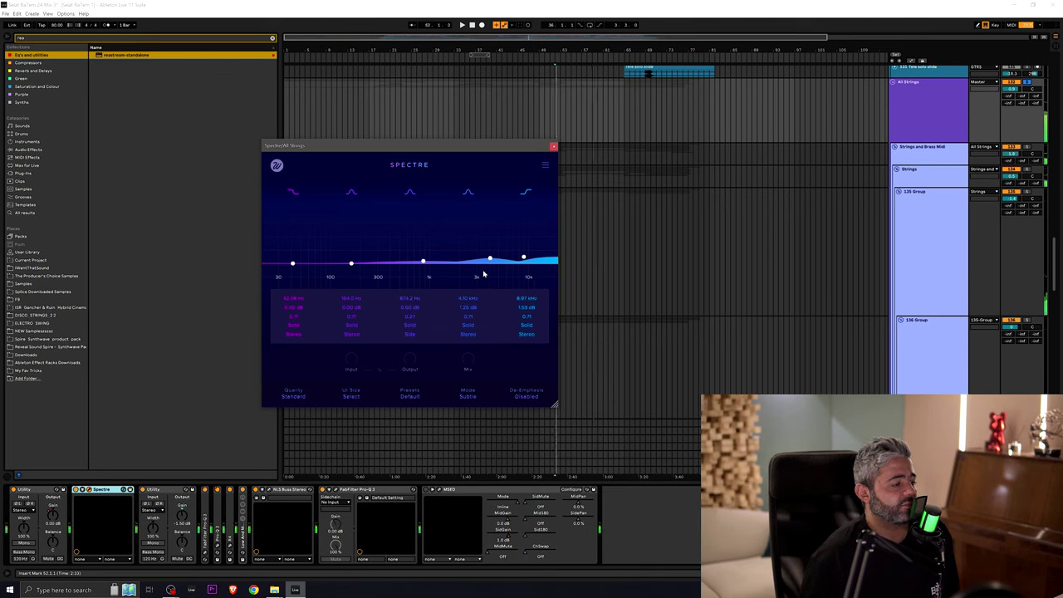
# Step: Examine the two Pro-Q 3 equalizers of the All Strings group, closing each window
pyautogui.doubleClick(207, 524)
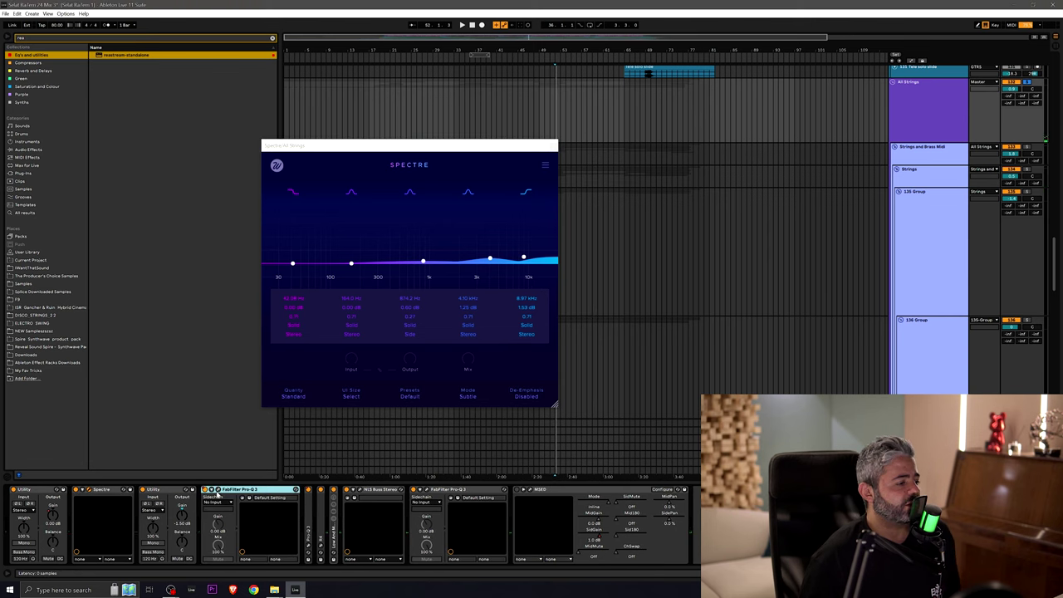
pyautogui.click(219, 490)
pyautogui.moveTo(404, 382)
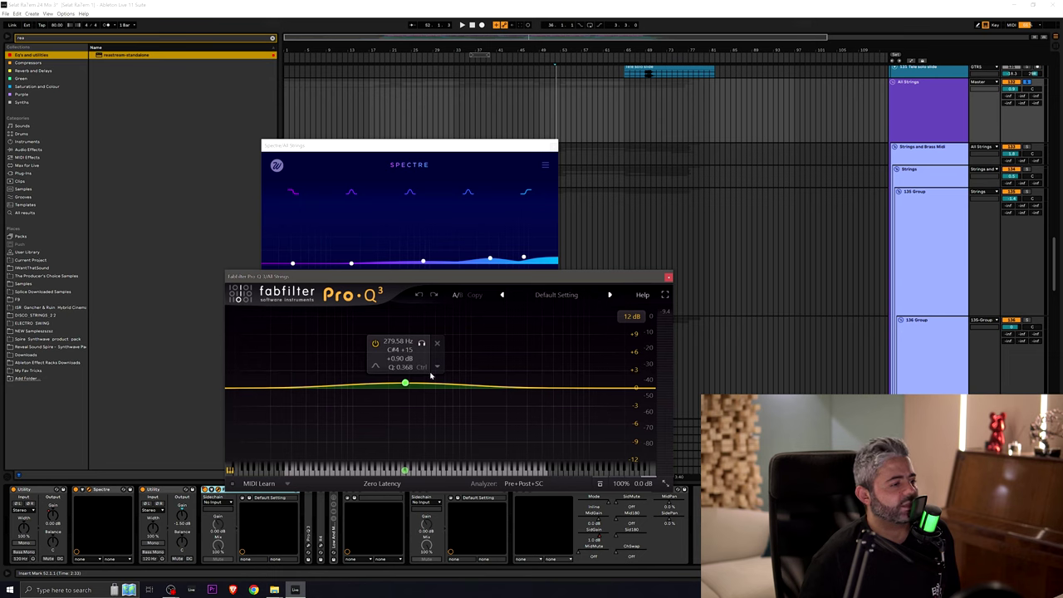
pyautogui.click(669, 277)
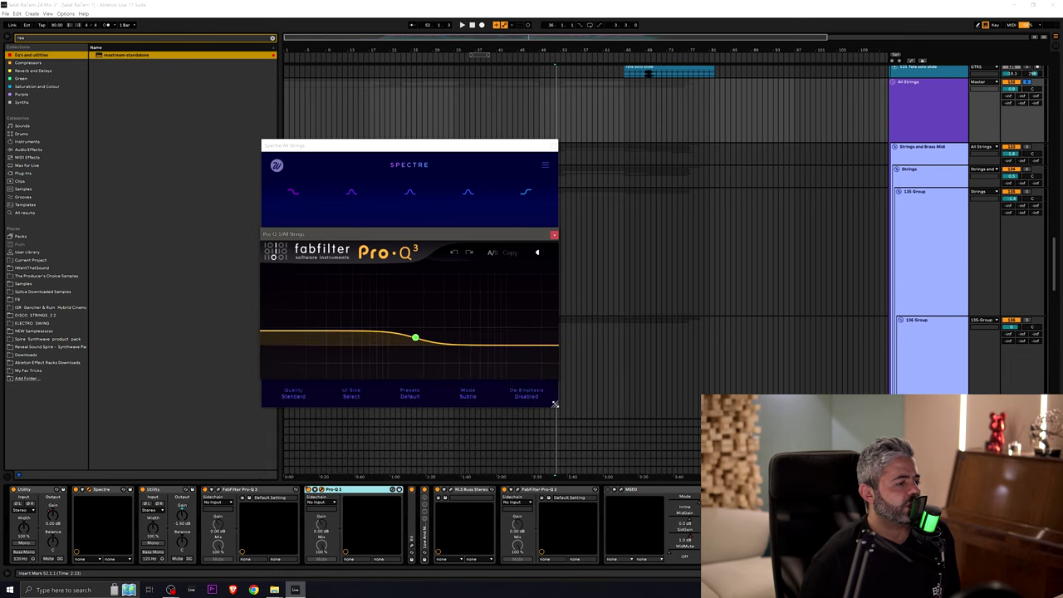
pyautogui.click(550, 389)
pyautogui.click(322, 490)
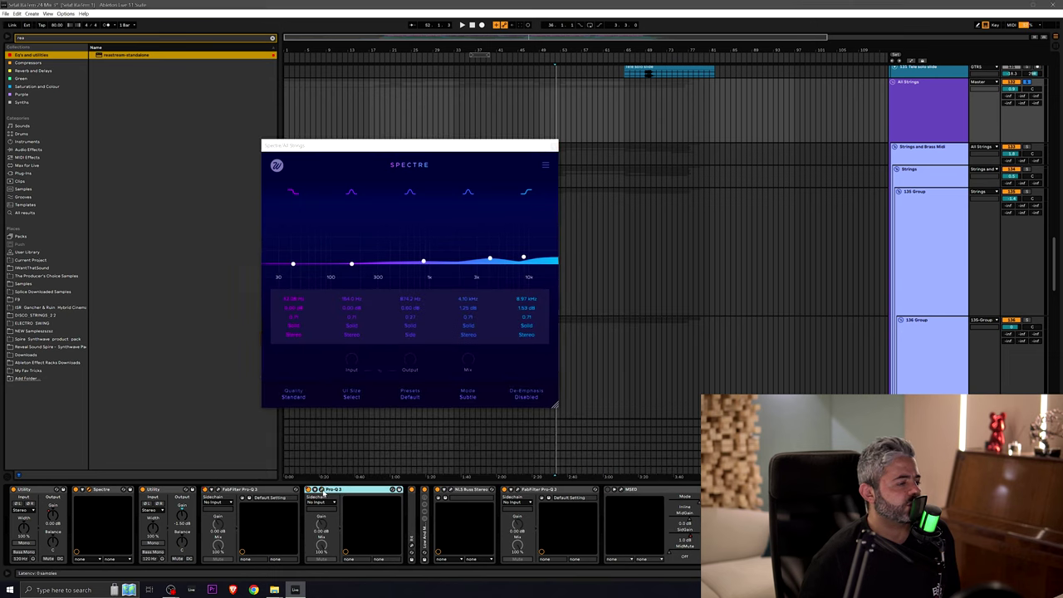
pyautogui.click(703, 235)
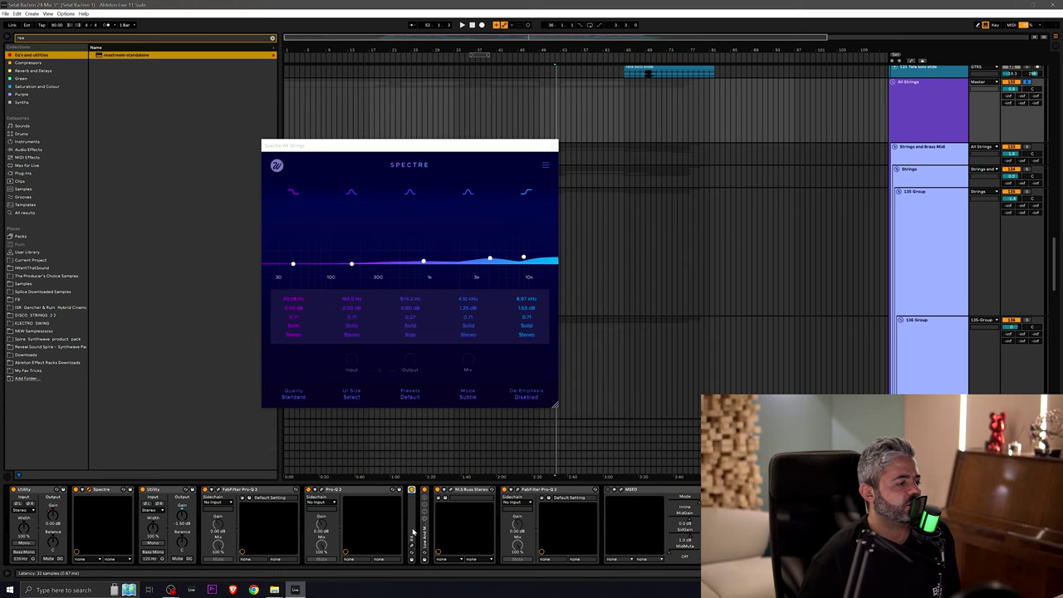
# Step: Audition the R4 reverb on the All Strings group and unfold its Low And Mid Drums rack
pyautogui.click(410, 490)
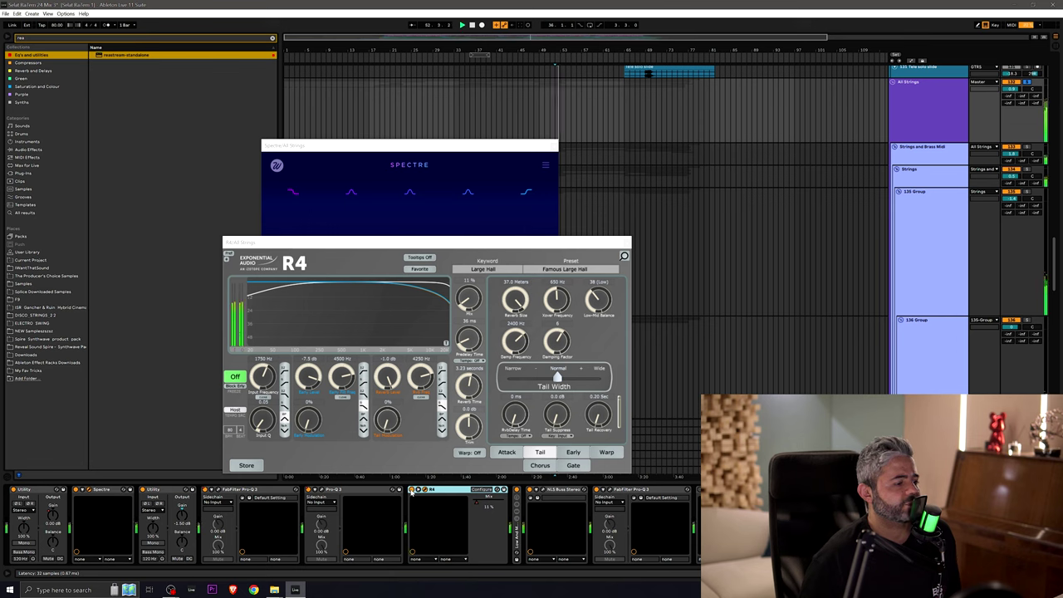
pyautogui.doubleClick(516, 538)
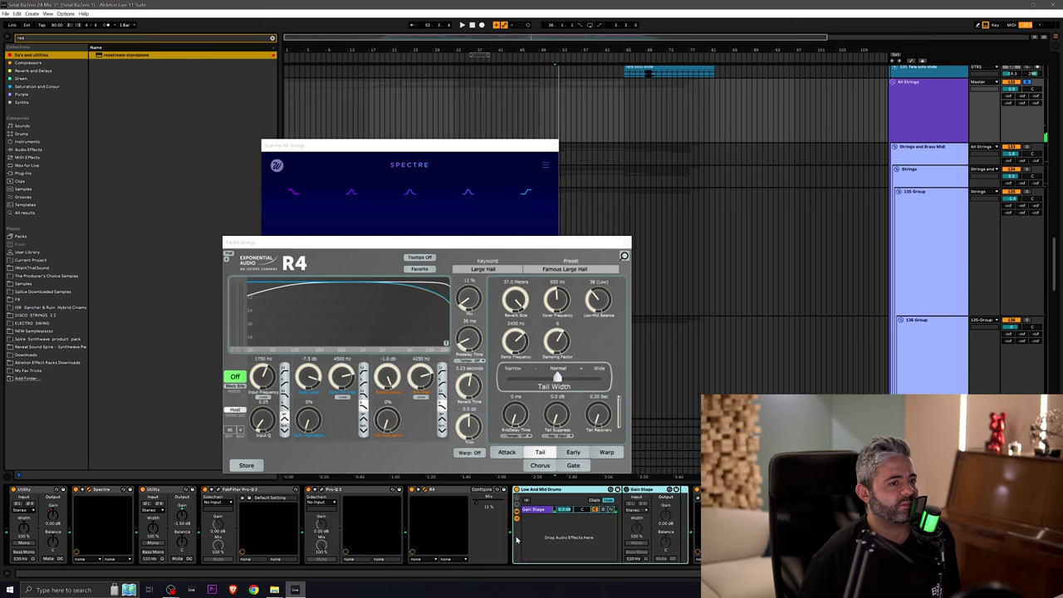
pyautogui.click(922, 130)
pyautogui.press('space')
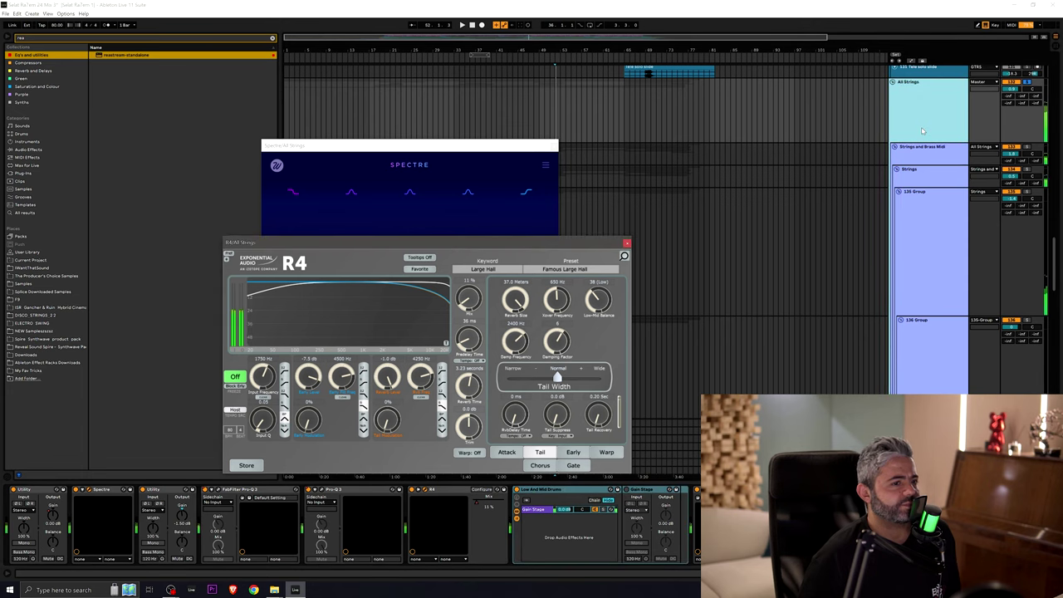
# Step: Move the R4 window around, close it, and play All Strings with the NLS Buss plug-in open
pyautogui.moveTo(357, 242); pyautogui.dragTo(353, 133)
pyautogui.moveTo(430, 131); pyautogui.dragTo(459, 241)
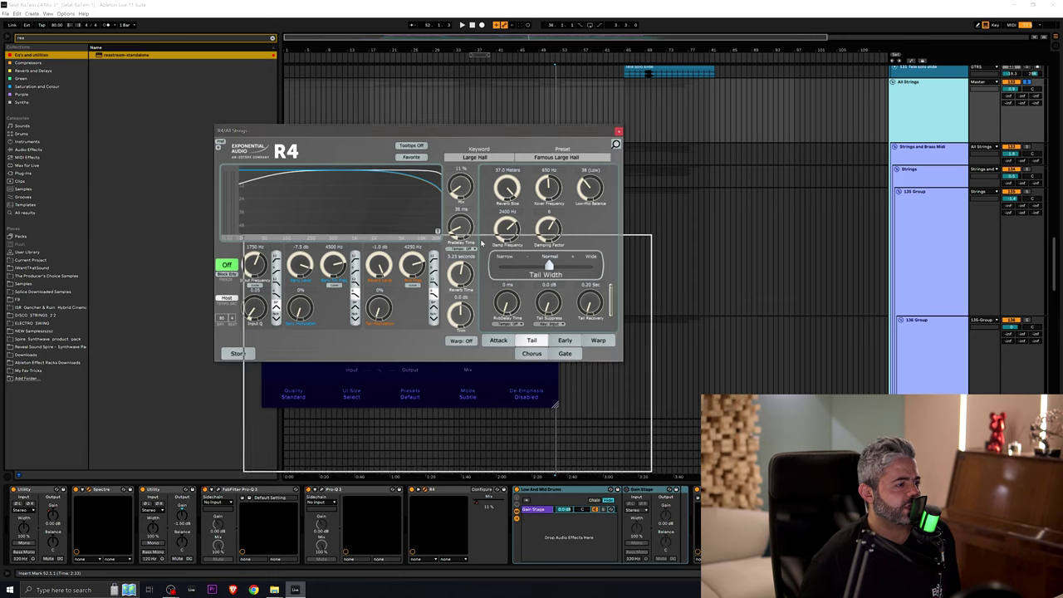
pyautogui.click(647, 242)
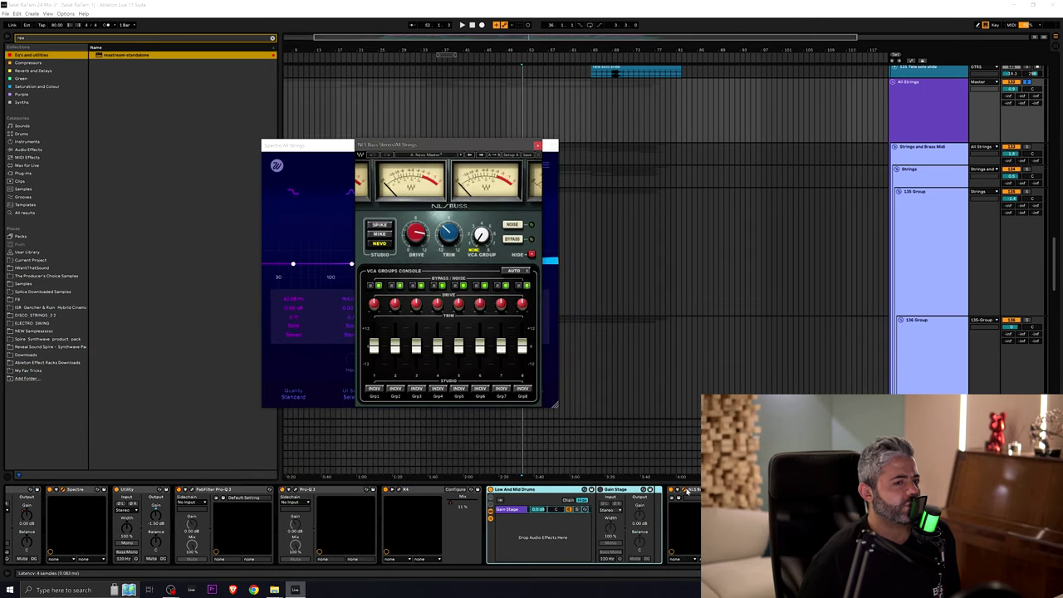
pyautogui.press('space')
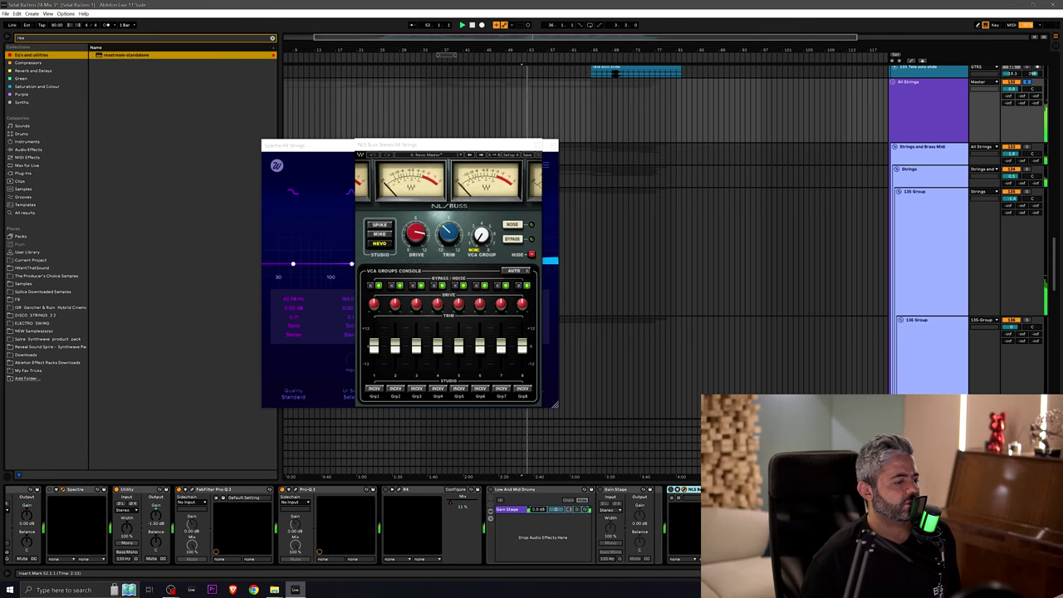
# Step: Play the soloed Strings group and unfold all its collapsed devices from Saturn 2 to the last FabFilter Pro-Q
pyautogui.press('space')
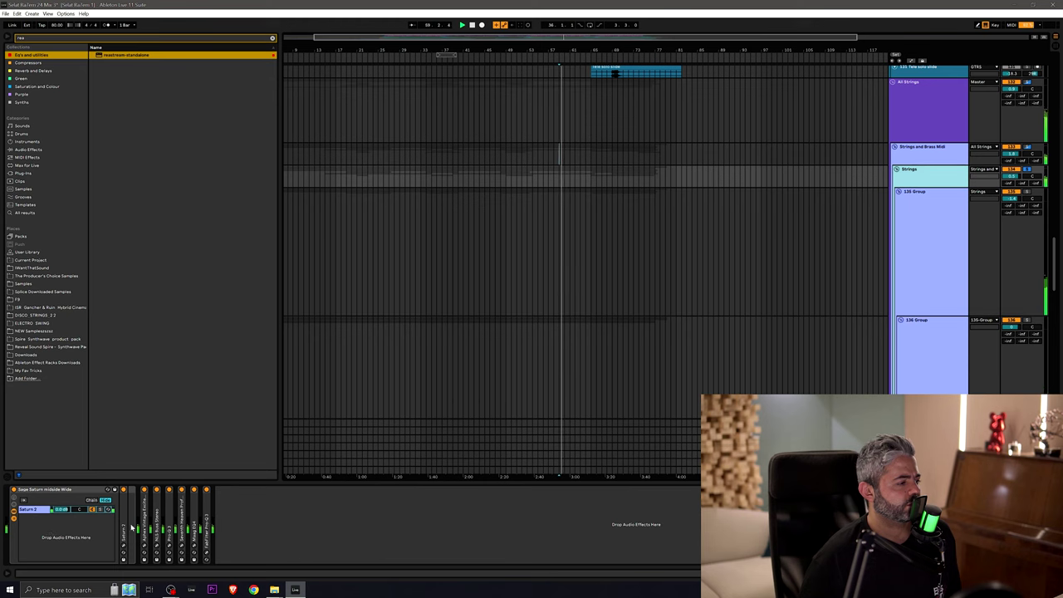
pyautogui.doubleClick(125, 528)
pyautogui.doubleClick(237, 527)
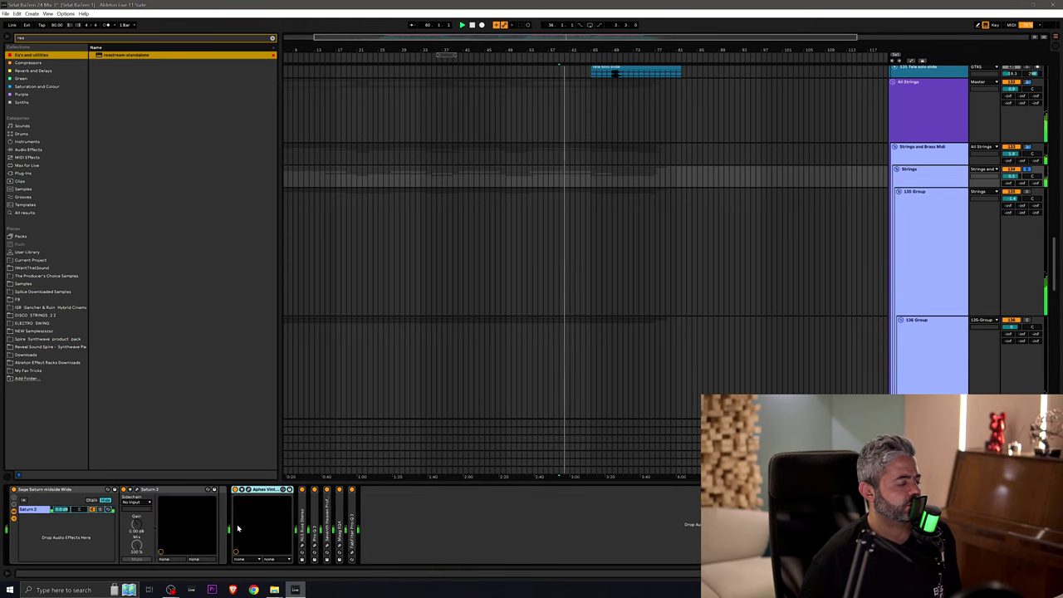
pyautogui.doubleClick(303, 523)
pyautogui.doubleClick(369, 523)
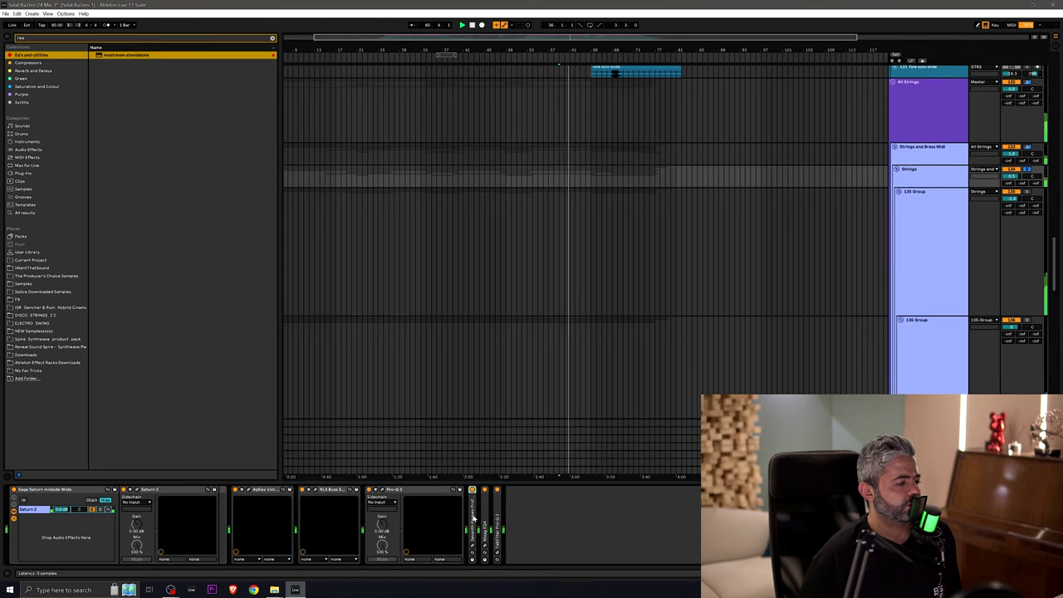
pyautogui.doubleClick(473, 516)
pyautogui.doubleClick(540, 510)
pyautogui.doubleClick(606, 517)
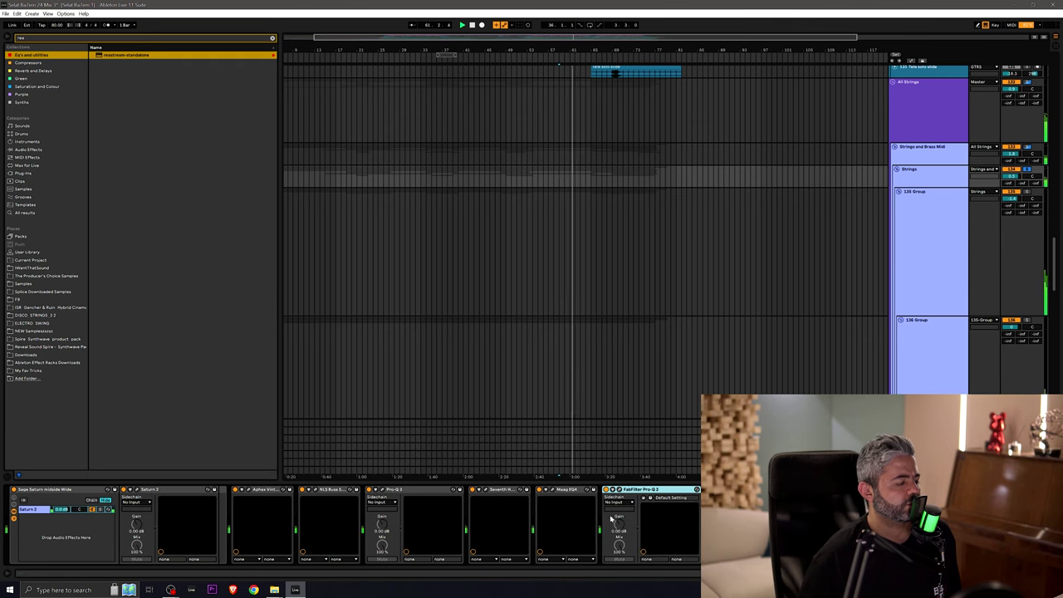
# Step: Set the playback start to bar 39, open the Strings group's Saturn 2, and play from there
pyautogui.click(932, 172)
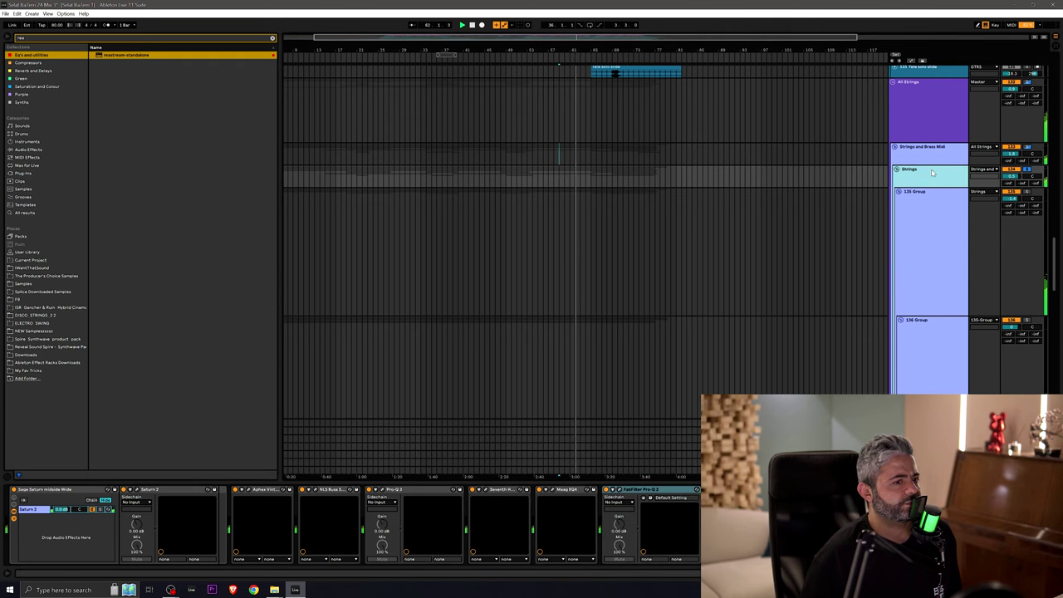
pyautogui.scroll(-5, 789, 298)
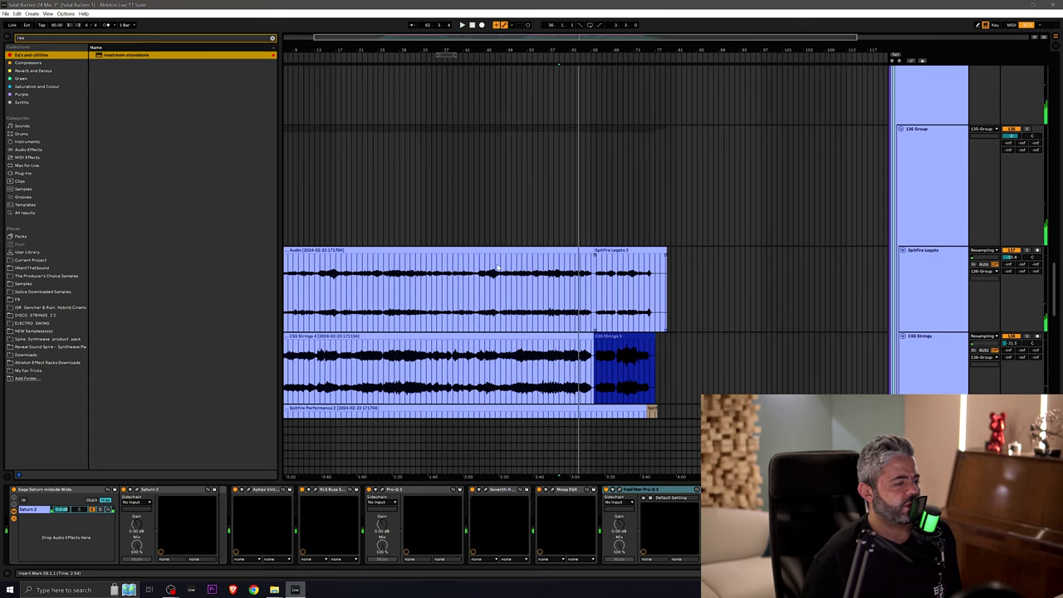
pyautogui.click(854, 225)
pyautogui.scroll(4, 792, 324)
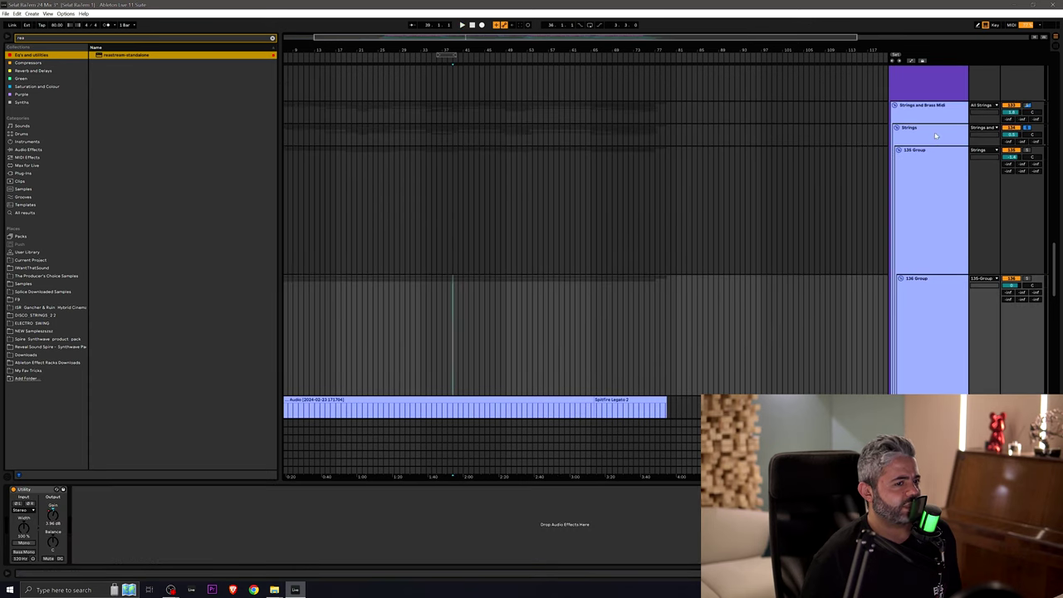
pyautogui.click(935, 135)
pyautogui.click(138, 490)
pyautogui.press('space')
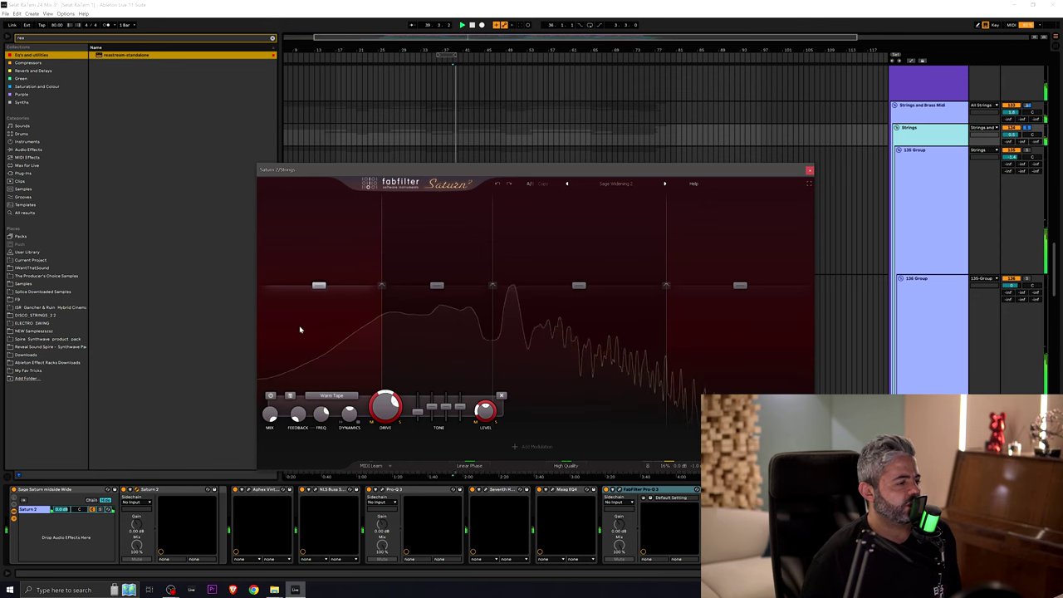
# Step: Examine the frequency bands of Saturn 2, close its window, and bypass the device to compare the sound
pyautogui.click(459, 344)
pyautogui.click(533, 338)
pyautogui.click(671, 327)
pyautogui.click(358, 335)
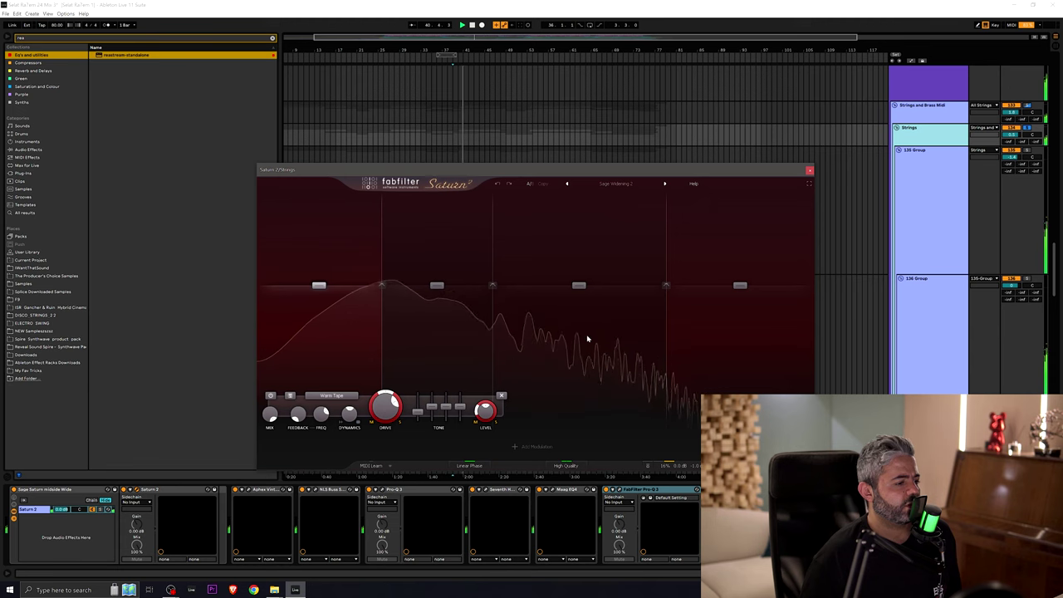
pyautogui.click(810, 171)
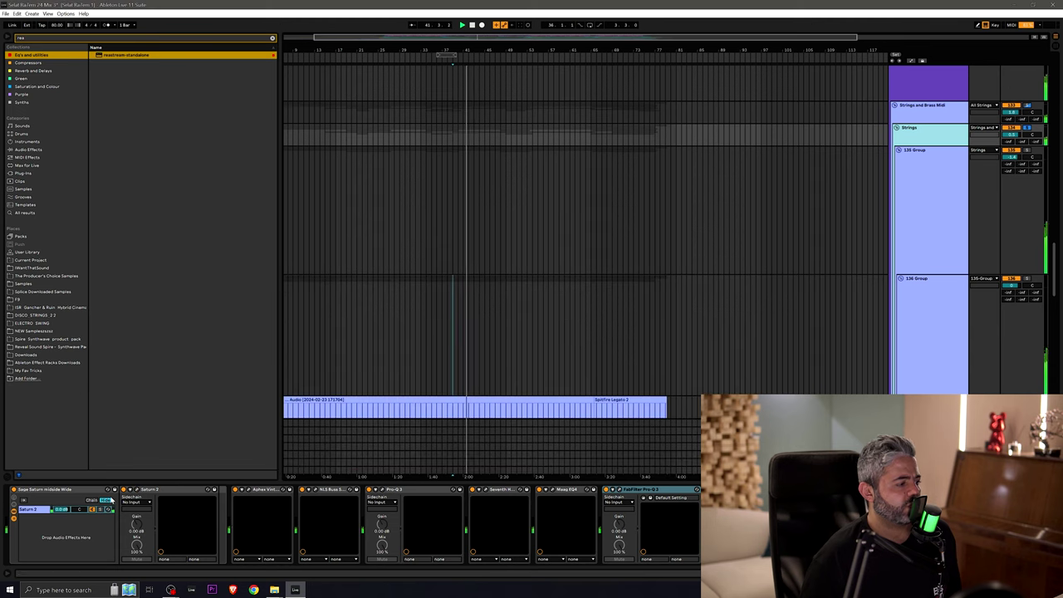
pyautogui.click(124, 490)
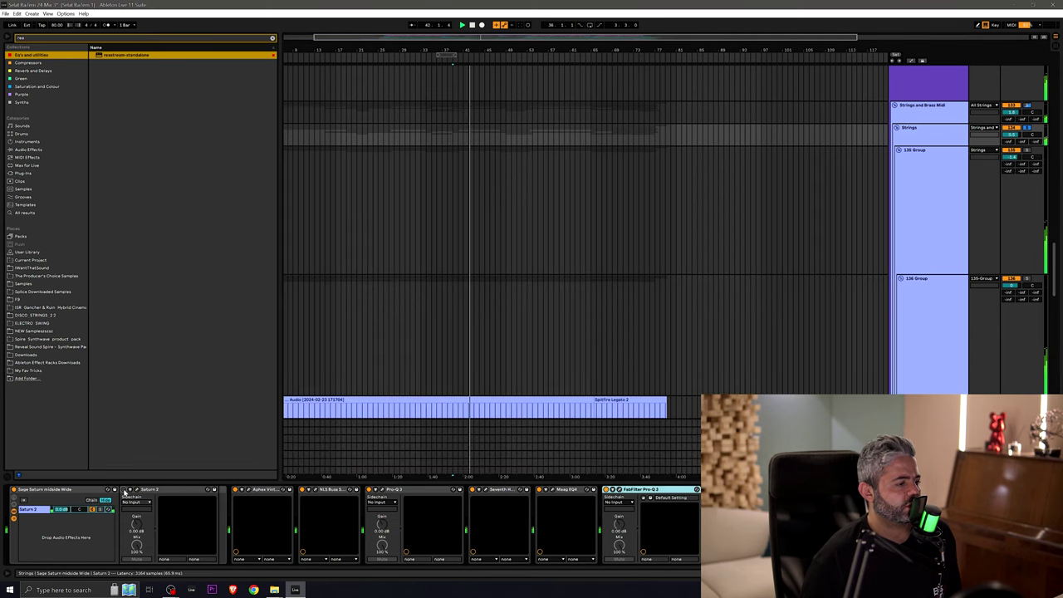
# Step: Open the Aphex Vintage Exciter of the Strings group and compare the playback with the device bypassed
pyautogui.click(249, 490)
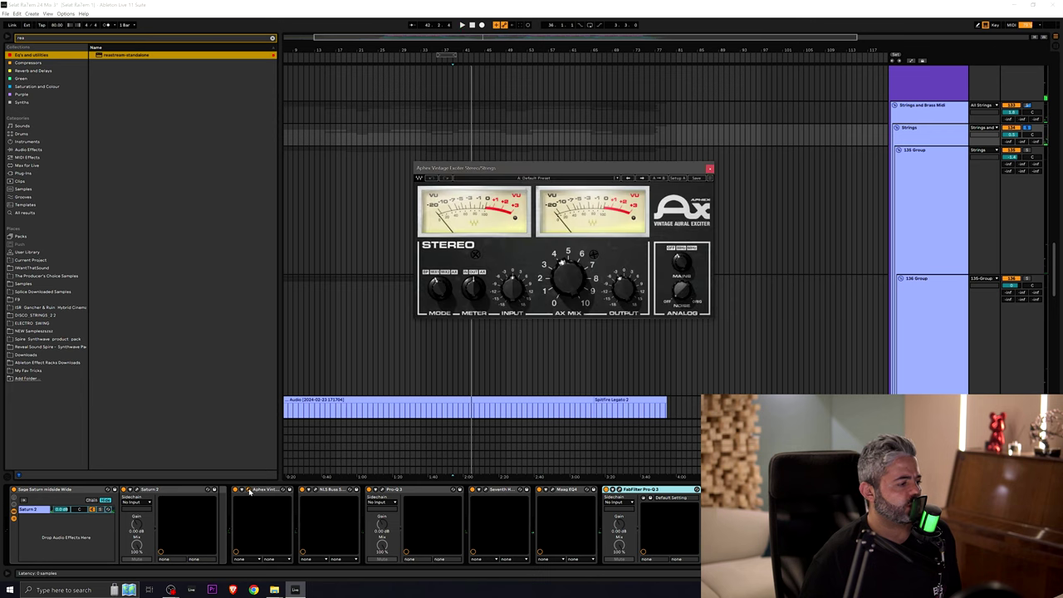
pyautogui.press('space')
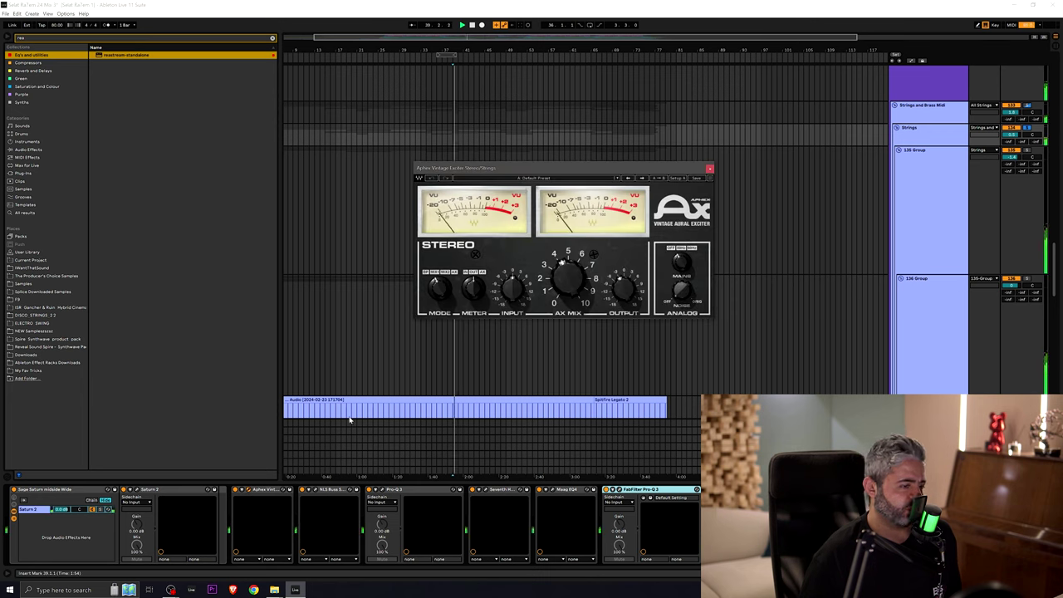
pyautogui.click(235, 490)
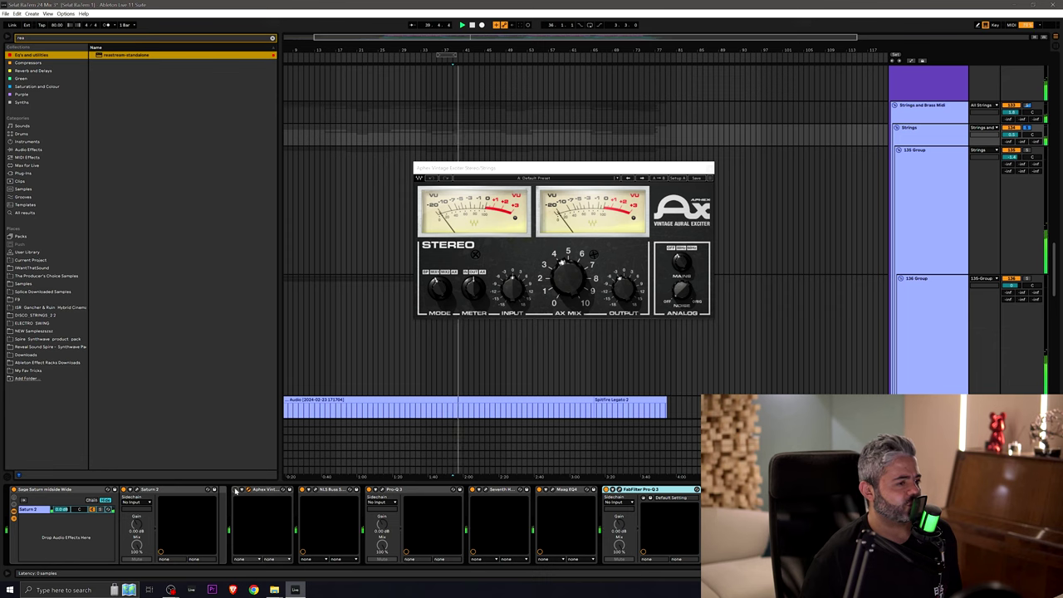
# Step: Check the NLS Buss and Pro-Q 3 settings of the Strings group, closing each window
pyautogui.click(316, 490)
pyautogui.click(315, 491)
pyautogui.click(382, 491)
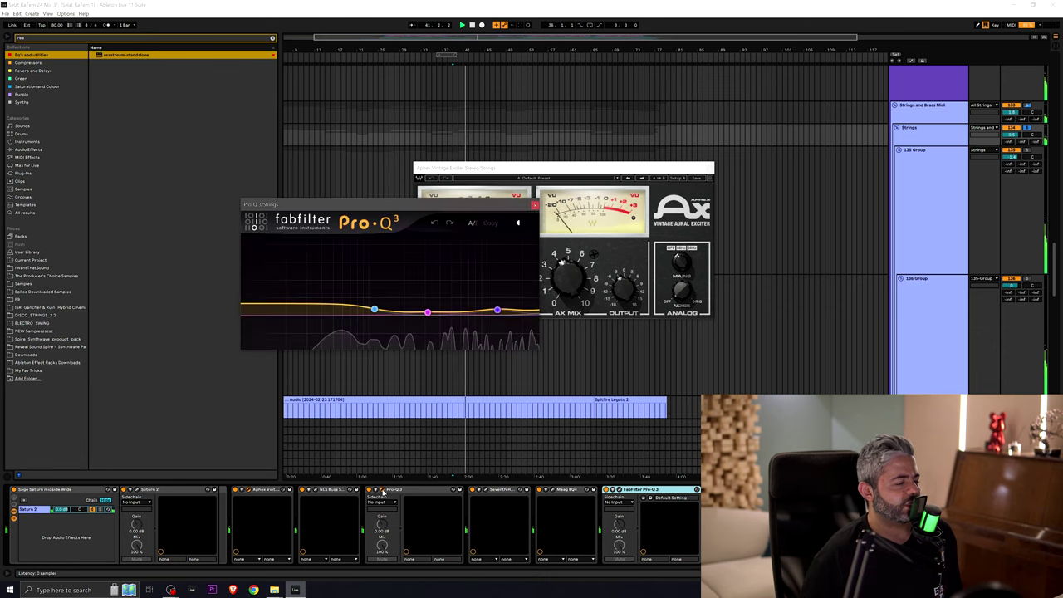
pyautogui.click(382, 491)
# Step: Compare the Strings group with Seventh Heaven on and off, check the Maag EQ4, and close the open plug-in windows
pyautogui.click(485, 491)
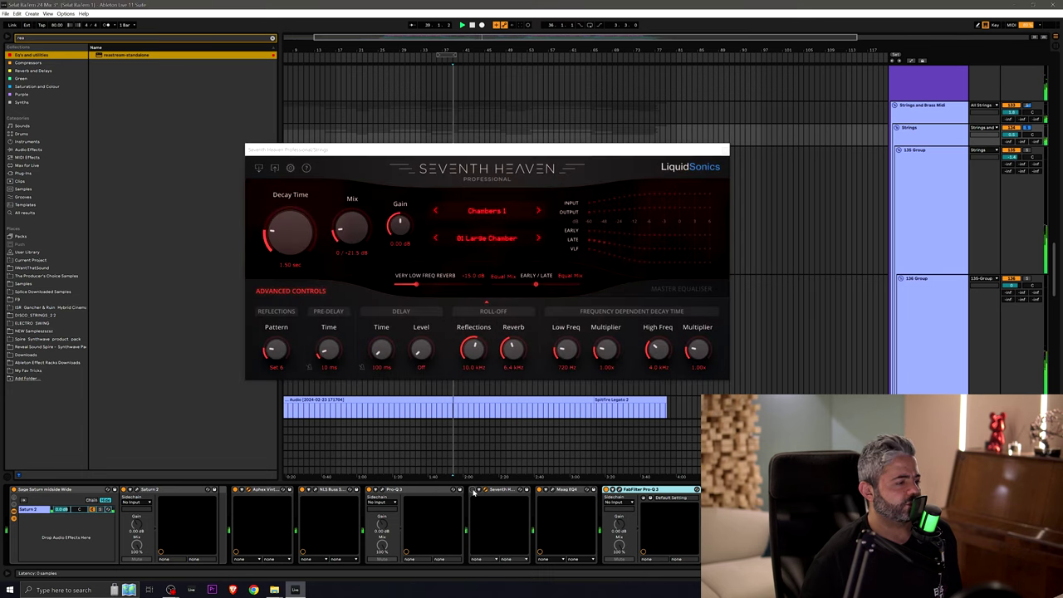
pyautogui.click(473, 491)
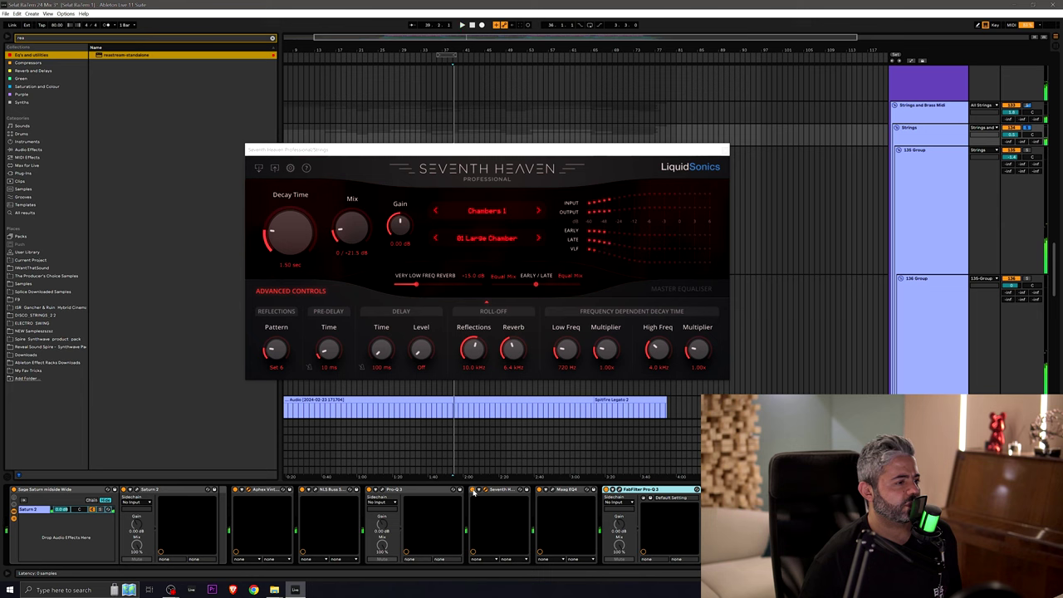
pyautogui.click(555, 493)
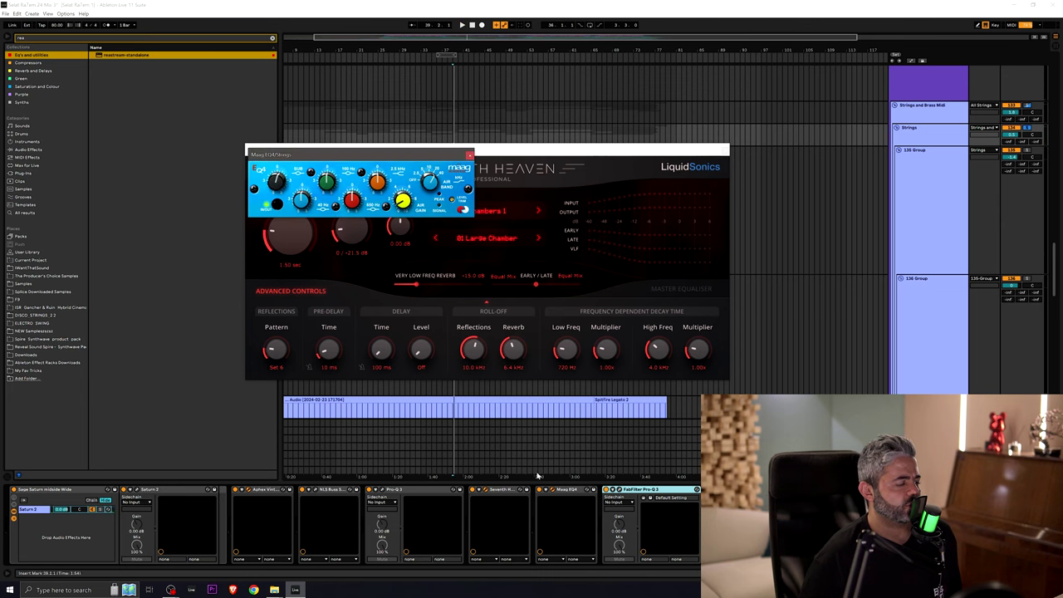
pyautogui.click(469, 154)
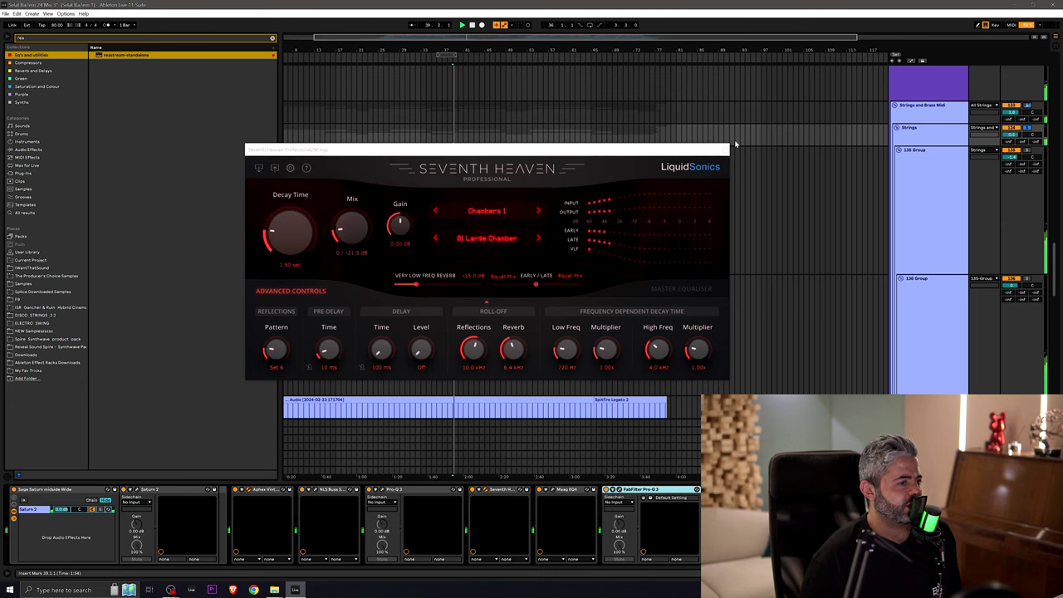
pyautogui.click(723, 150)
pyautogui.click(558, 492)
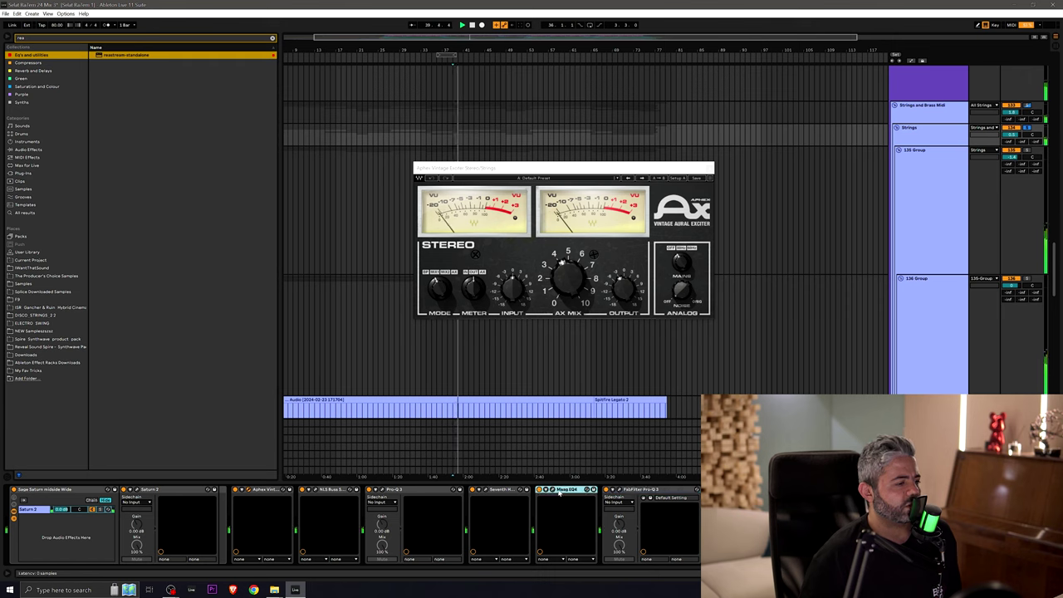
pyautogui.click(607, 490)
pyautogui.click(708, 169)
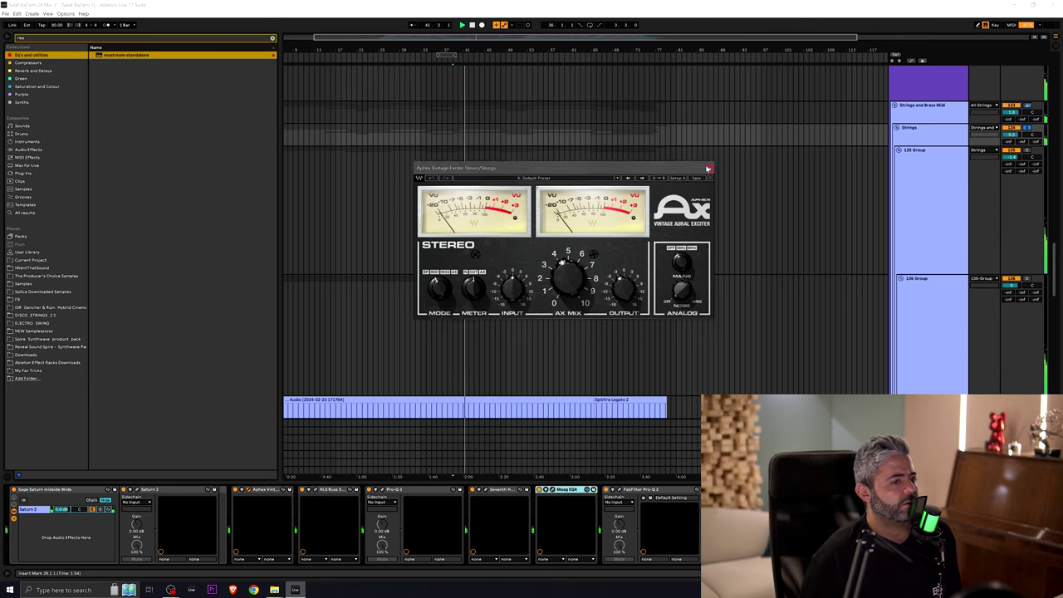
# Step: Unsolo the Strings group, play the soloed Real Strings group, and select its Legato Real strings subgroup
pyautogui.press('space')
pyautogui.click(1027, 129)
pyautogui.click(934, 208)
pyautogui.scroll(-10, 926, 266)
pyautogui.click(919, 313)
pyautogui.press('space')
pyautogui.scroll(-3, 912, 320)
pyautogui.click(910, 310)
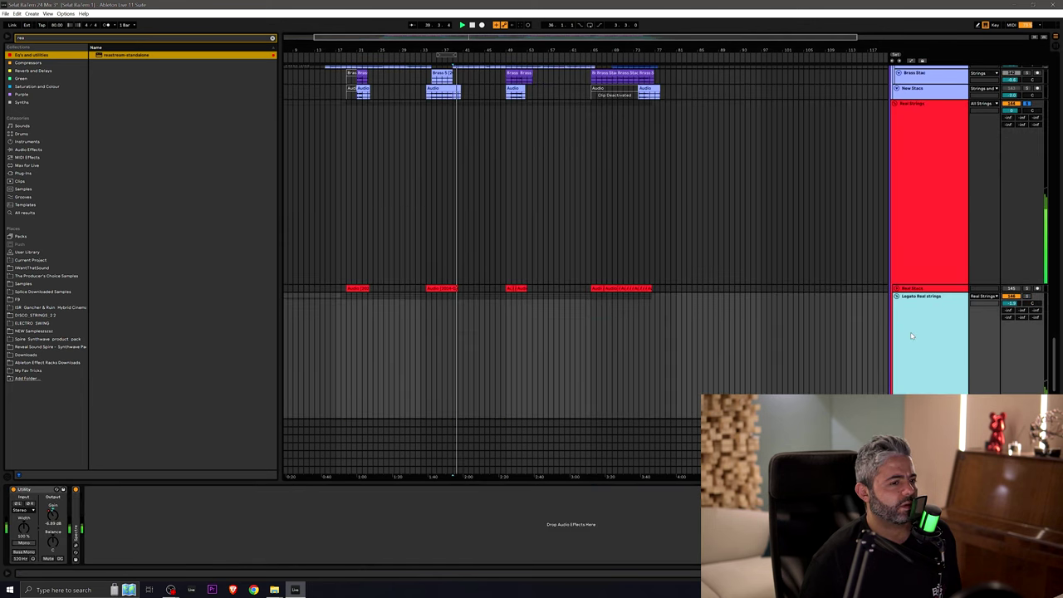
# Step: Go through the tracks inside Legato Real strings, selecting Strings only and Strings only Full take to view their devices
pyautogui.scroll(-5, 913, 319)
pyautogui.click(915, 325)
pyautogui.click(916, 374)
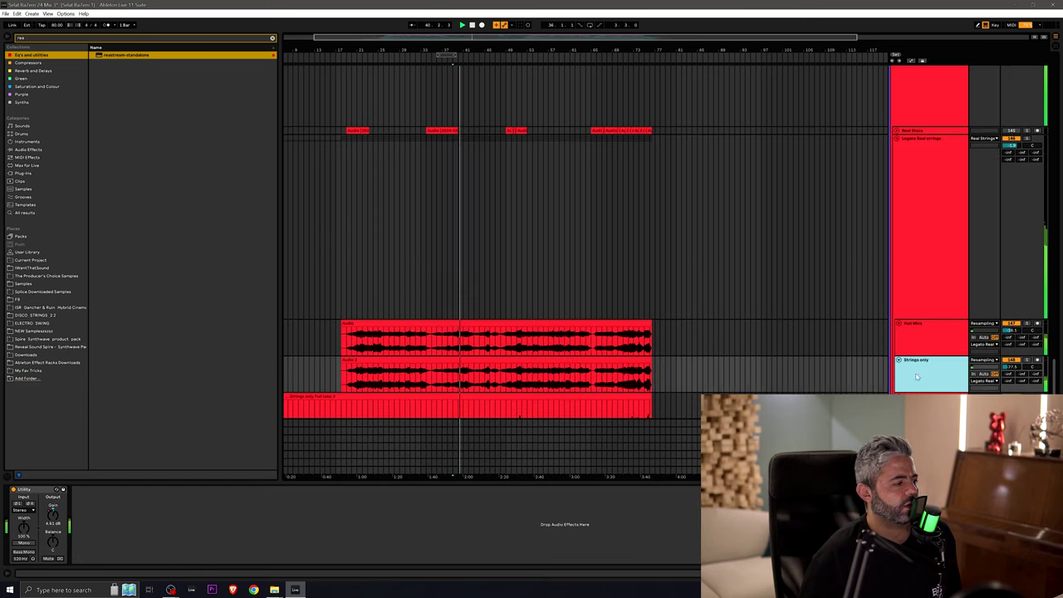
pyautogui.scroll(-2, 919, 374)
pyautogui.click(922, 376)
pyautogui.scroll(-3, 921, 377)
pyautogui.scroll(-2, 922, 376)
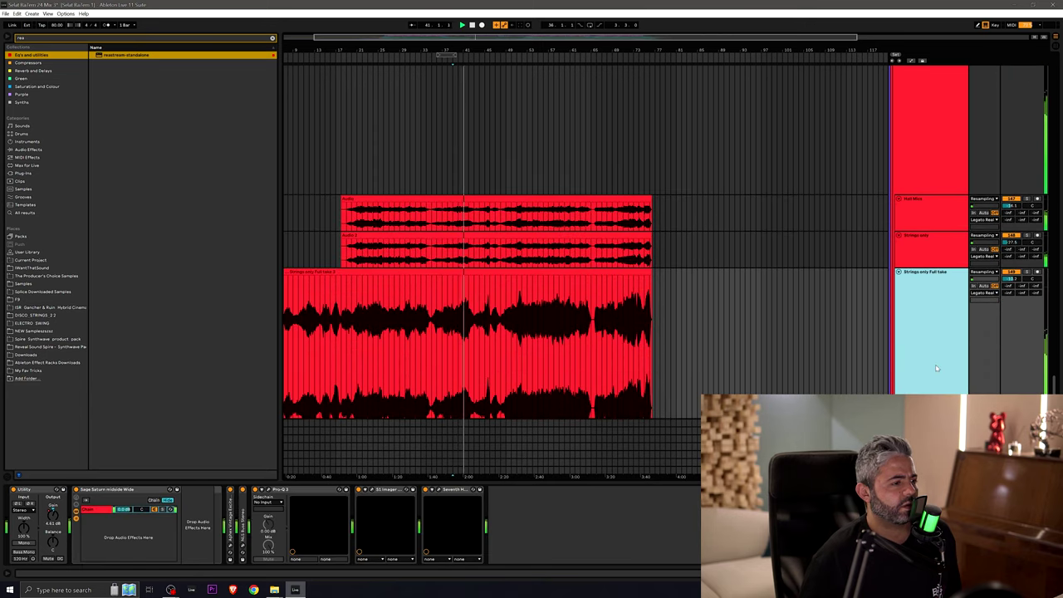
# Step: Solo the Strings only Full take track and switch off its Sage Saturn midside Wide rack
pyautogui.scroll(-3, 938, 367)
pyautogui.click(1026, 220)
pyautogui.click(920, 242)
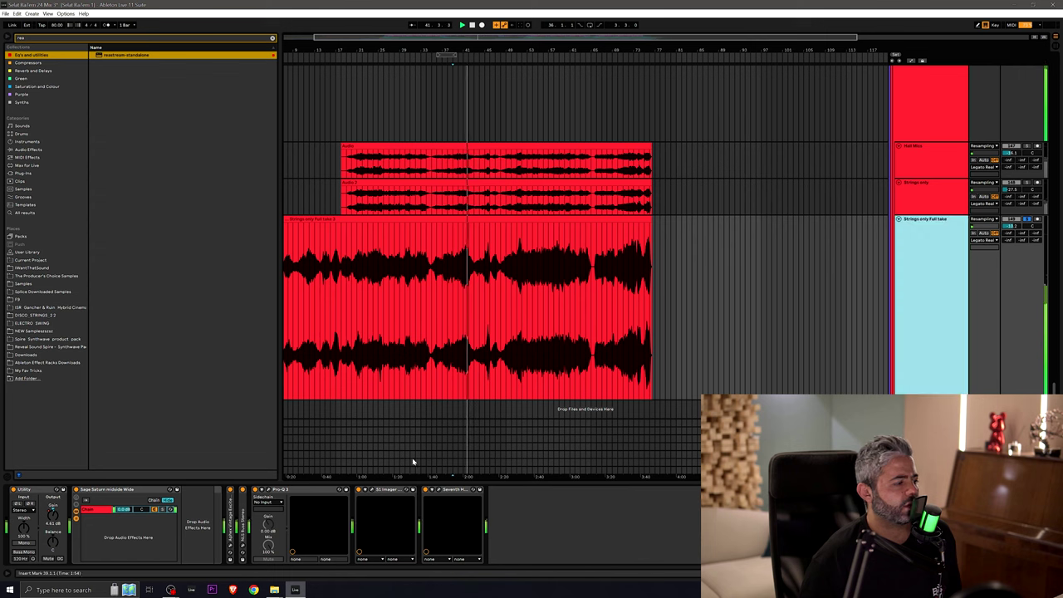
pyautogui.click(76, 490)
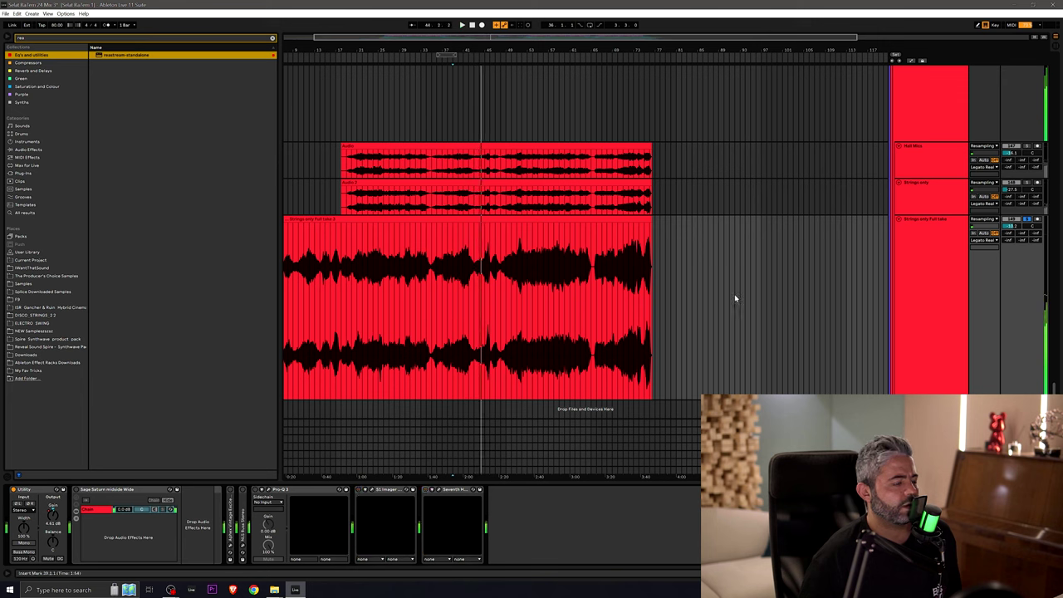
# Step: Set the playback start to bar 52 and toggle the Sage Saturn midside Wide rack on and back off
pyautogui.click(521, 282)
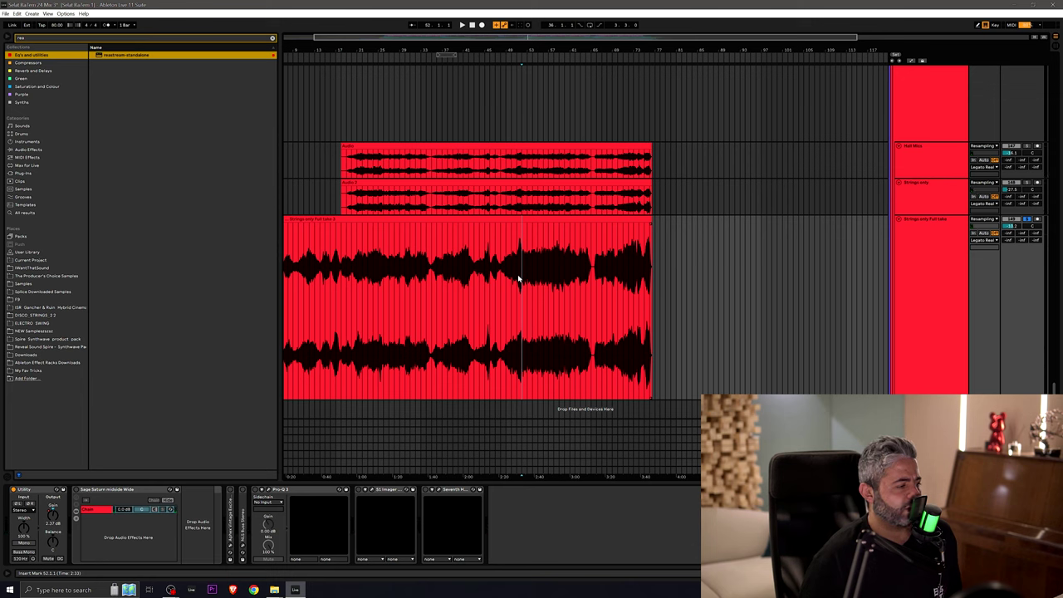
pyautogui.click(86, 497)
pyautogui.click(94, 507)
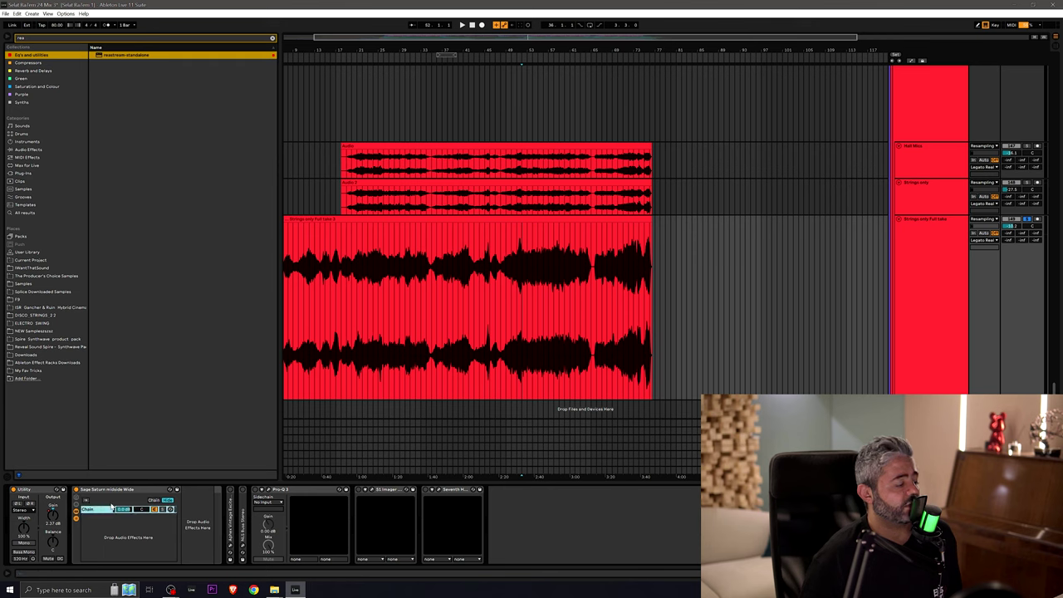
pyautogui.click(126, 511)
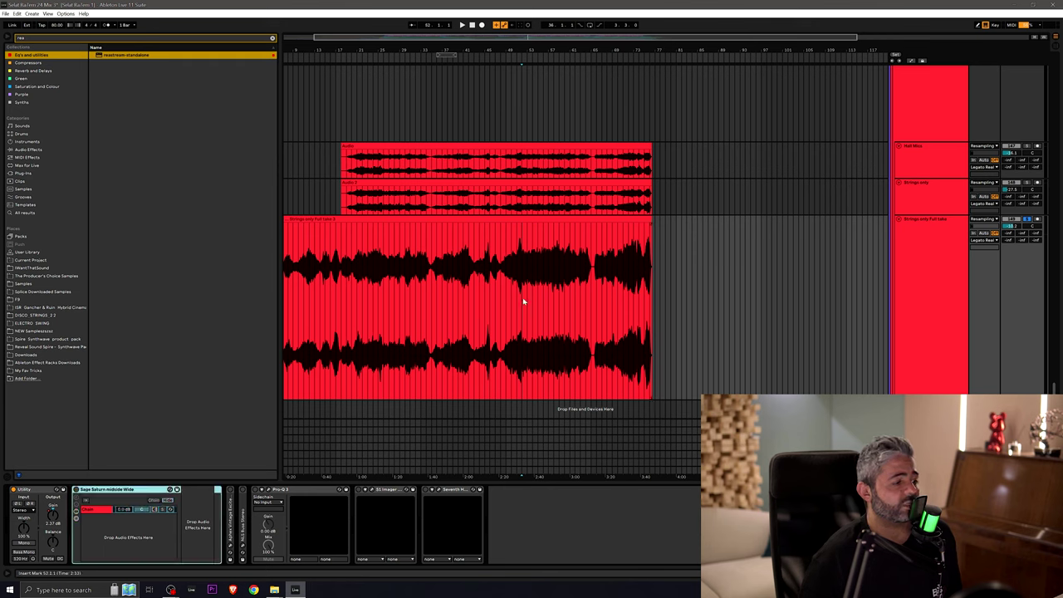
pyautogui.click(521, 307)
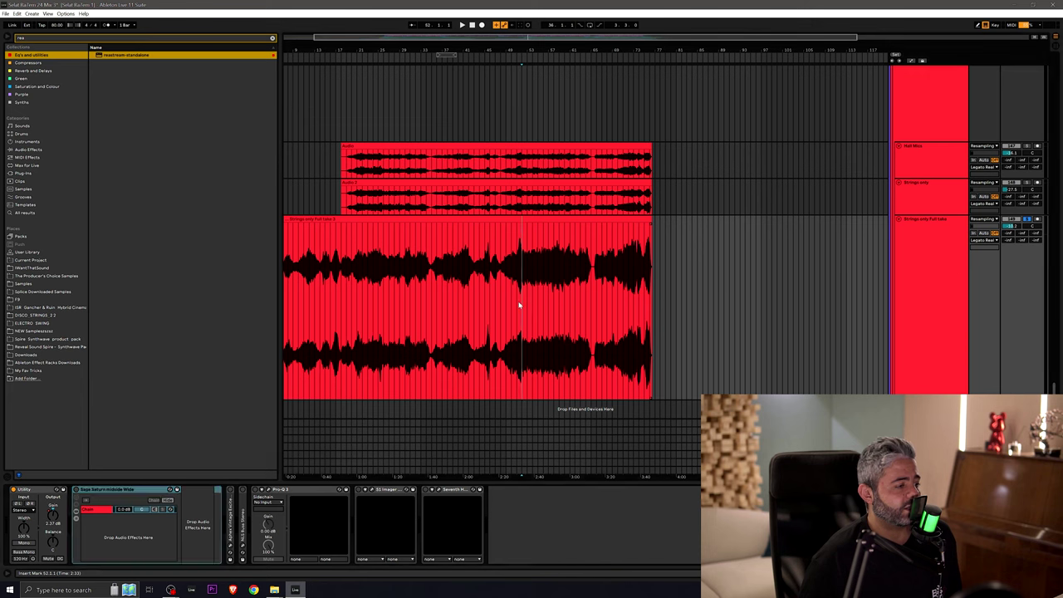
# Step: Expand the Aphex Vintage Exciter and NLS Buss on Strings only Full take and check their windows during playback
pyautogui.doubleClick(230, 491)
pyautogui.click(230, 490)
pyautogui.press('space')
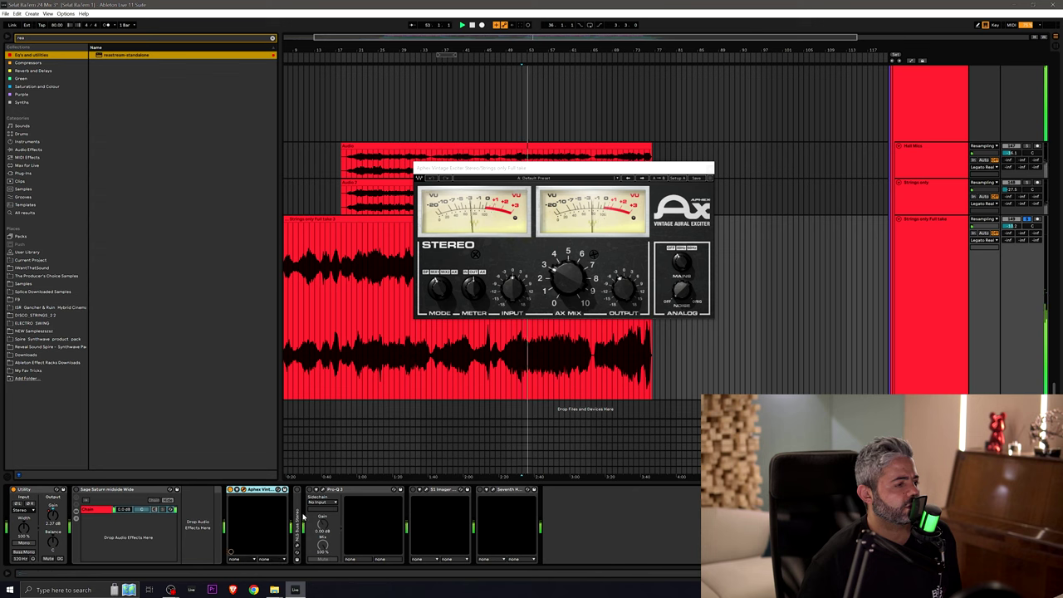
pyautogui.doubleClick(297, 498)
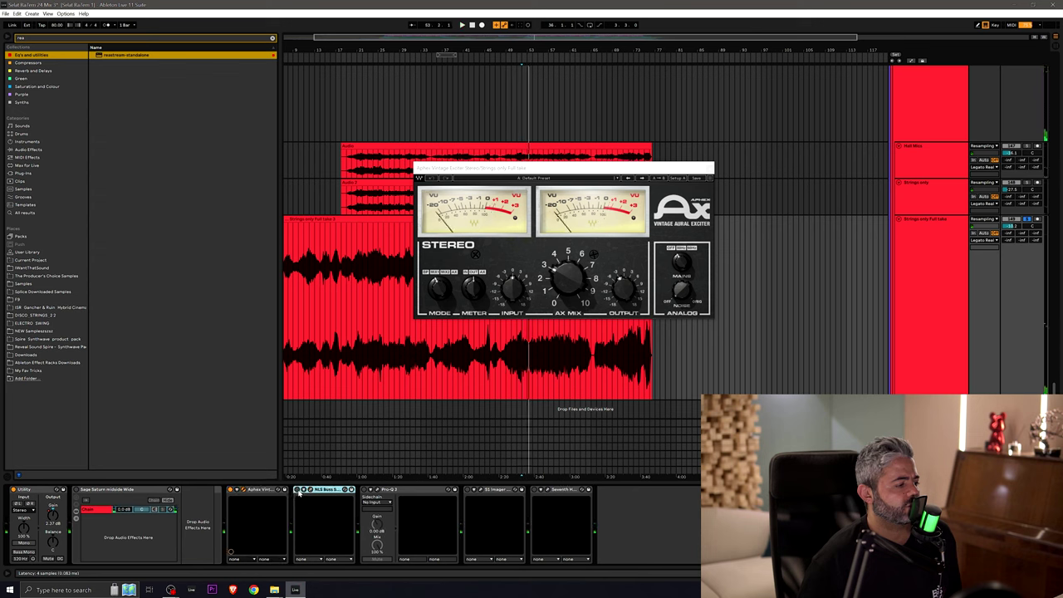
pyautogui.click(303, 490)
pyautogui.click(296, 490)
pyautogui.press('space')
# Step: Check the Pro-Q 3 curve and the S1 Stereo Imager settings of Strings only Full take while it plays
pyautogui.click(363, 490)
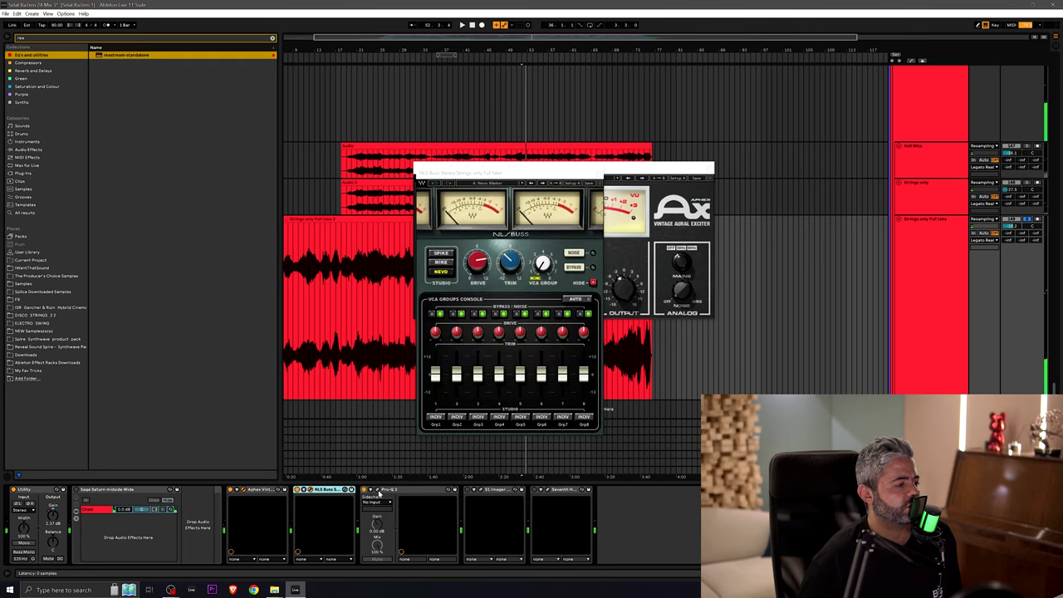
pyautogui.click(378, 491)
pyautogui.press('space')
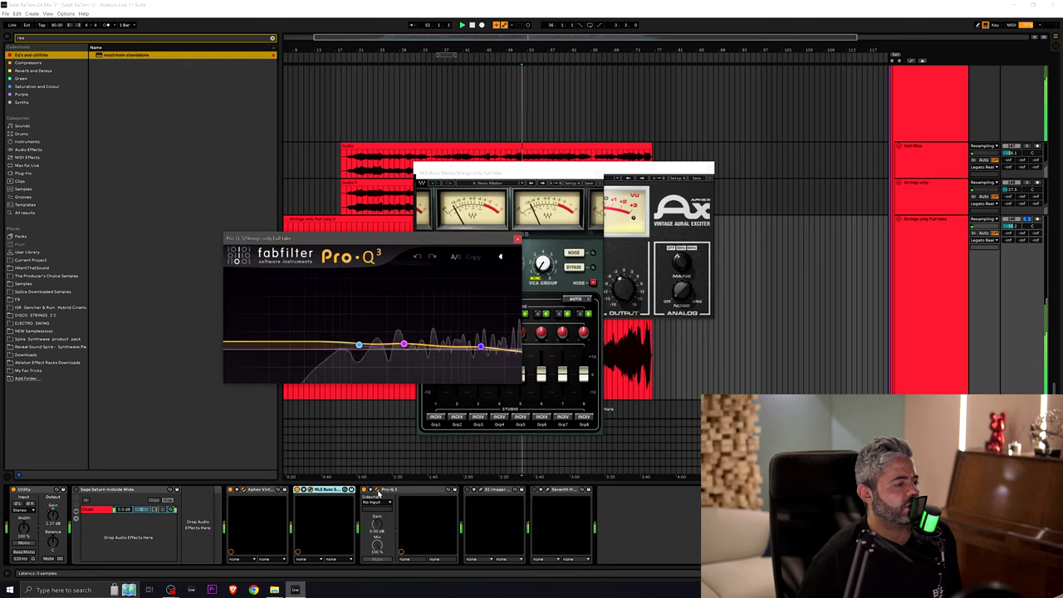
pyautogui.click(481, 490)
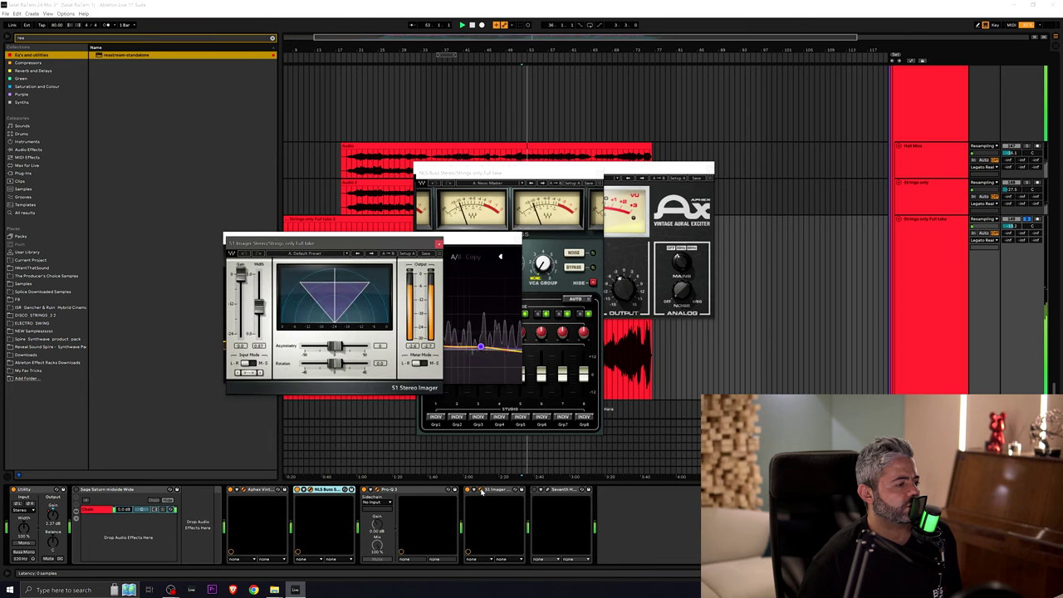
pyautogui.press('space')
pyautogui.click(481, 490)
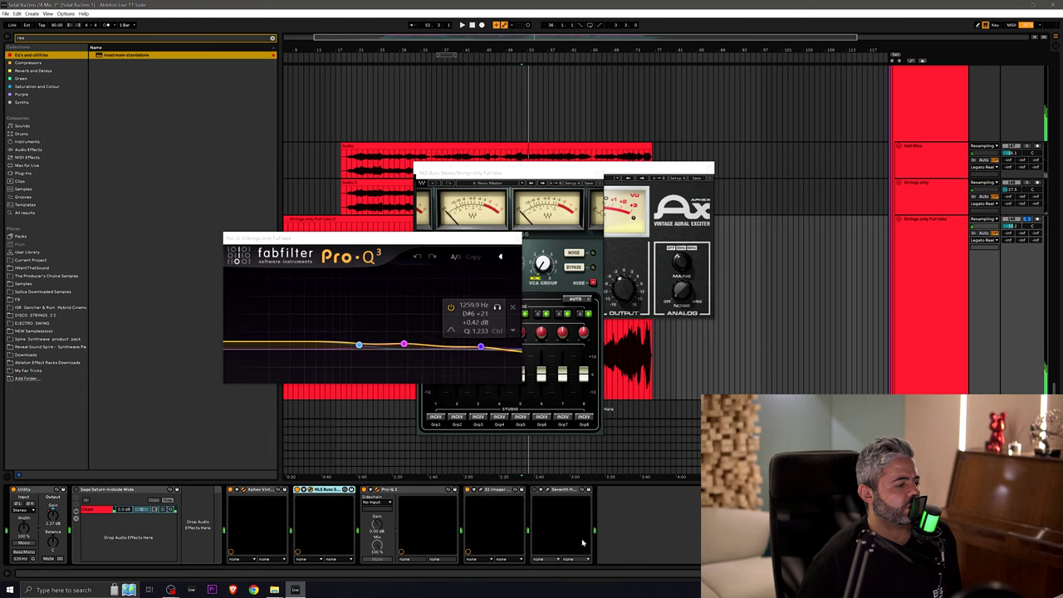
# Step: Check the Seventh Heaven reverb settings of Strings only Full take during playback and close all open plug-in windows
pyautogui.click(544, 490)
pyautogui.press('space')
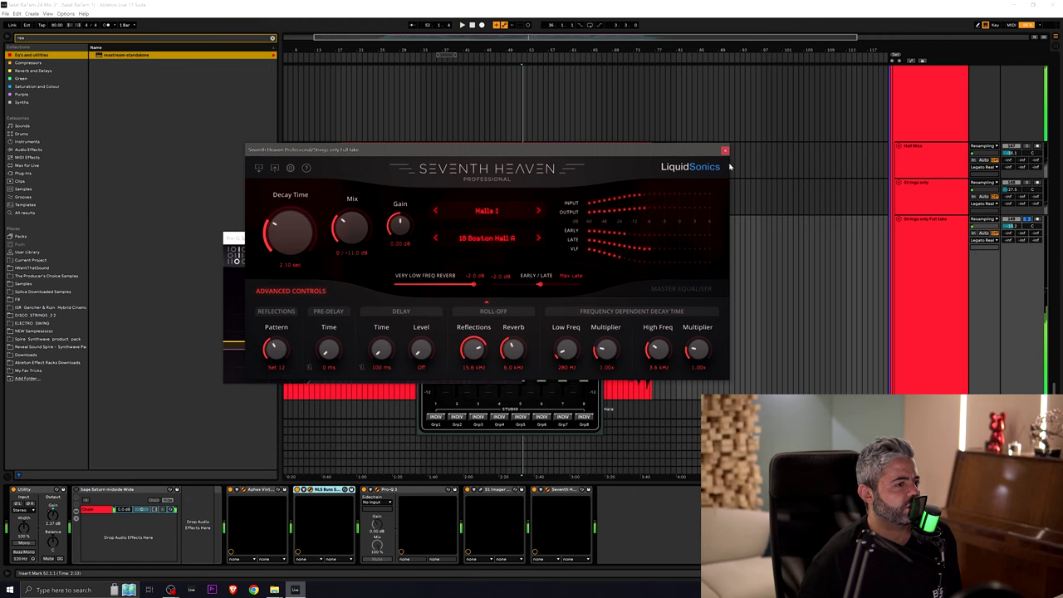
pyautogui.click(725, 150)
pyautogui.click(517, 241)
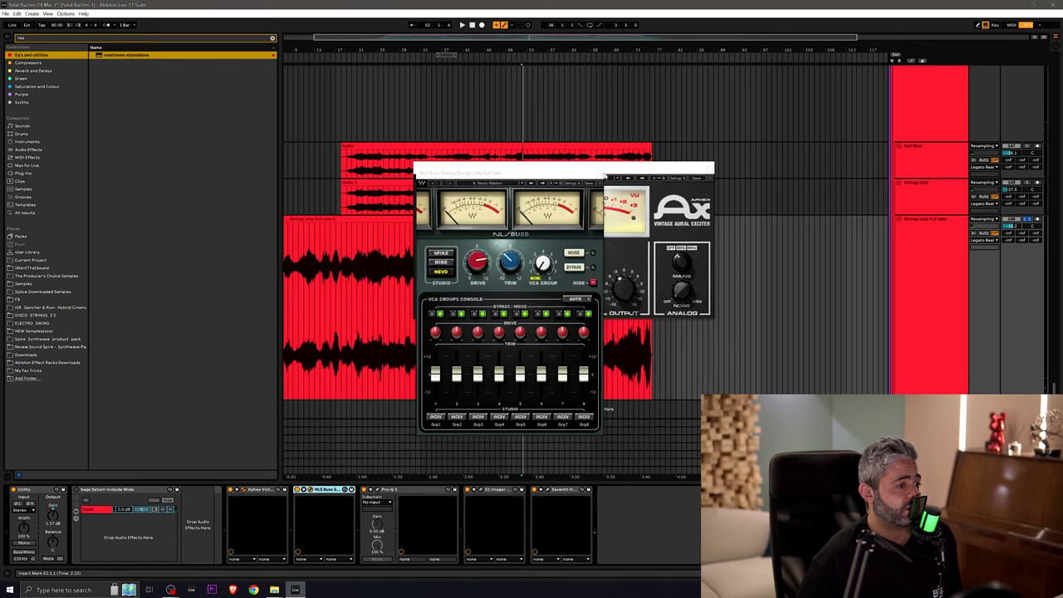
pyautogui.click(604, 170)
pyautogui.click(710, 168)
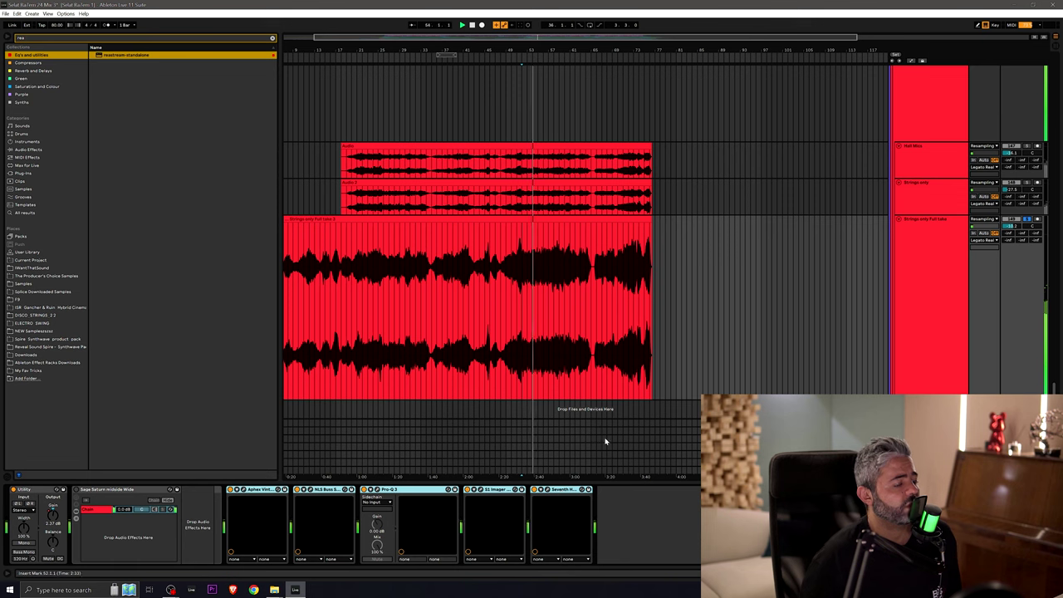
# Step: Unsolo the Strings only Full take track and select the All Strings group to show its devices
pyautogui.click(1030, 220)
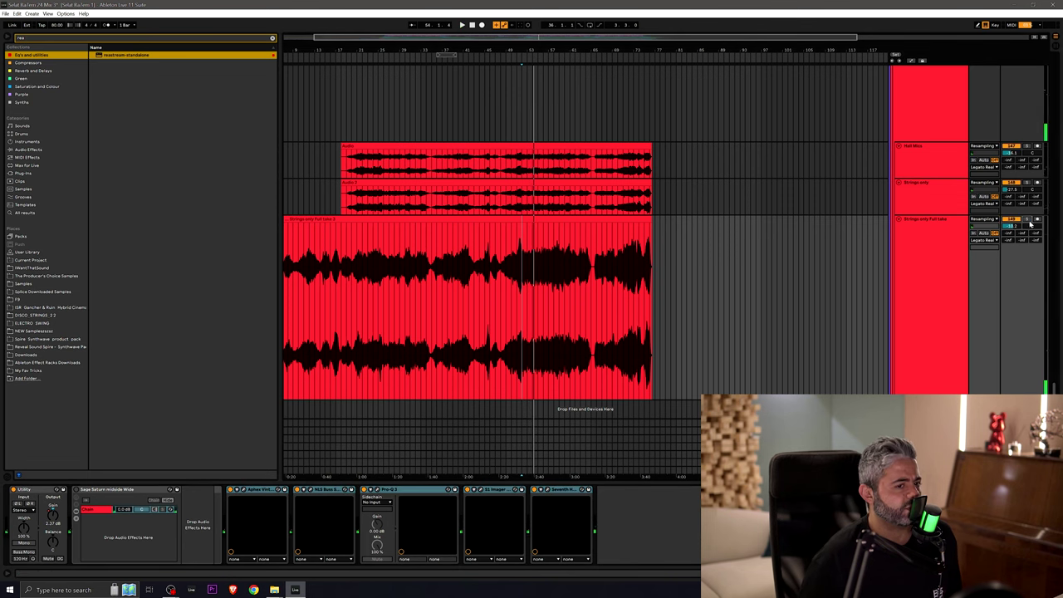
pyautogui.moveTo(1054, 389)
pyautogui.mouseDown()
pyautogui.moveTo(1054, 339)
pyautogui.moveTo(1054, 388)
pyautogui.mouseUp()
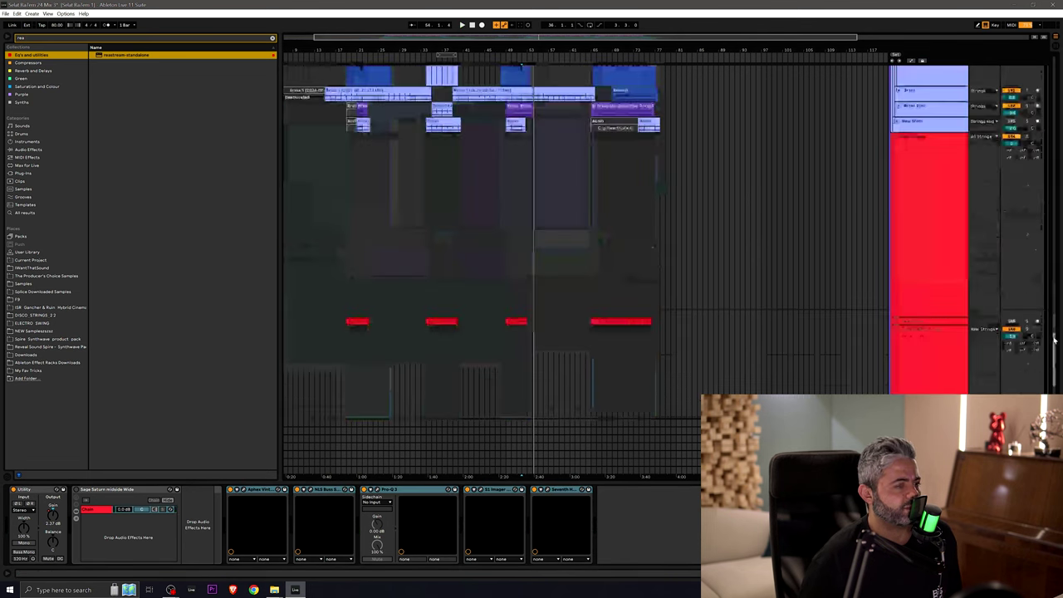
pyautogui.click(938, 231)
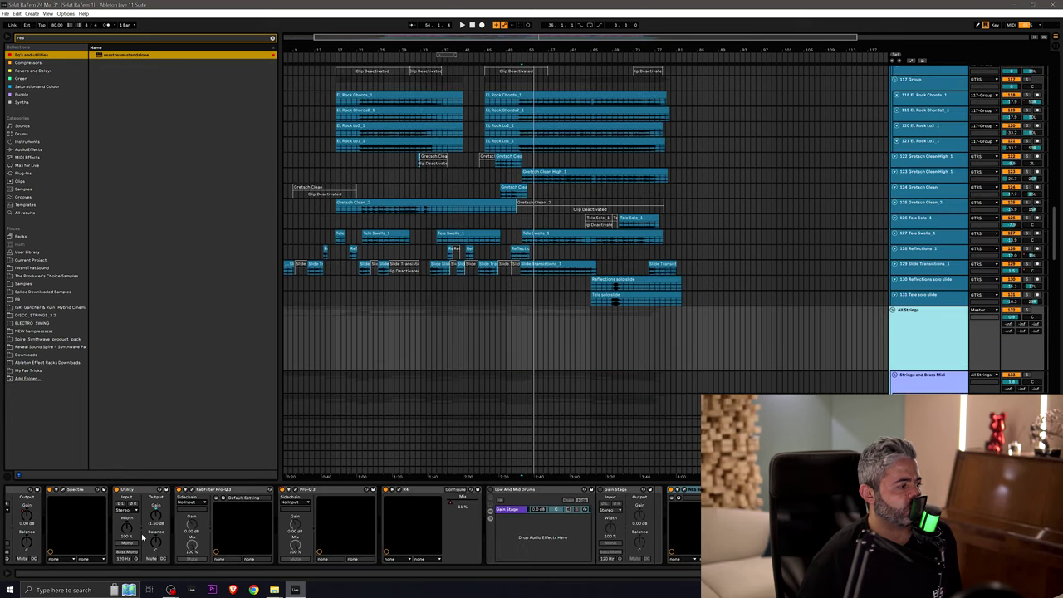
# Step: Collapse the devices from Spectre through R4 in the All Strings group's chain
pyautogui.click(141, 537)
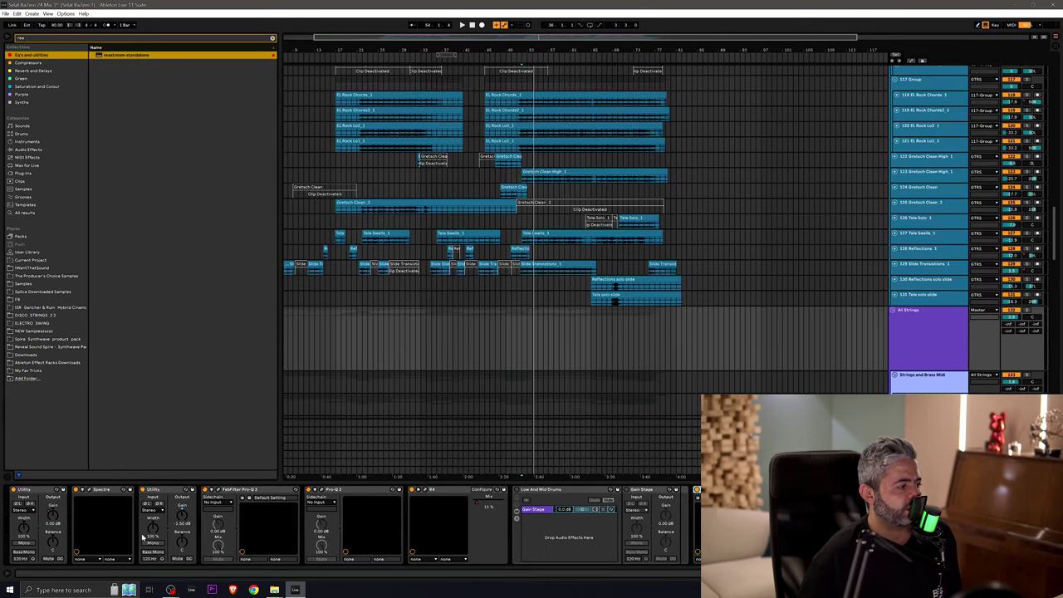
pyautogui.doubleClick(99, 490)
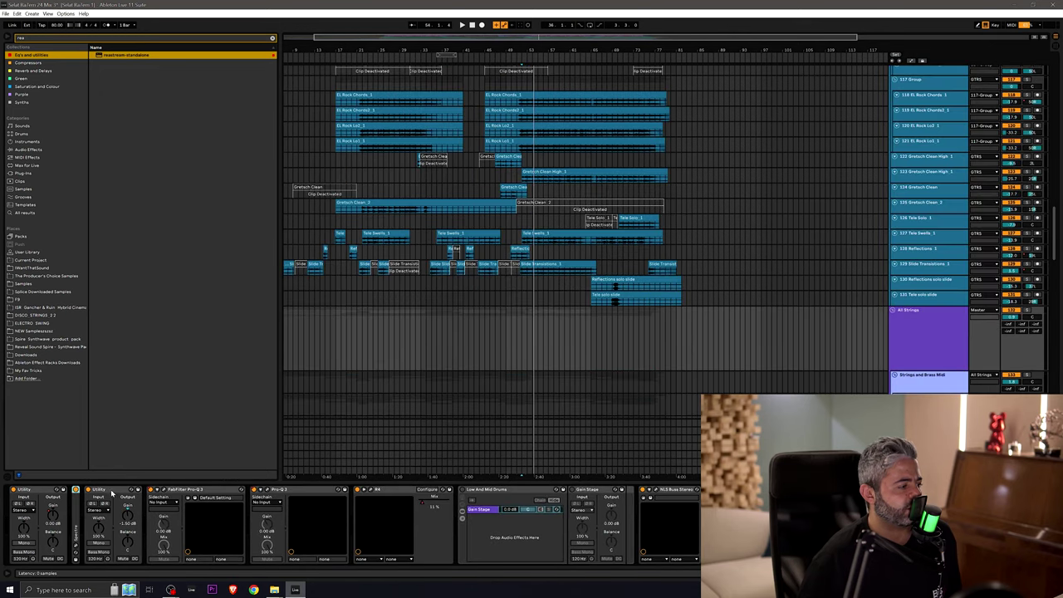
pyautogui.doubleClick(112, 490)
pyautogui.doubleClick(146, 490)
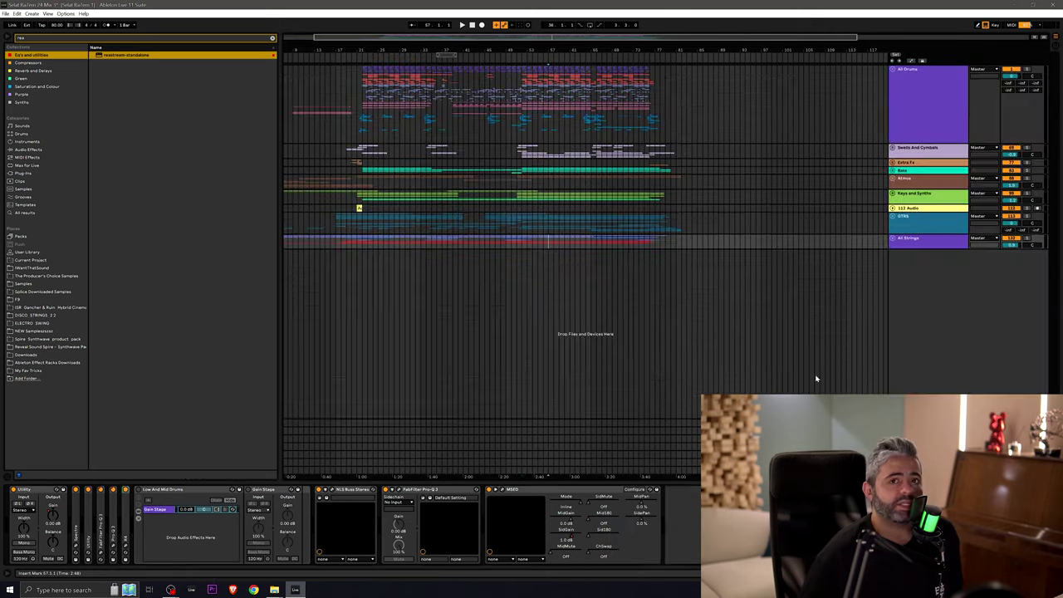